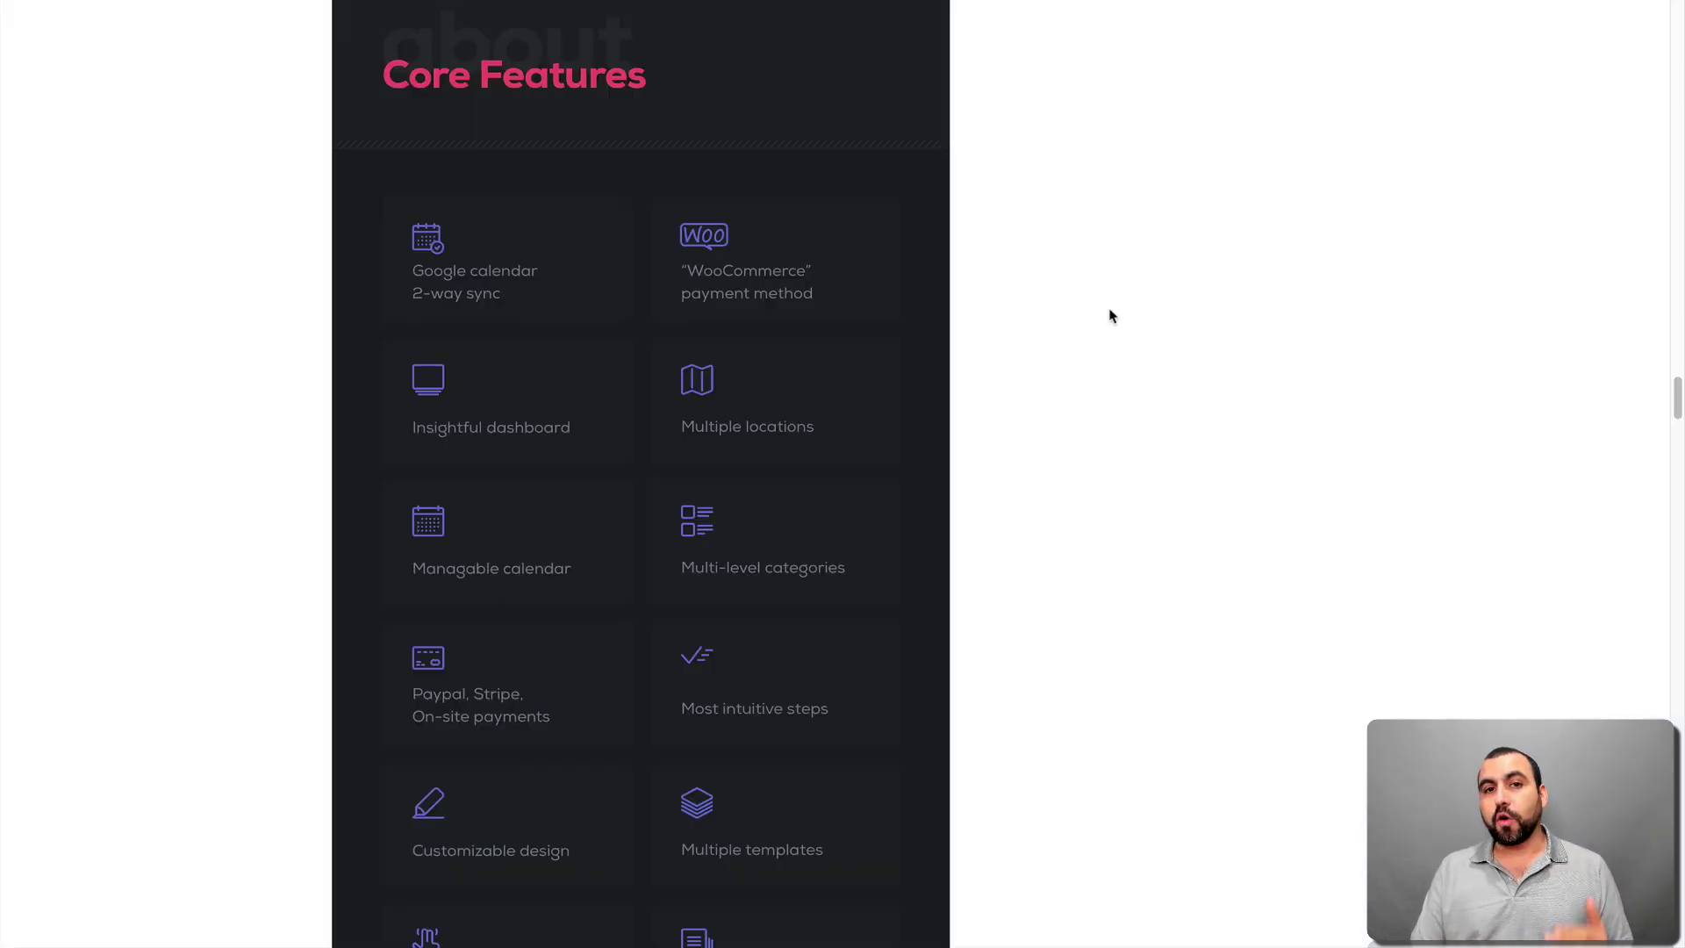
# - Look through the Core Features list on the booking plugin's product page
pyautogui.scroll(-2, 1112, 316)
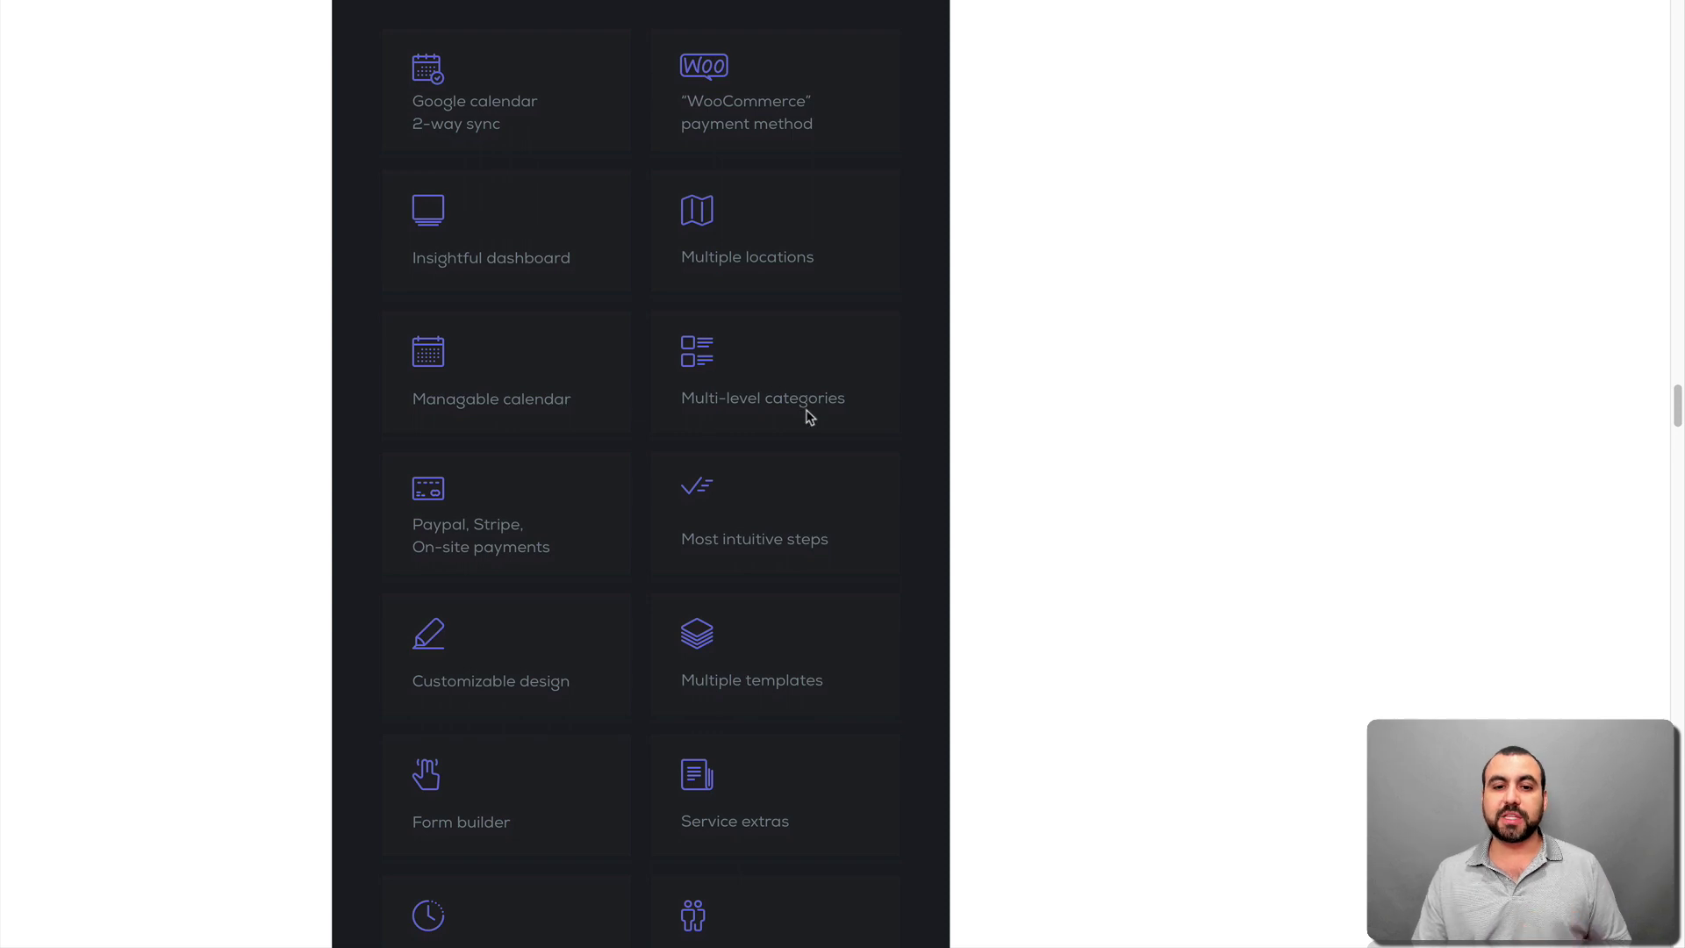
pyautogui.scroll(-2, 535, 551)
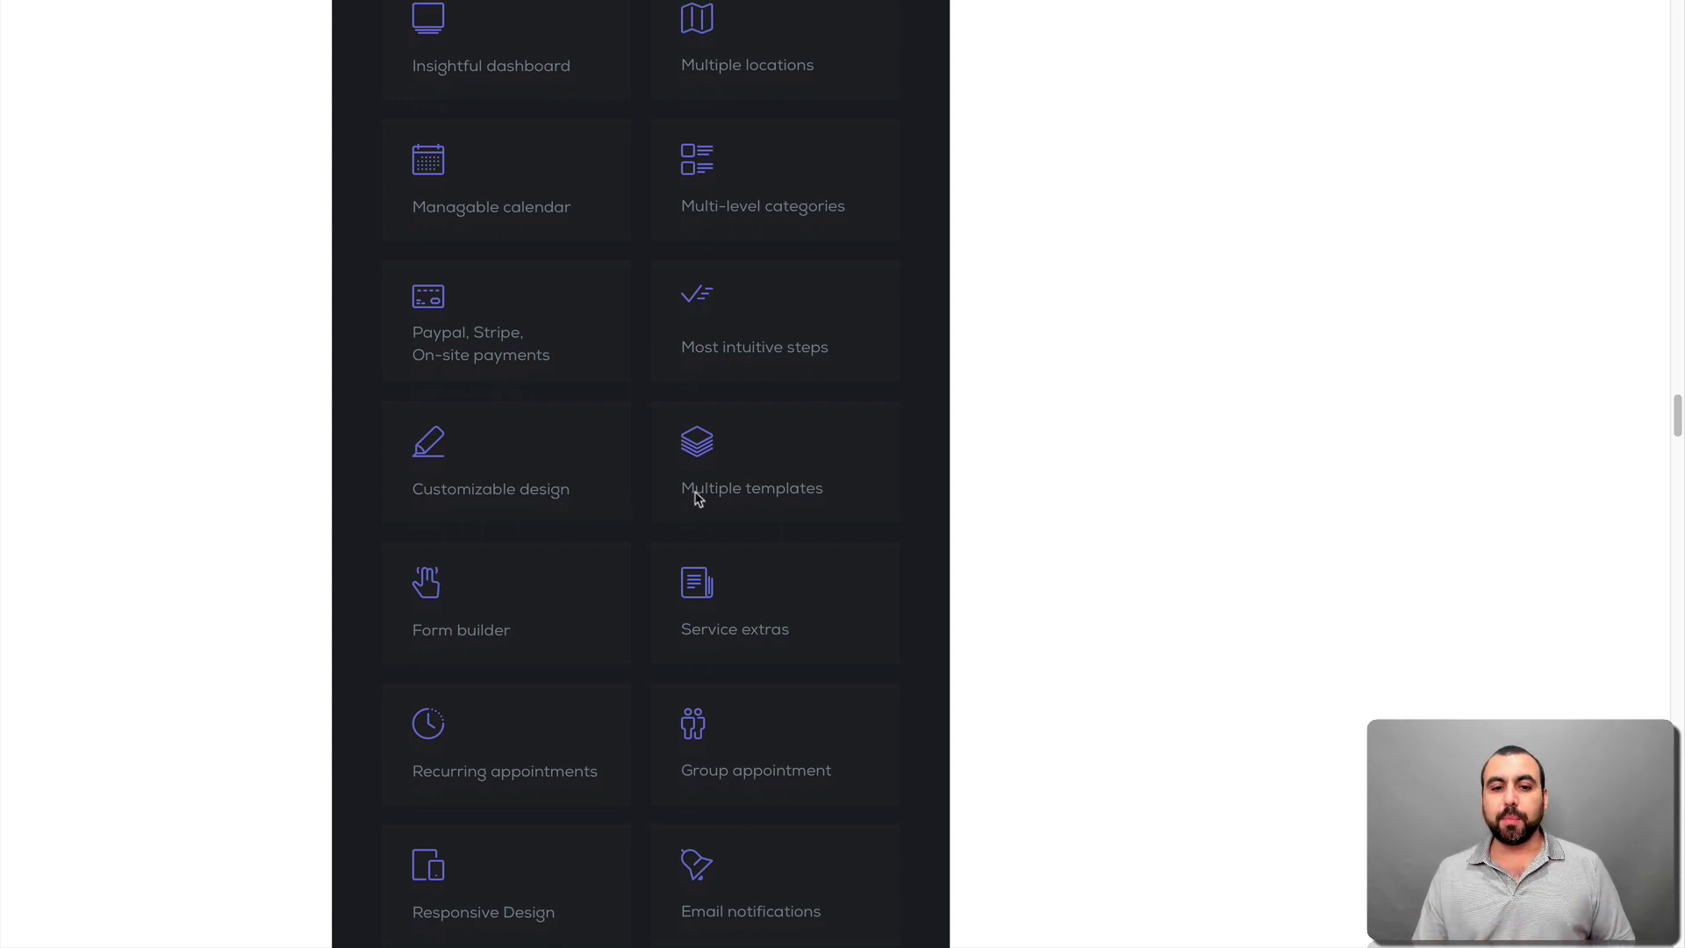
pyautogui.scroll(-1, 795, 512)
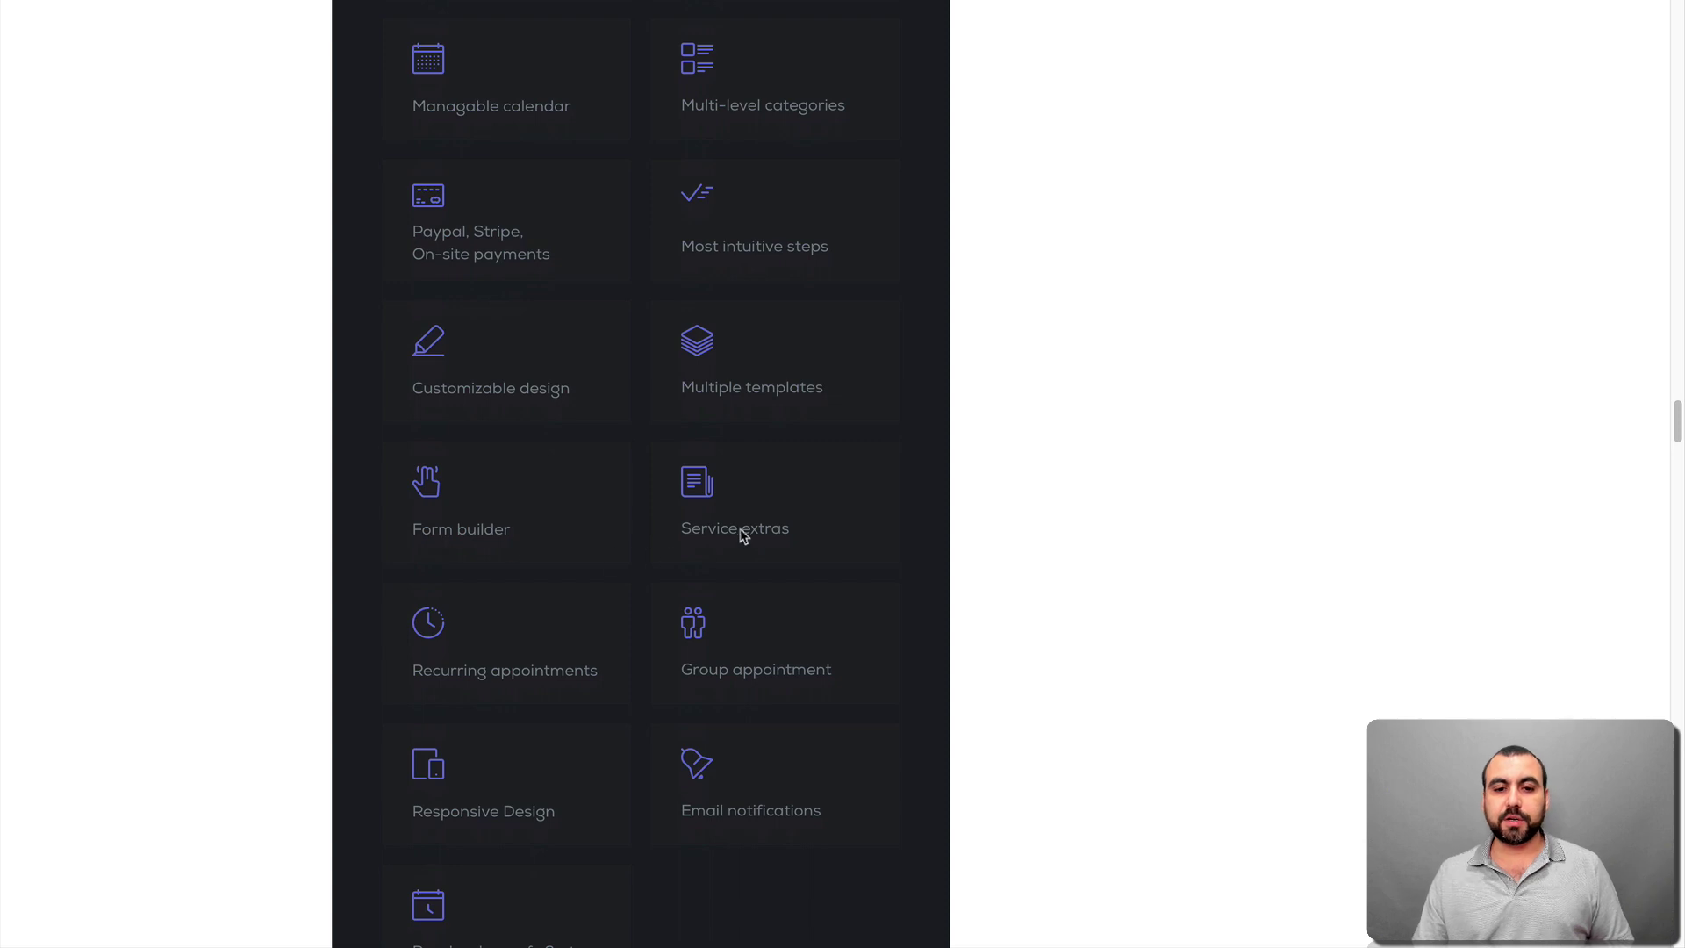
pyautogui.scroll(-1, 753, 536)
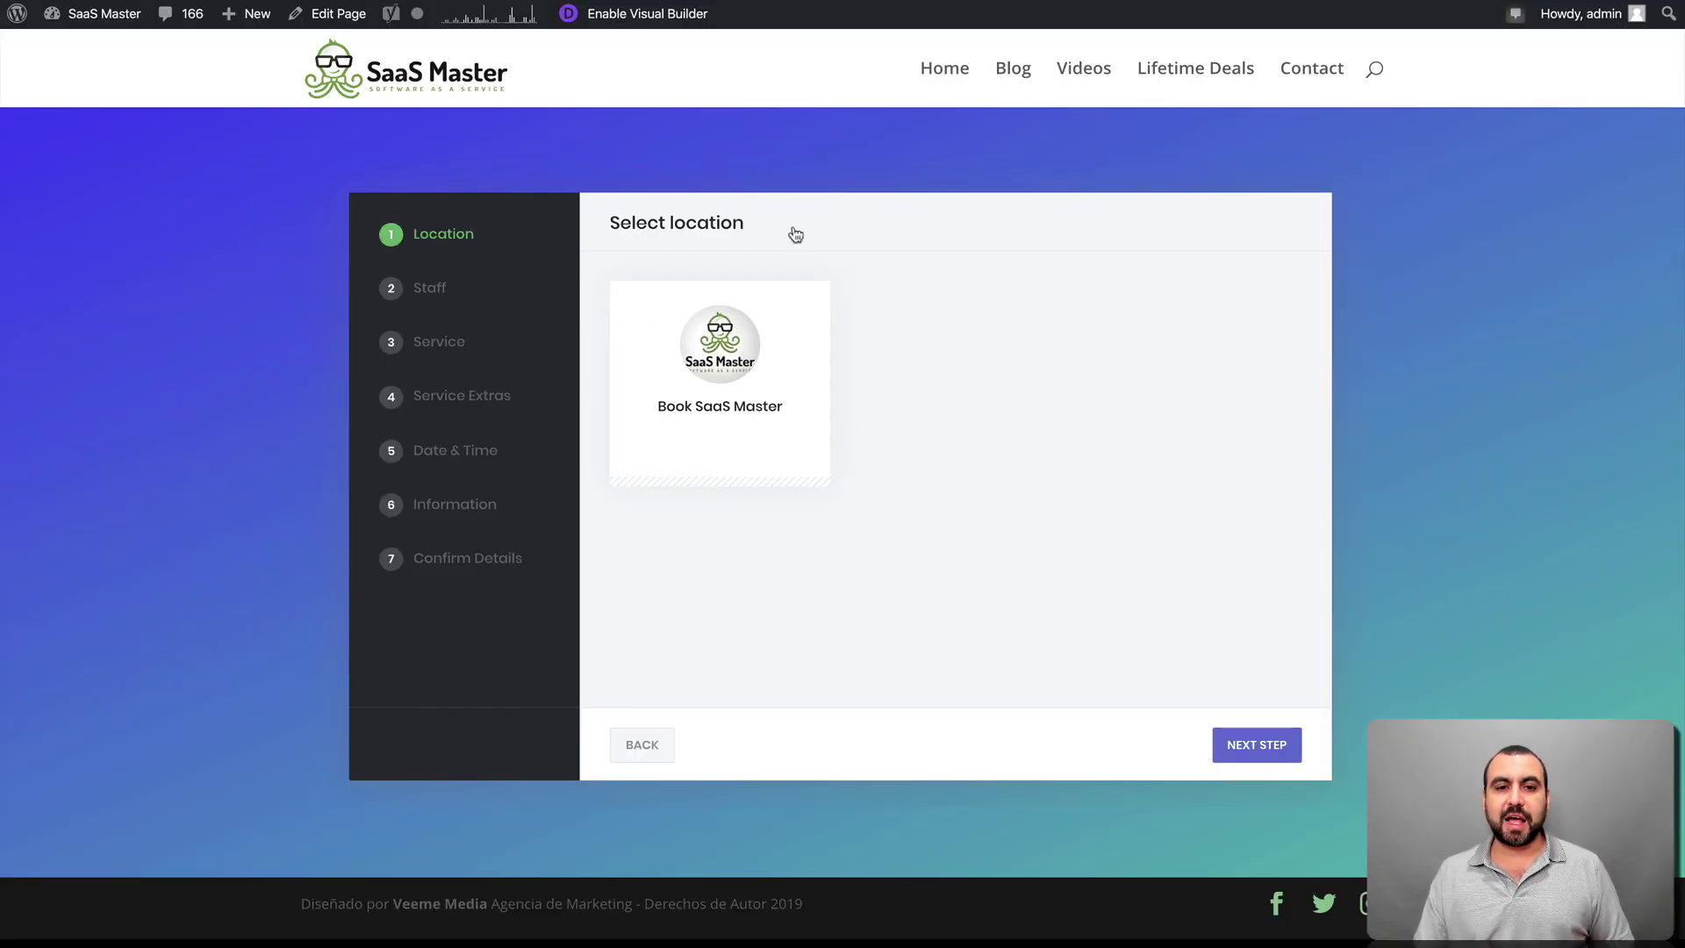
# - Book the ADVETISING service at the Book SaaS Master location with the first staff member, without service extras
pyautogui.click(720, 366)
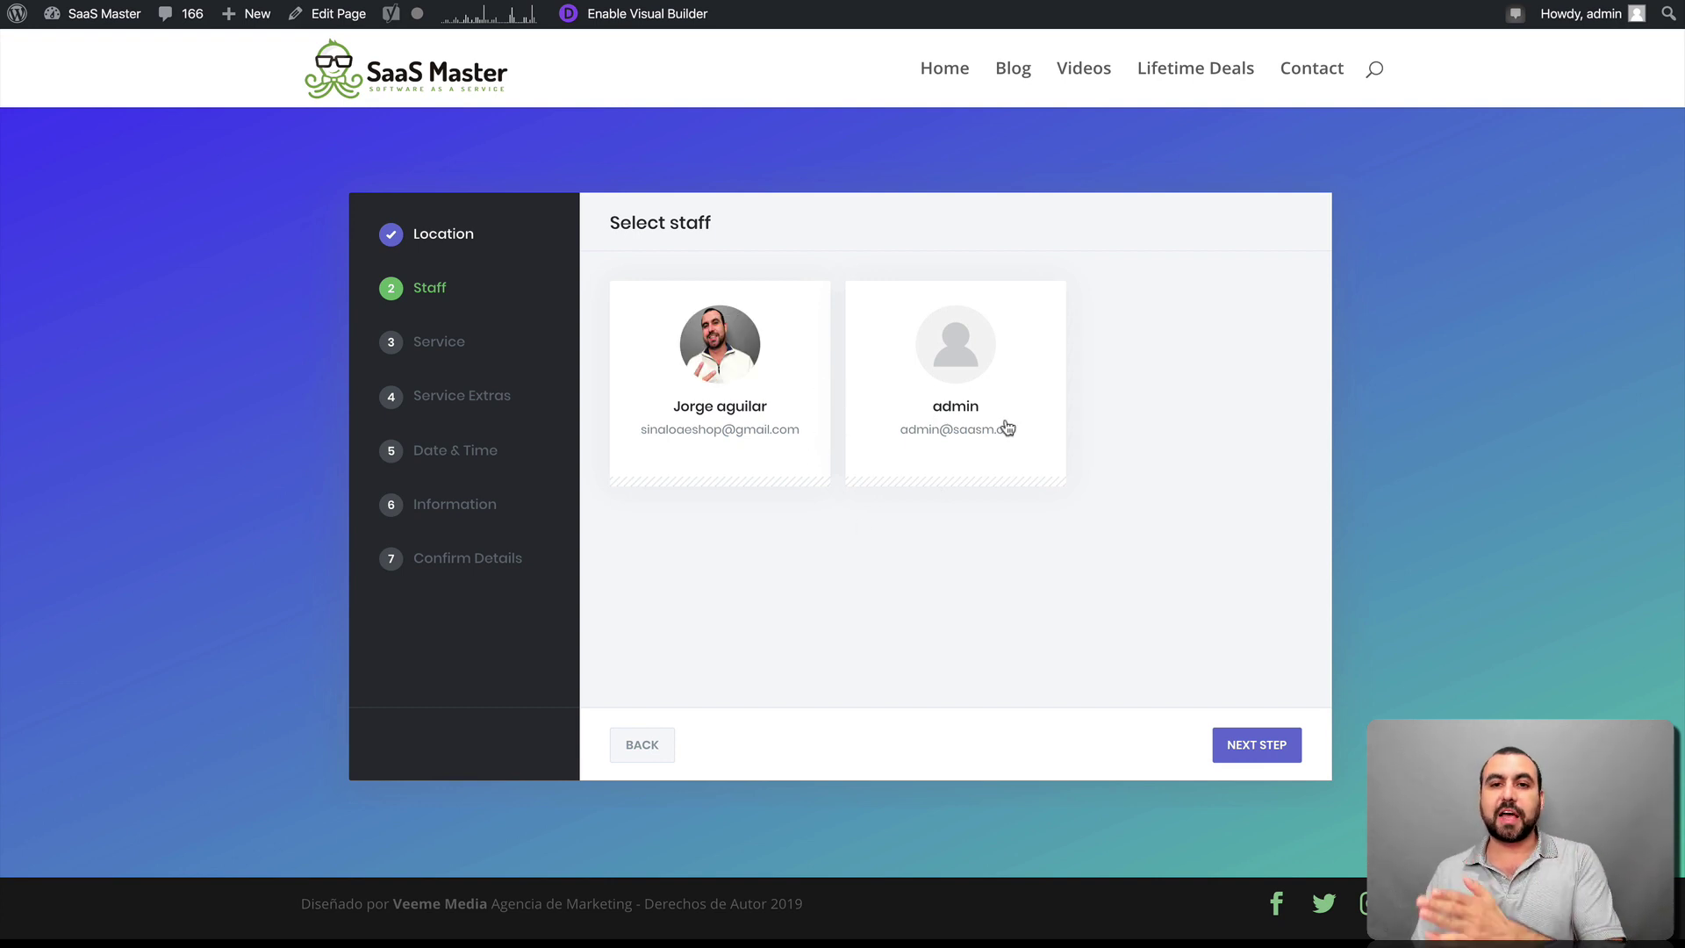
pyautogui.click(718, 347)
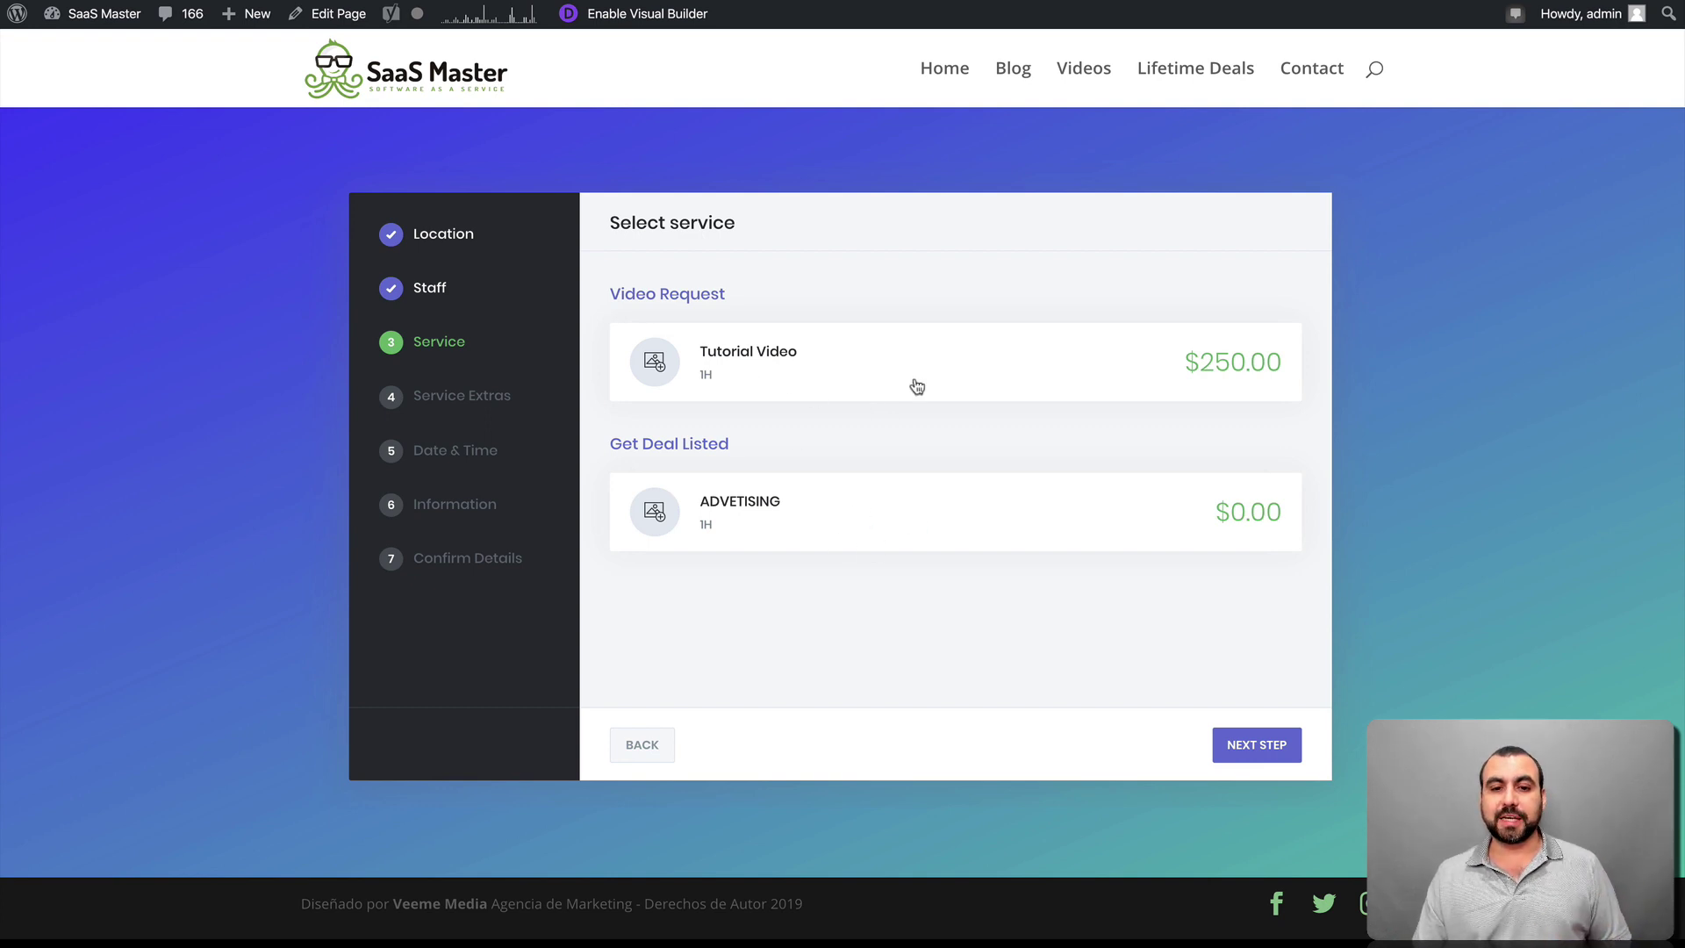
pyautogui.click(1058, 515)
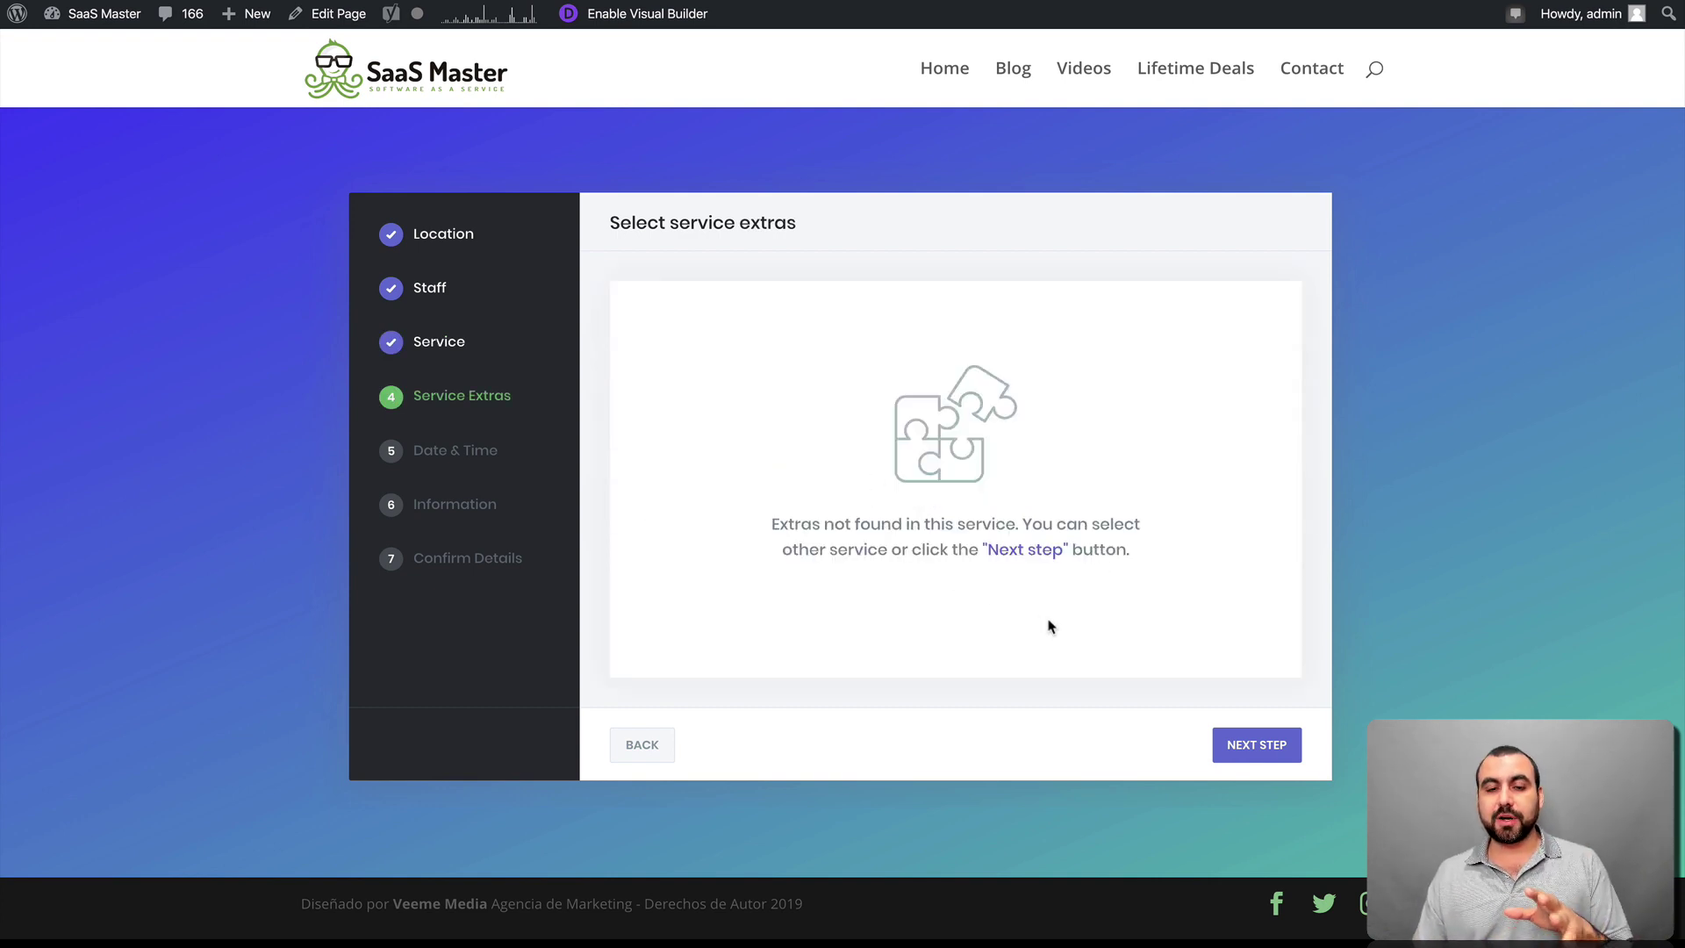
pyautogui.click(1266, 744)
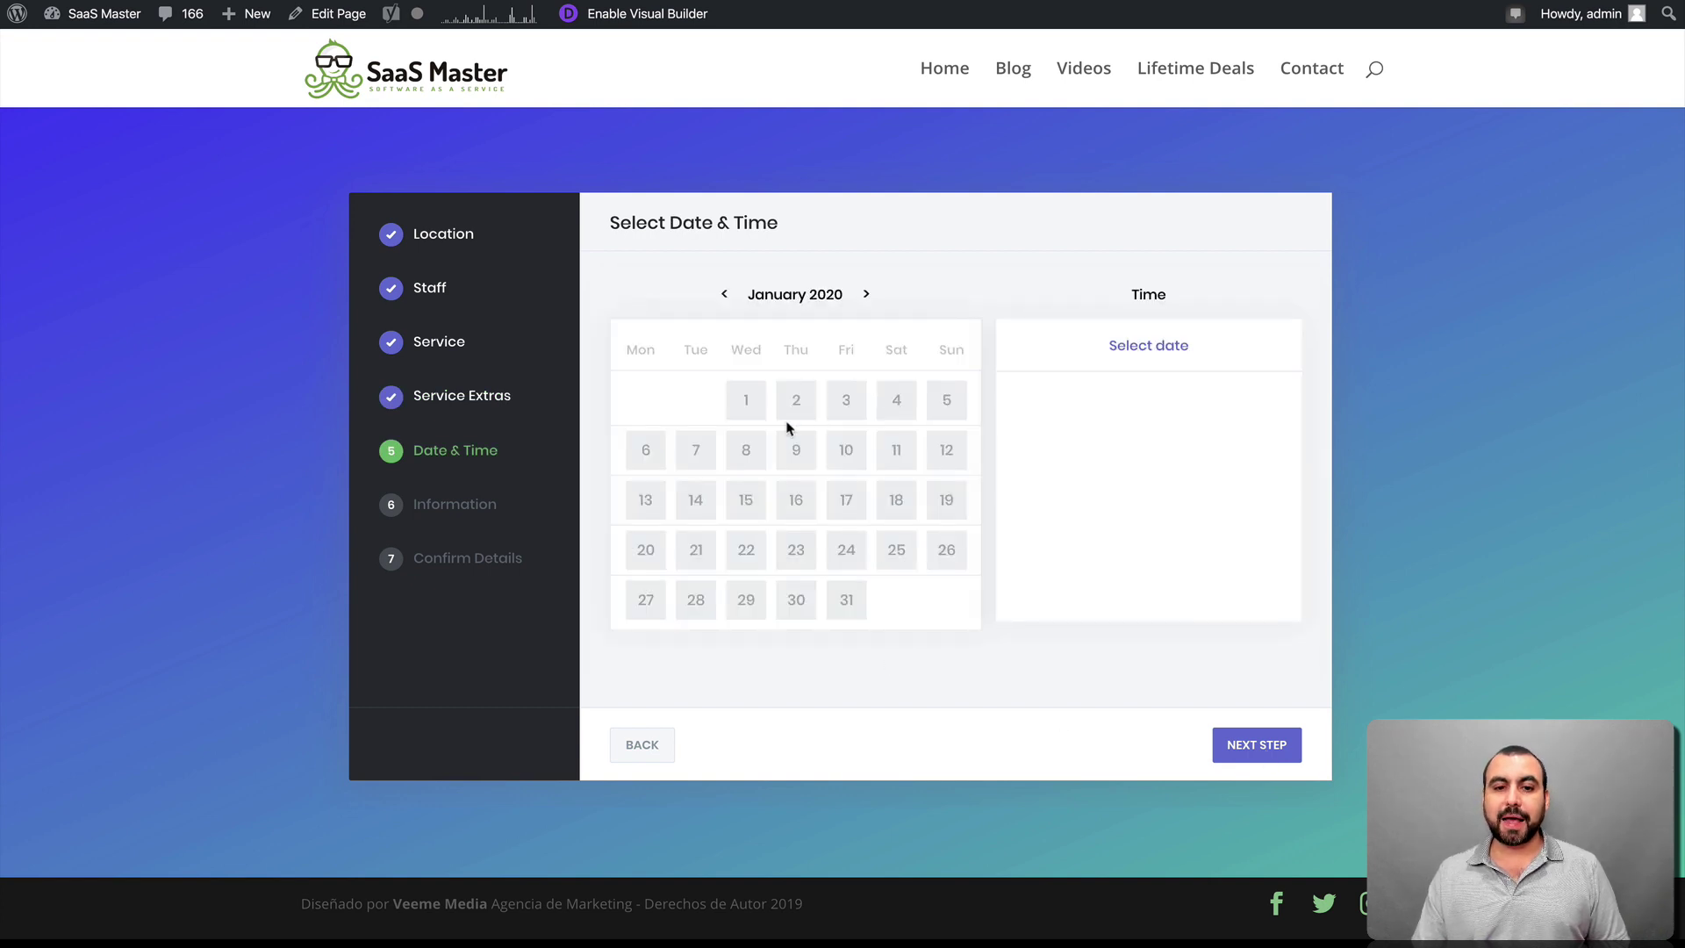
# - Schedule the appointment for February 3, 2020 in the 12:35 time slot and continue to the customer information
pyautogui.click(868, 295)
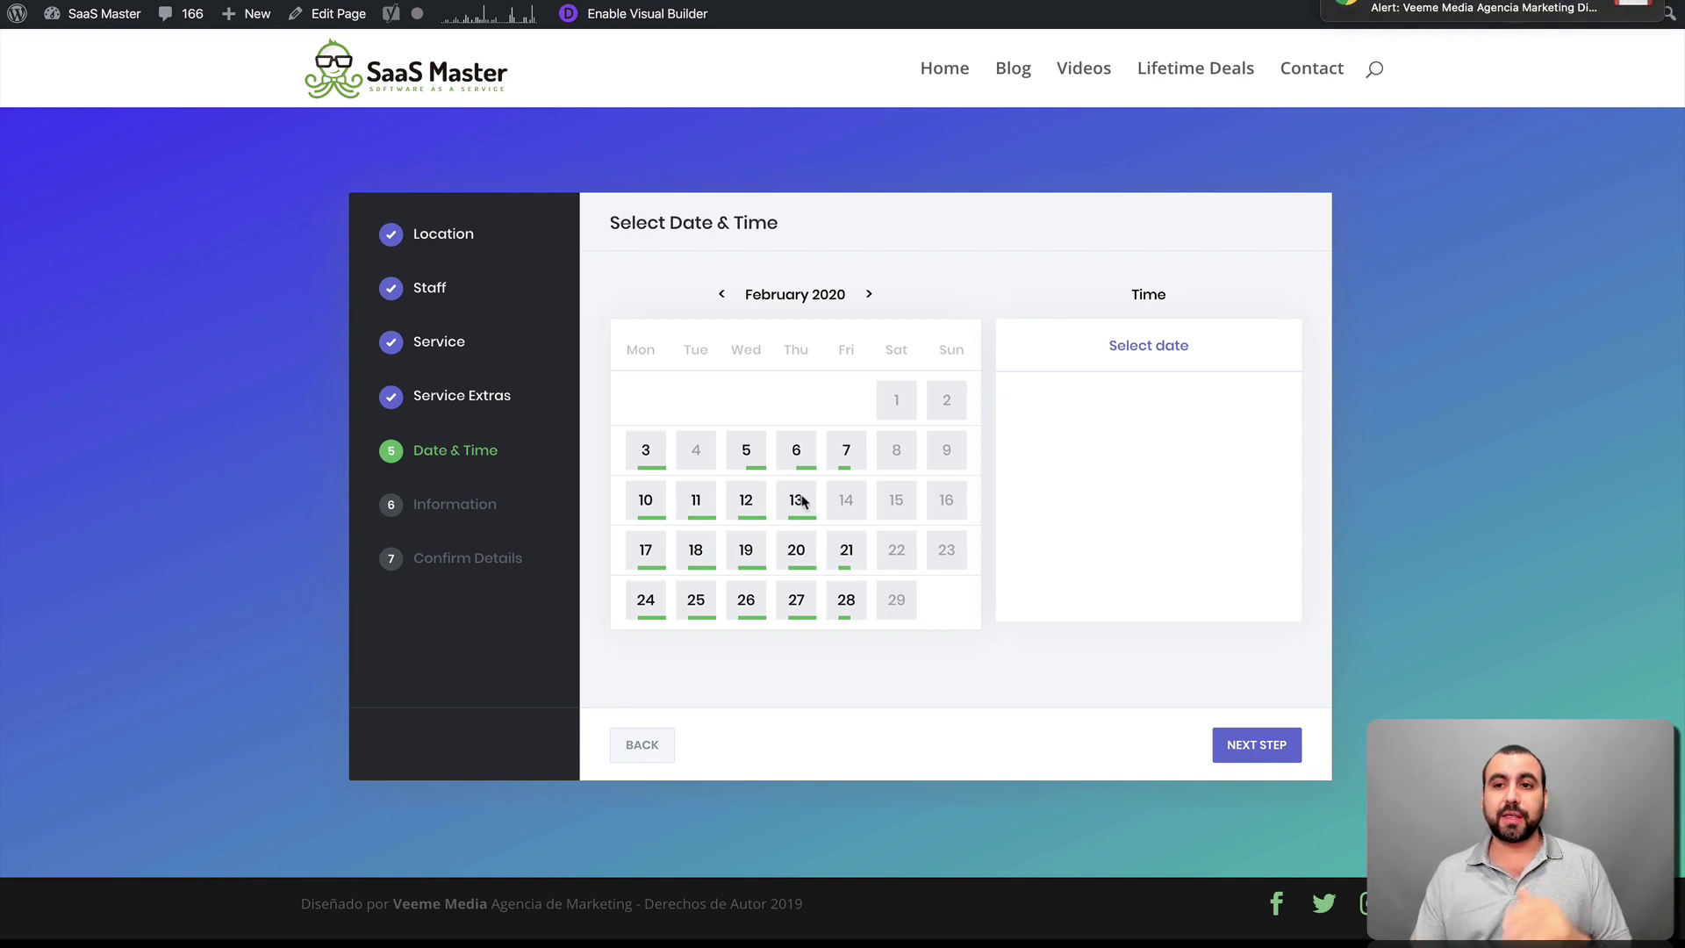
pyautogui.click(658, 453)
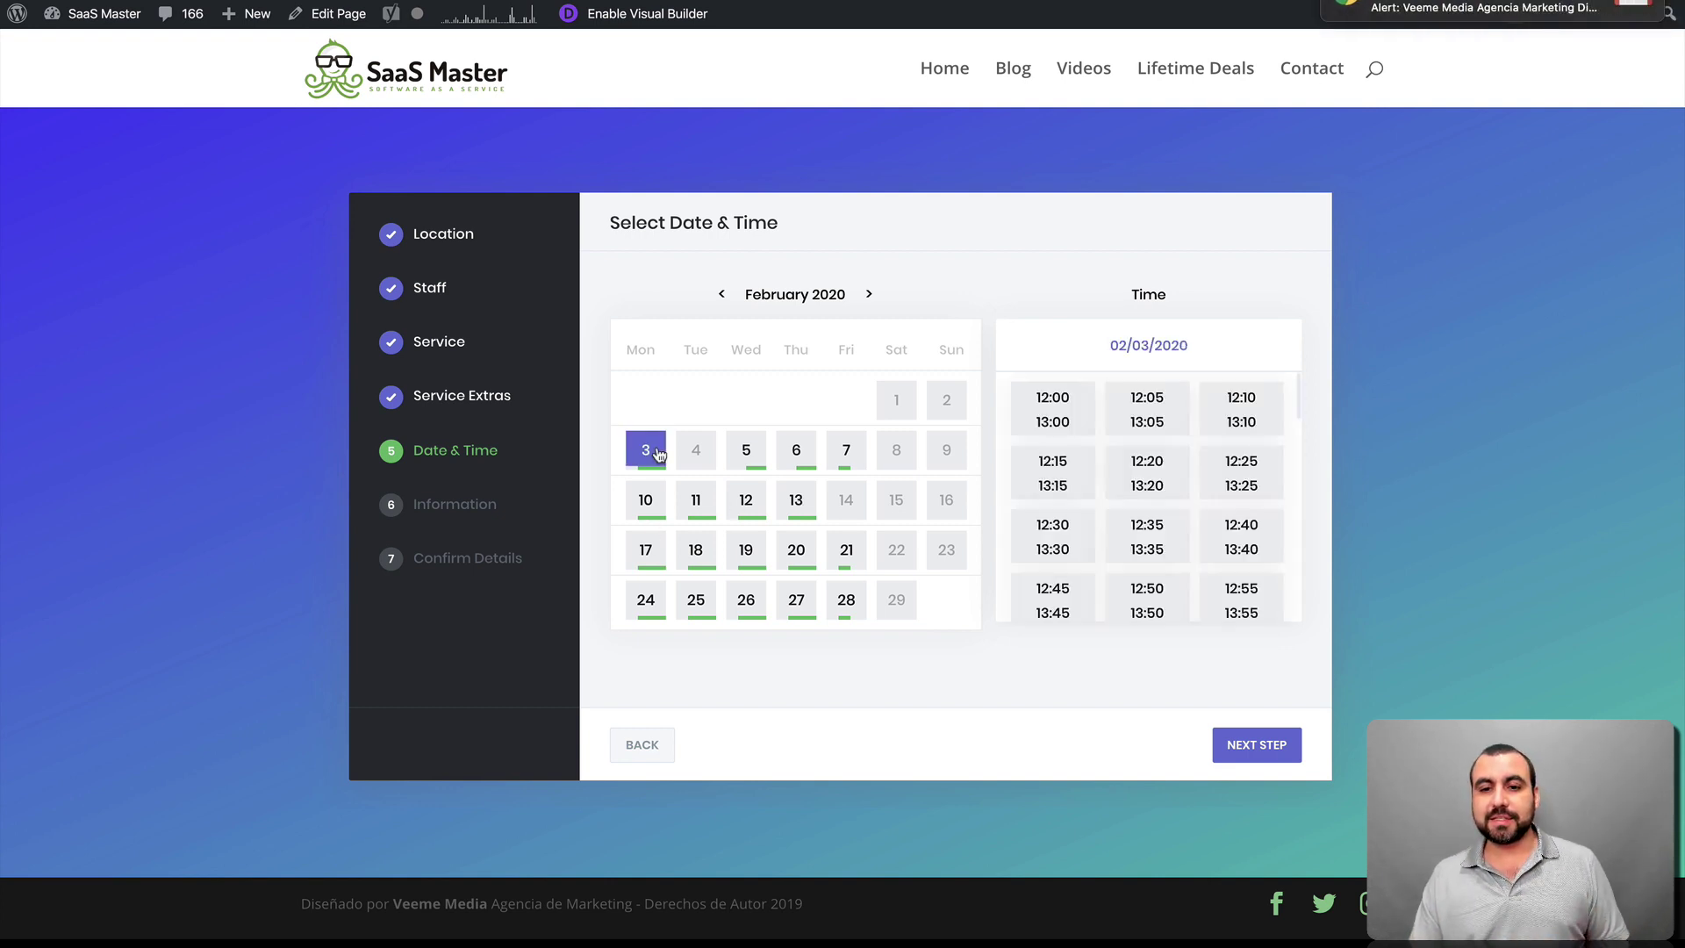
pyautogui.scroll(-2, 1173, 509)
pyautogui.scroll(3, 1161, 498)
pyautogui.click(1150, 539)
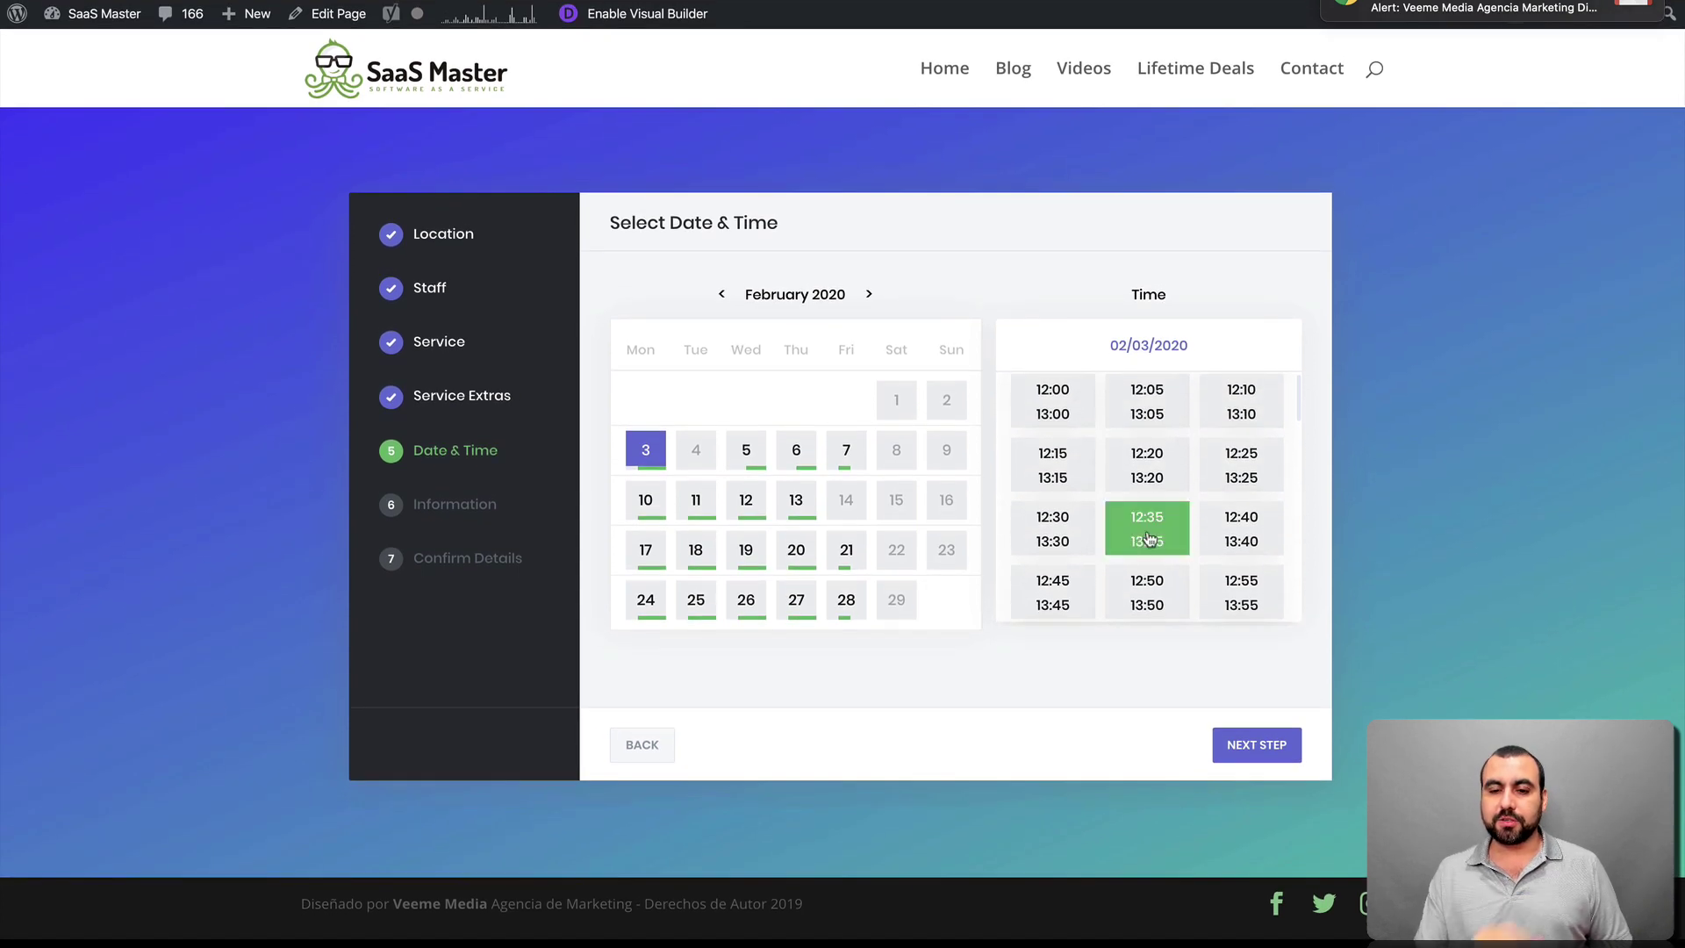
pyautogui.click(1231, 738)
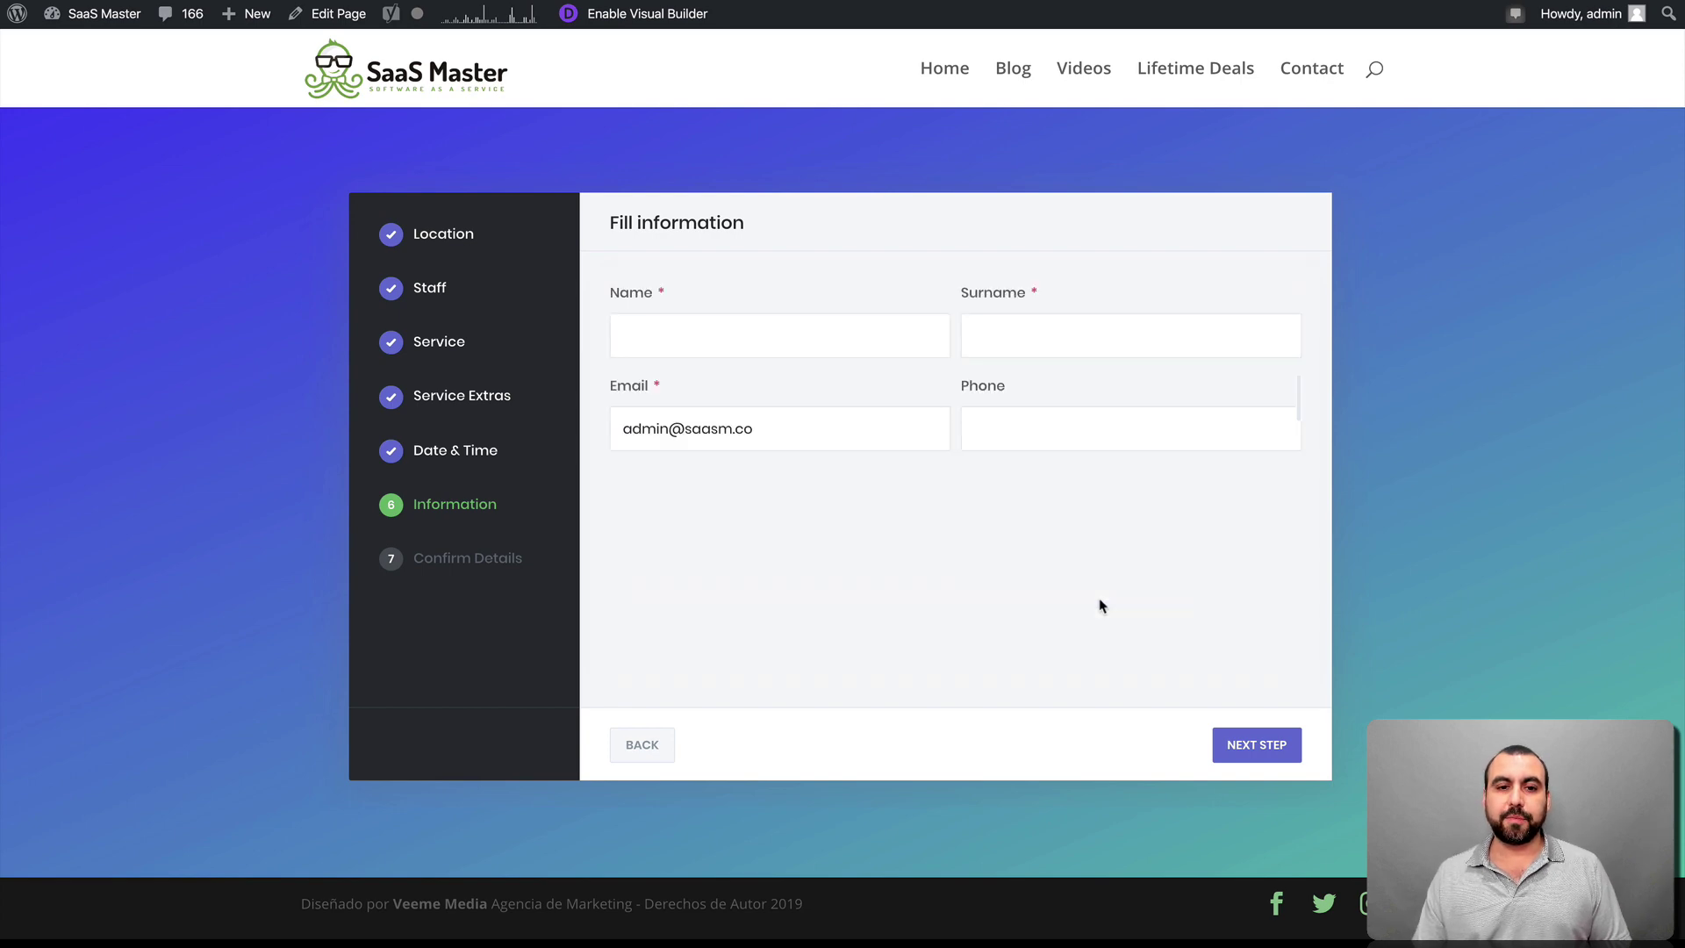
# - Fill in the customer's name, surname and phone number, keeping the prefilled email, and continue to payment
pyautogui.click(798, 338)
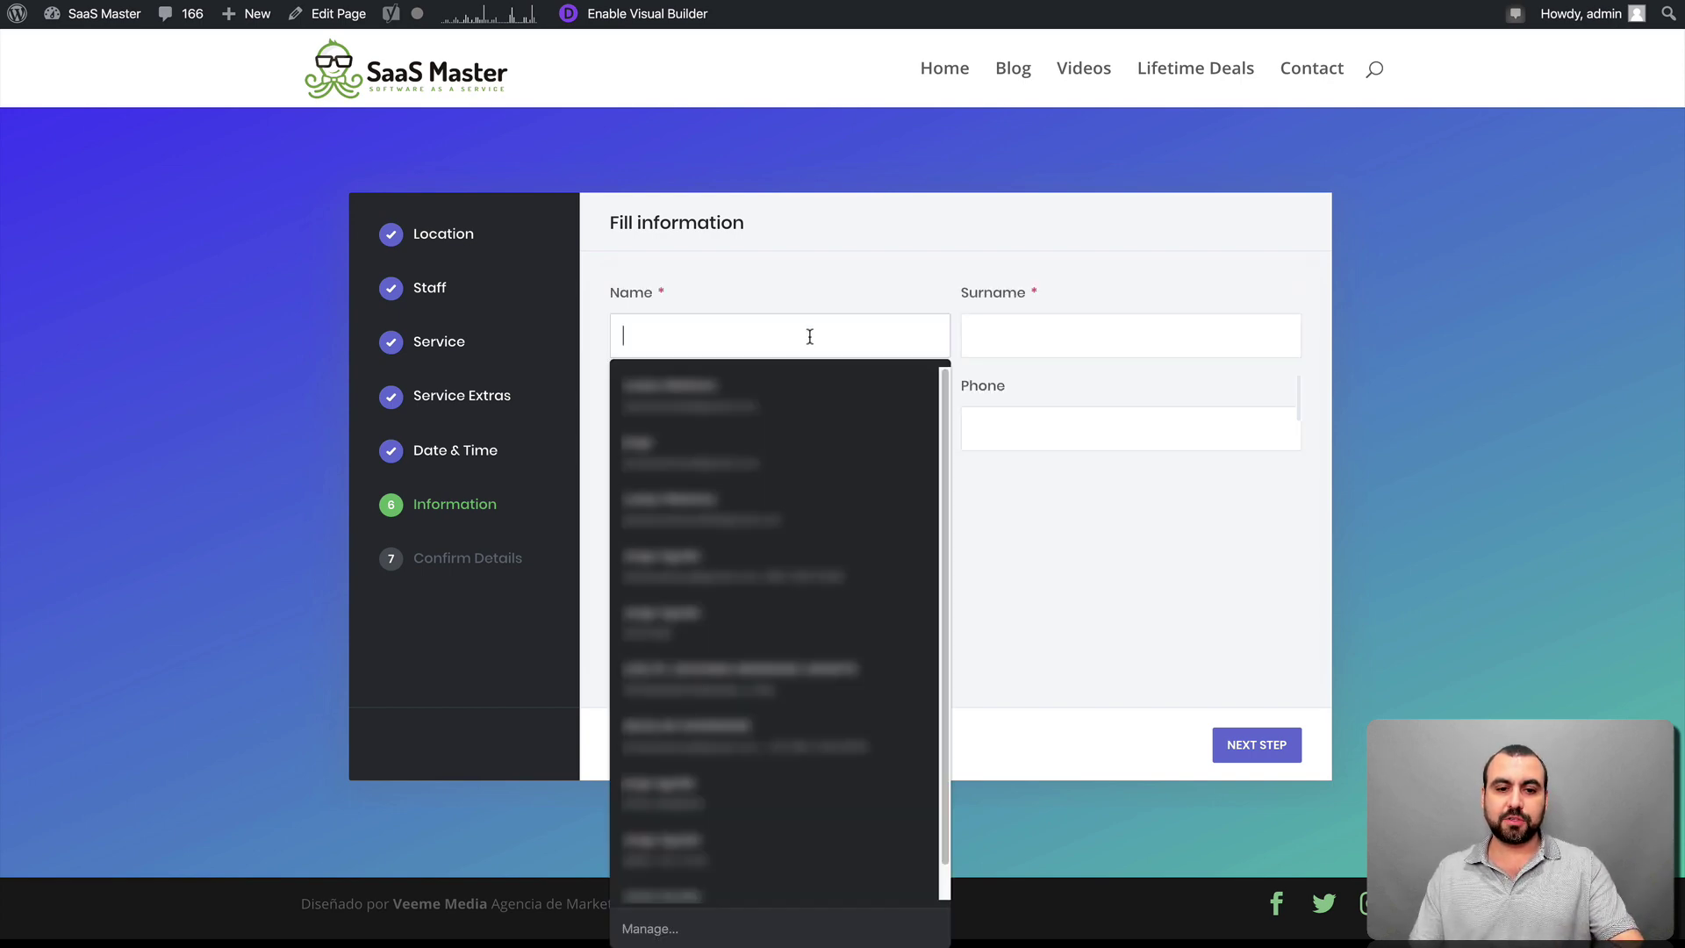
pyautogui.write('sdfgh')
pyautogui.click(1019, 331)
pyautogui.write('dsfgh')
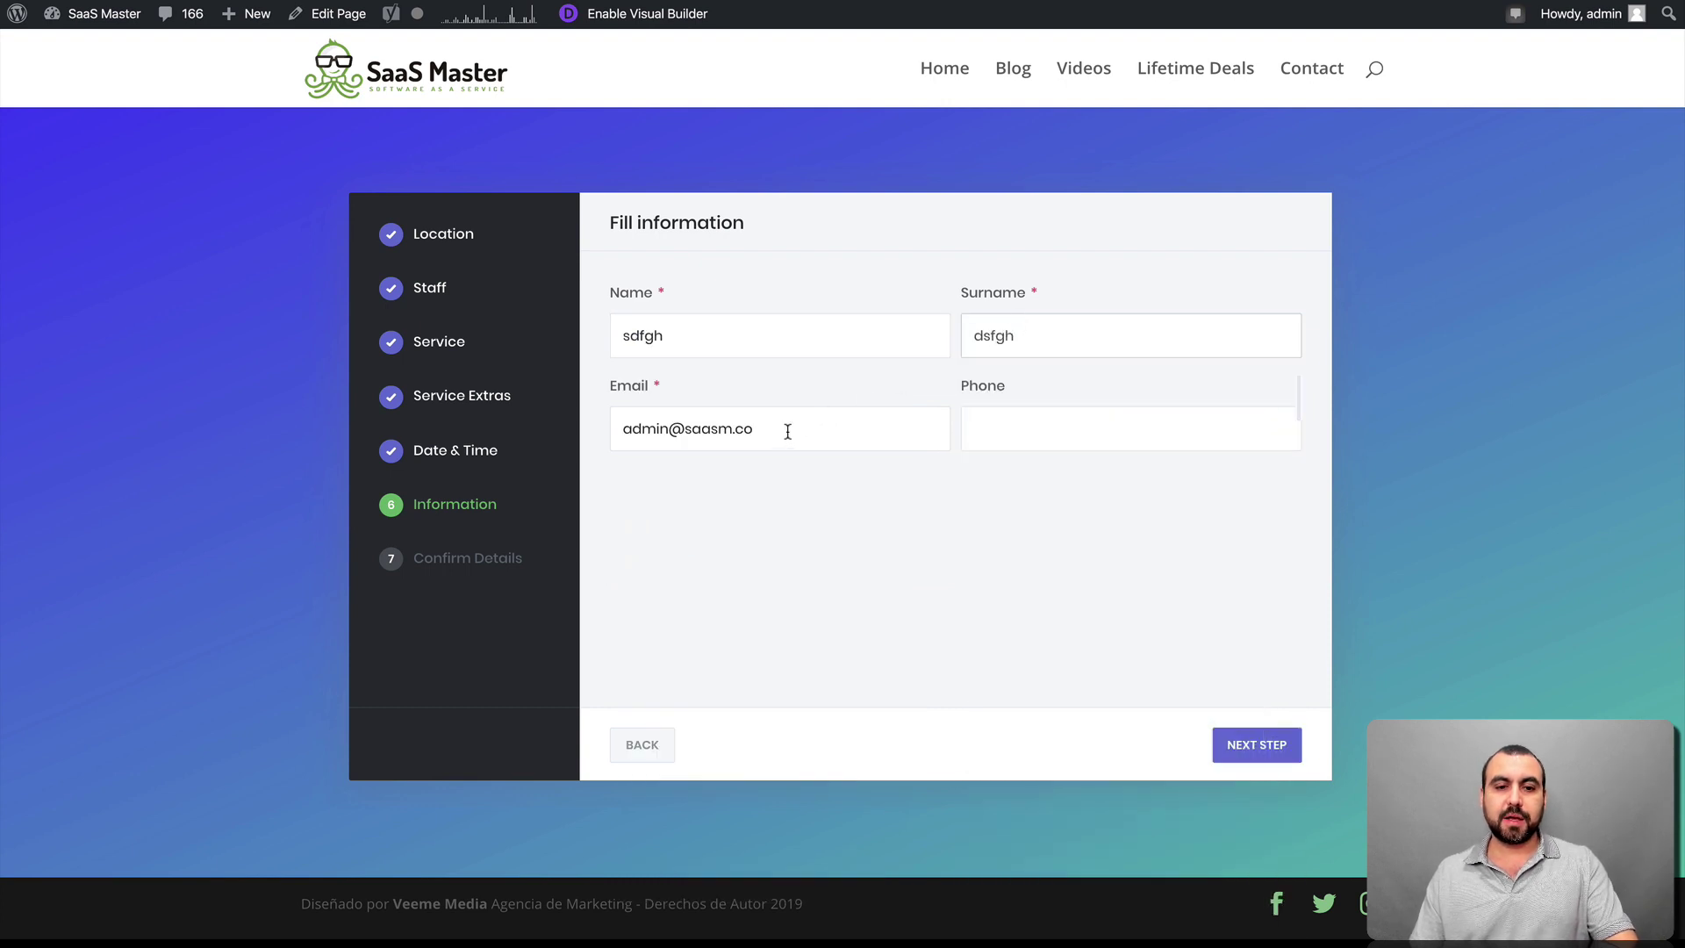
pyautogui.click(1014, 431)
pyautogui.write('324567890')
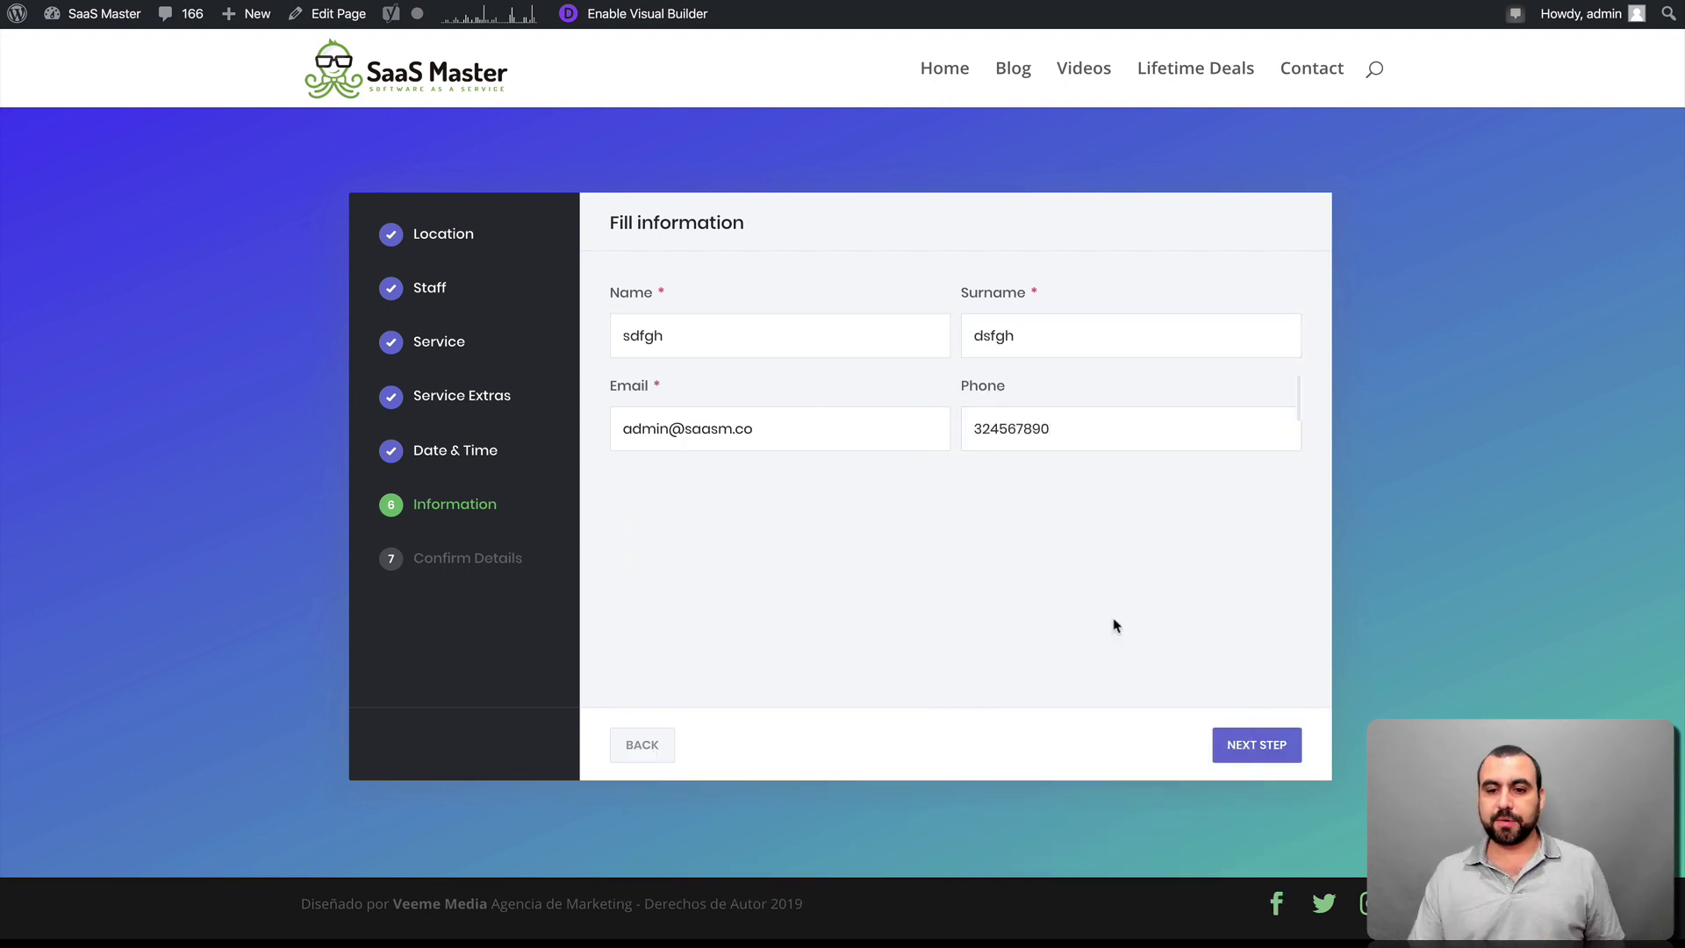
pyautogui.click(1257, 746)
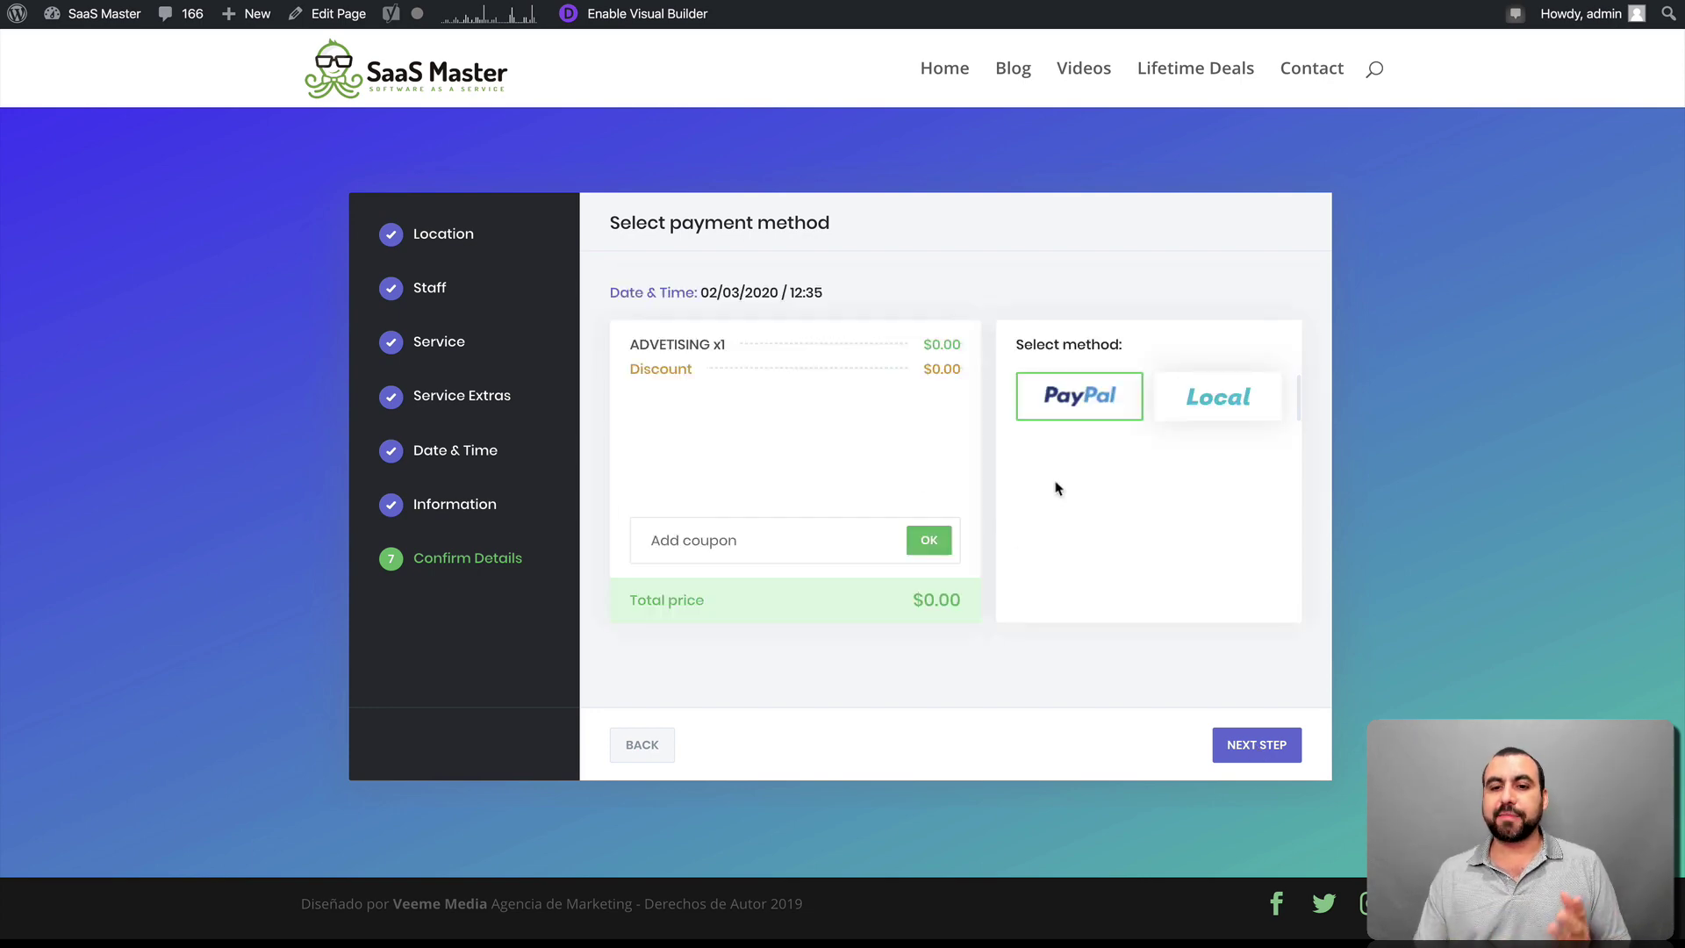
# - Choose the Local payment method and submit the reservation without a coupon
pyautogui.click(1220, 424)
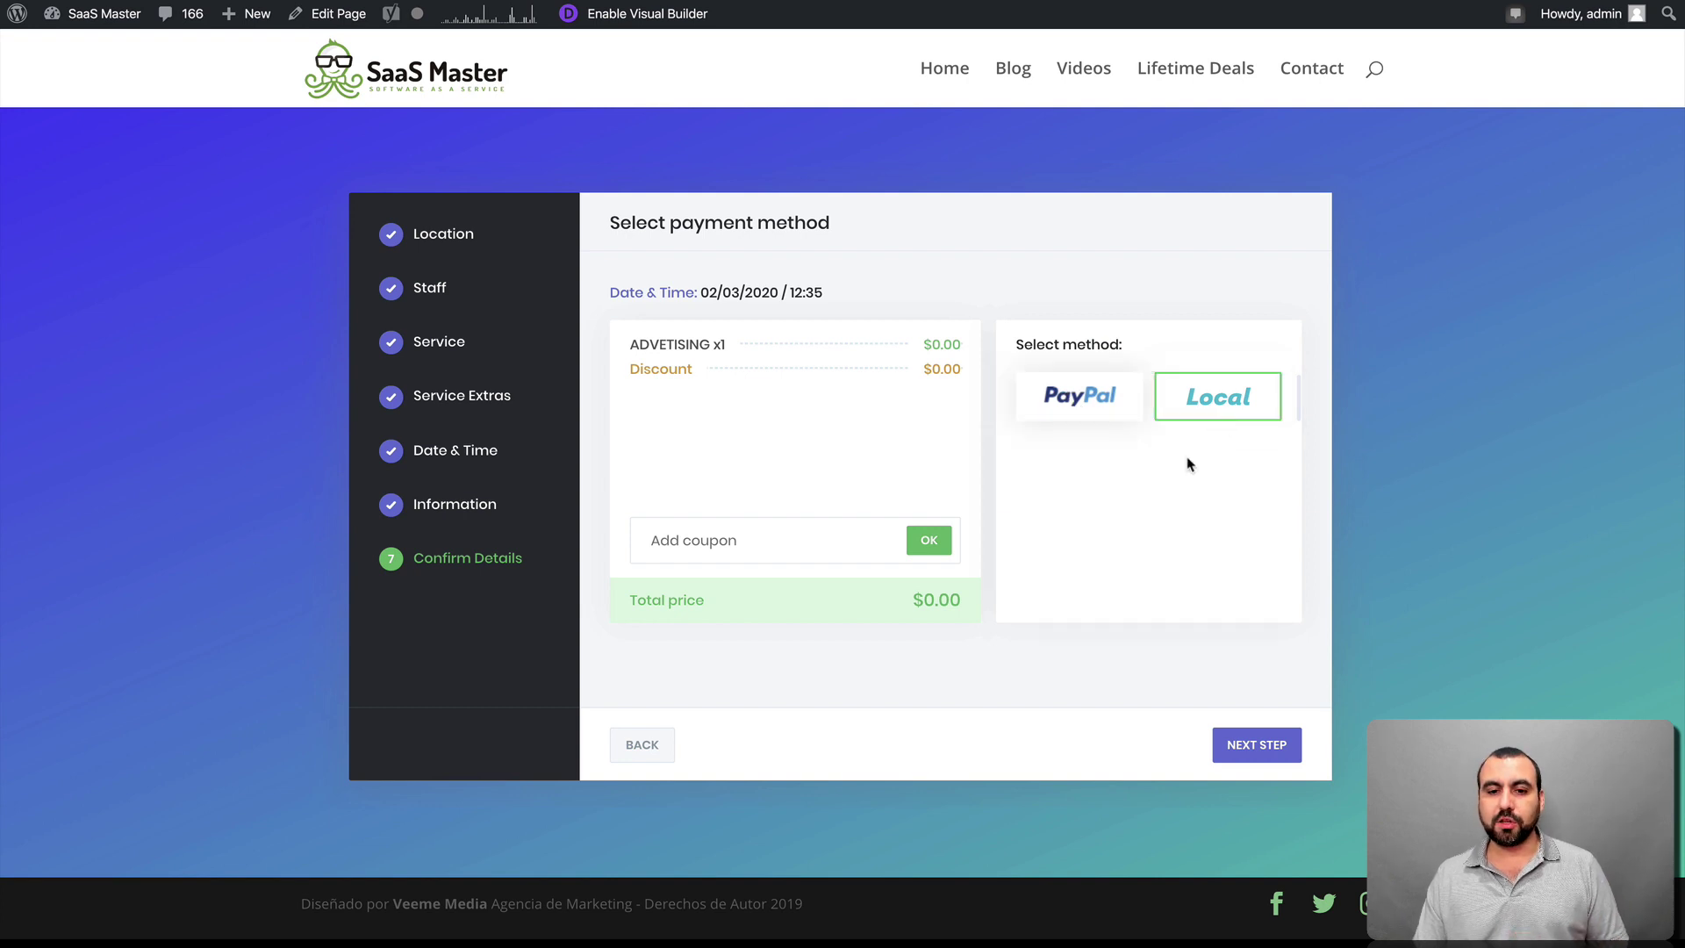
pyautogui.click(706, 544)
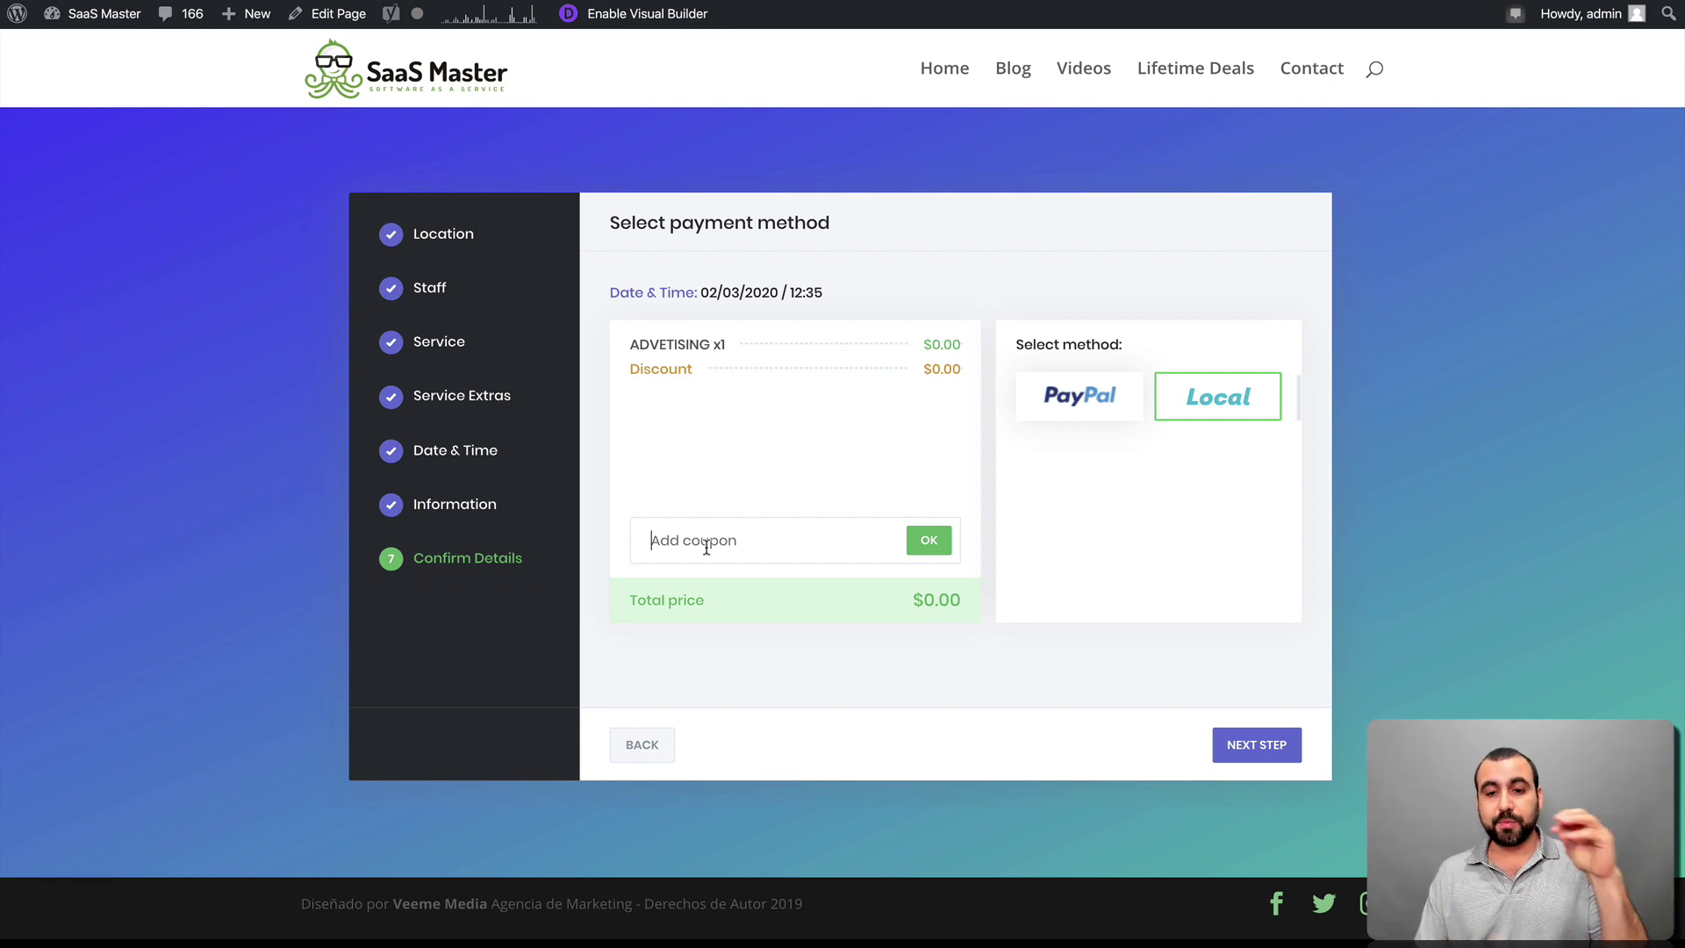
pyautogui.click(1234, 742)
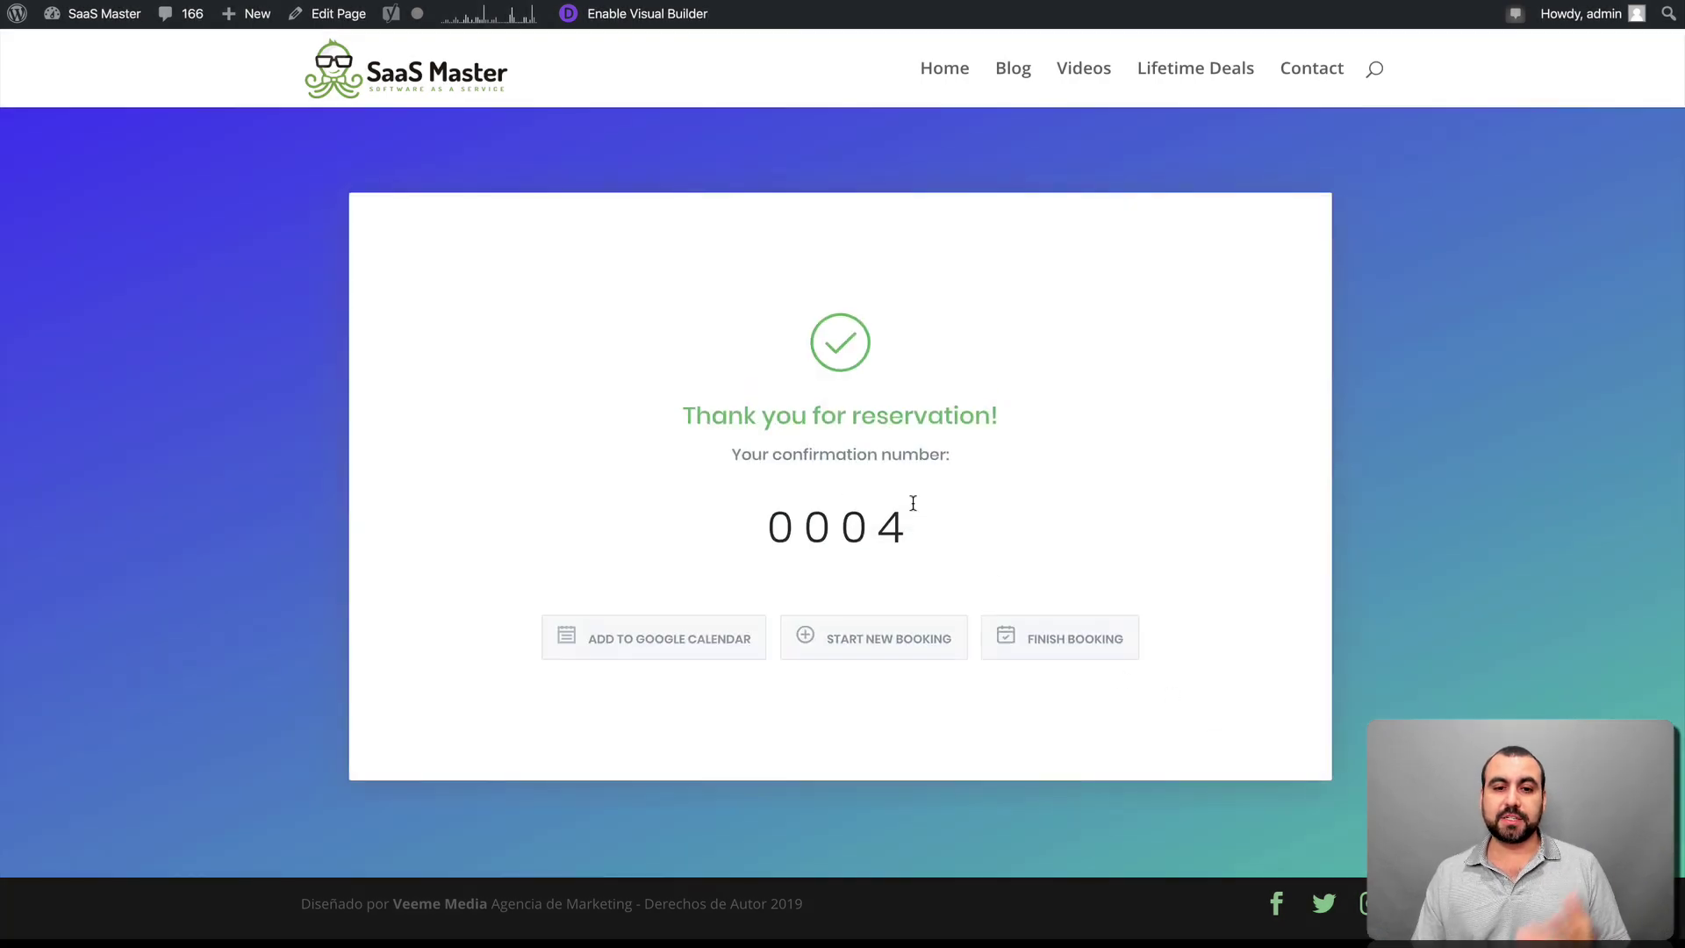
# - Add the confirmed reservation to Google Calendar and save the event
pyautogui.moveTo(688, 413); pyautogui.dragTo(1064, 413)
pyautogui.click(1065, 414)
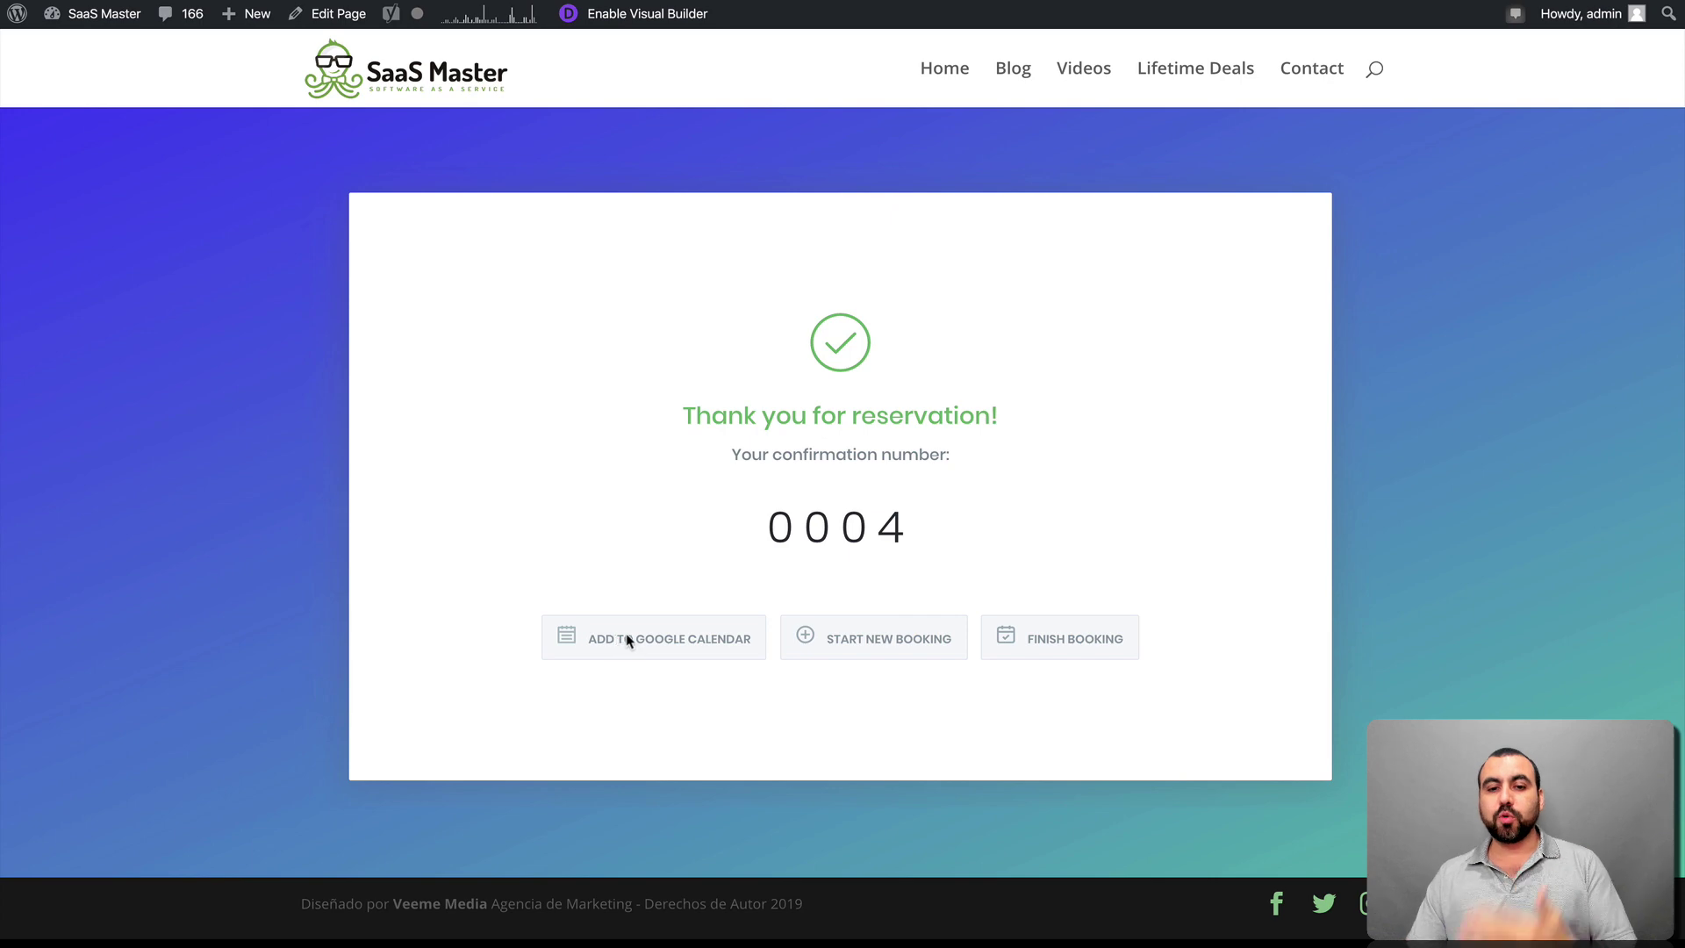
pyautogui.click(650, 642)
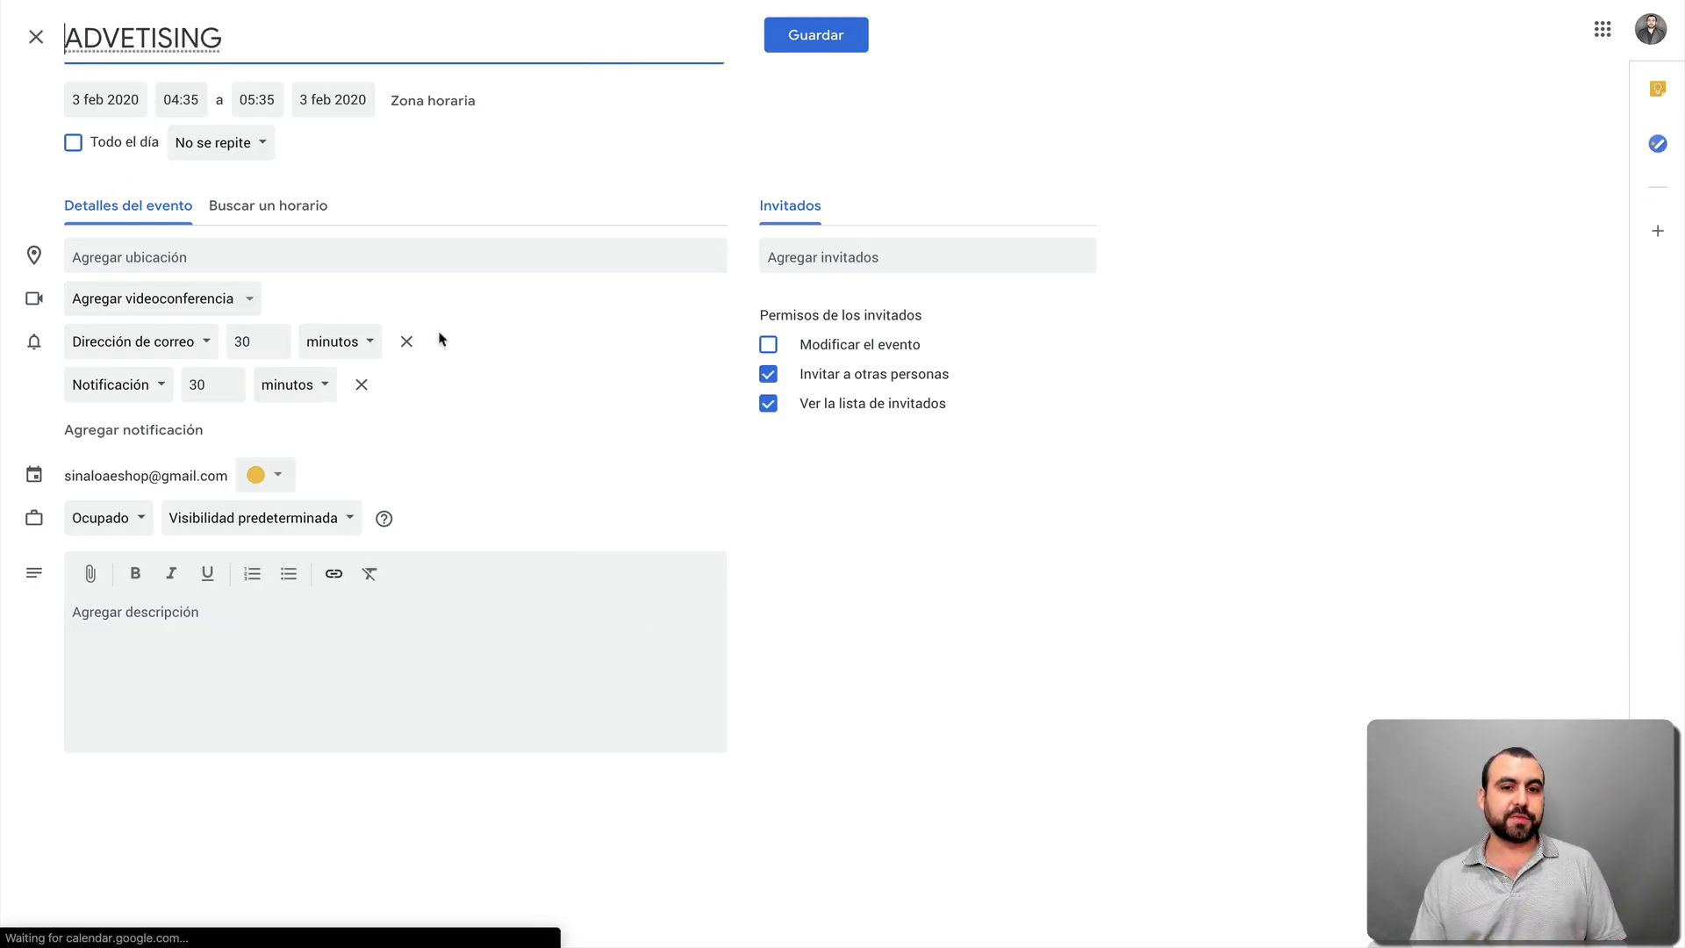
pyautogui.click(856, 44)
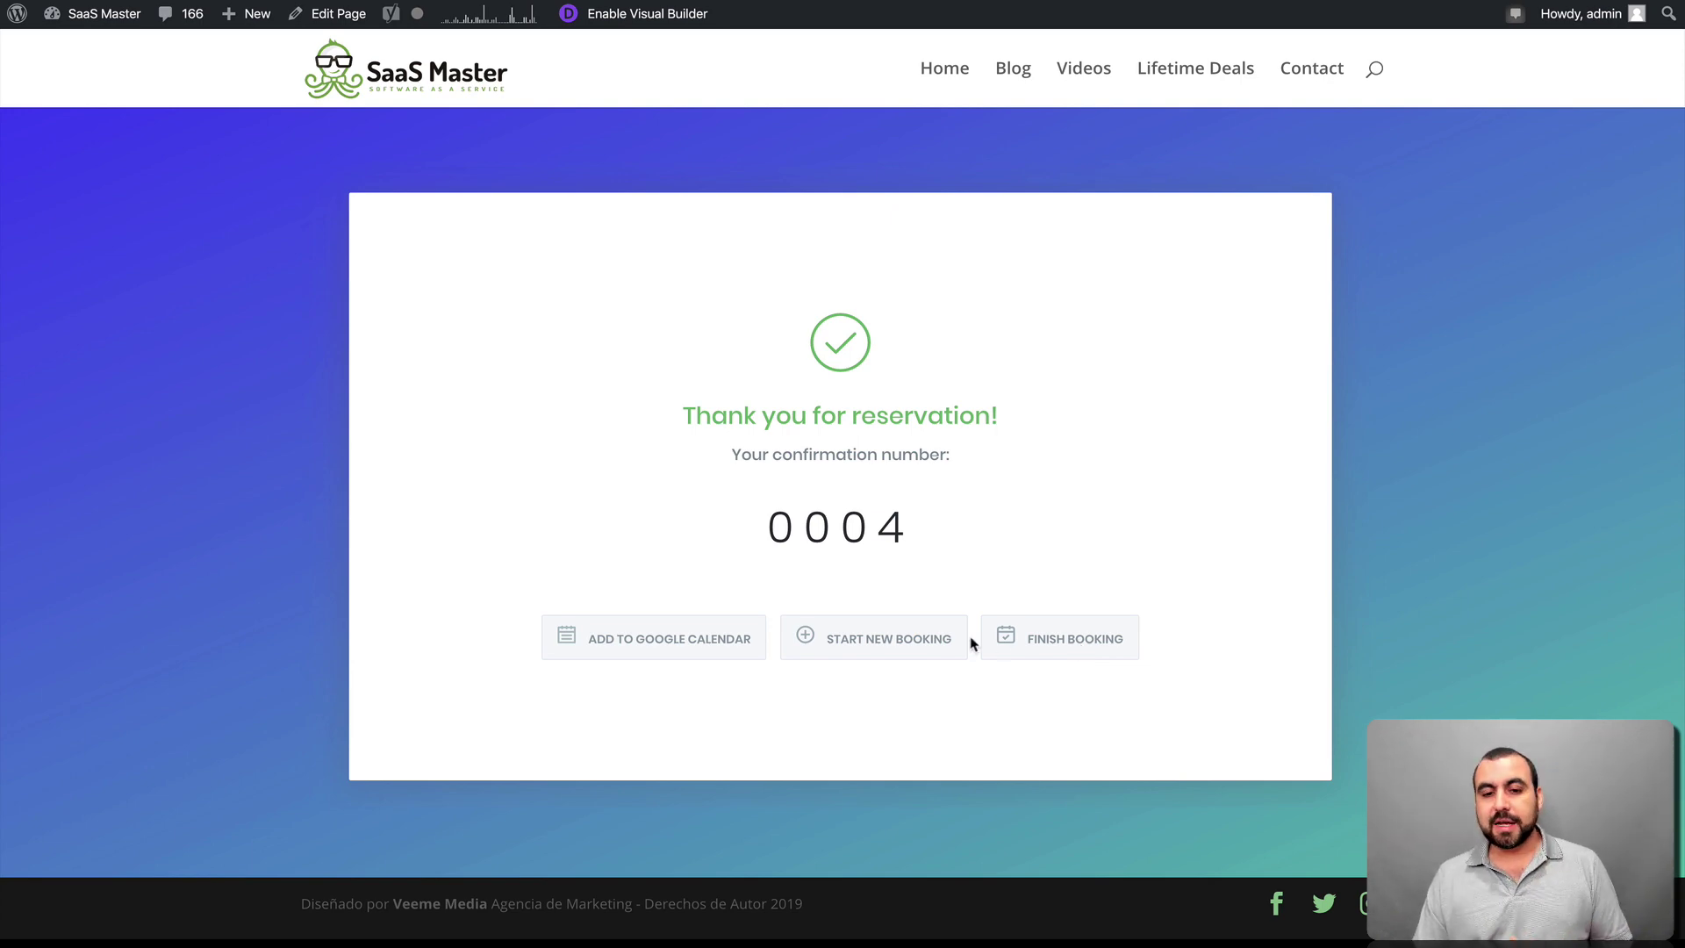
# - Start a new booking at Book SaaS Master with the first staff member, the Tutorial Video service and two "Extra 5 minutes" extras
pyautogui.click(907, 645)
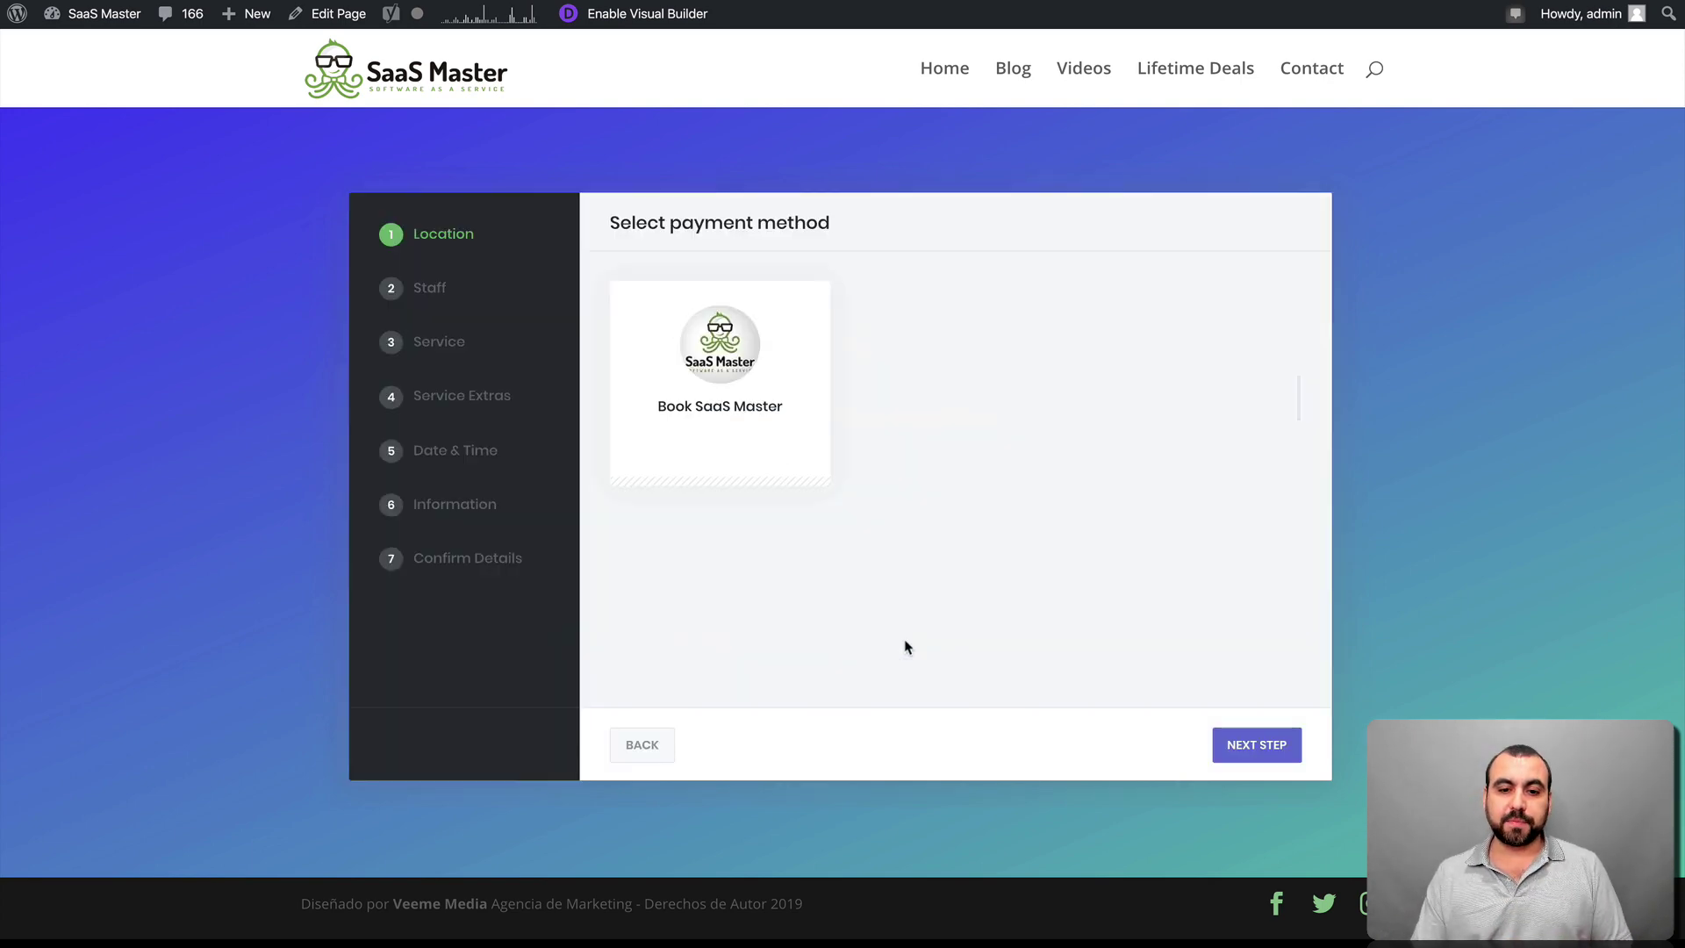
pyautogui.click(734, 372)
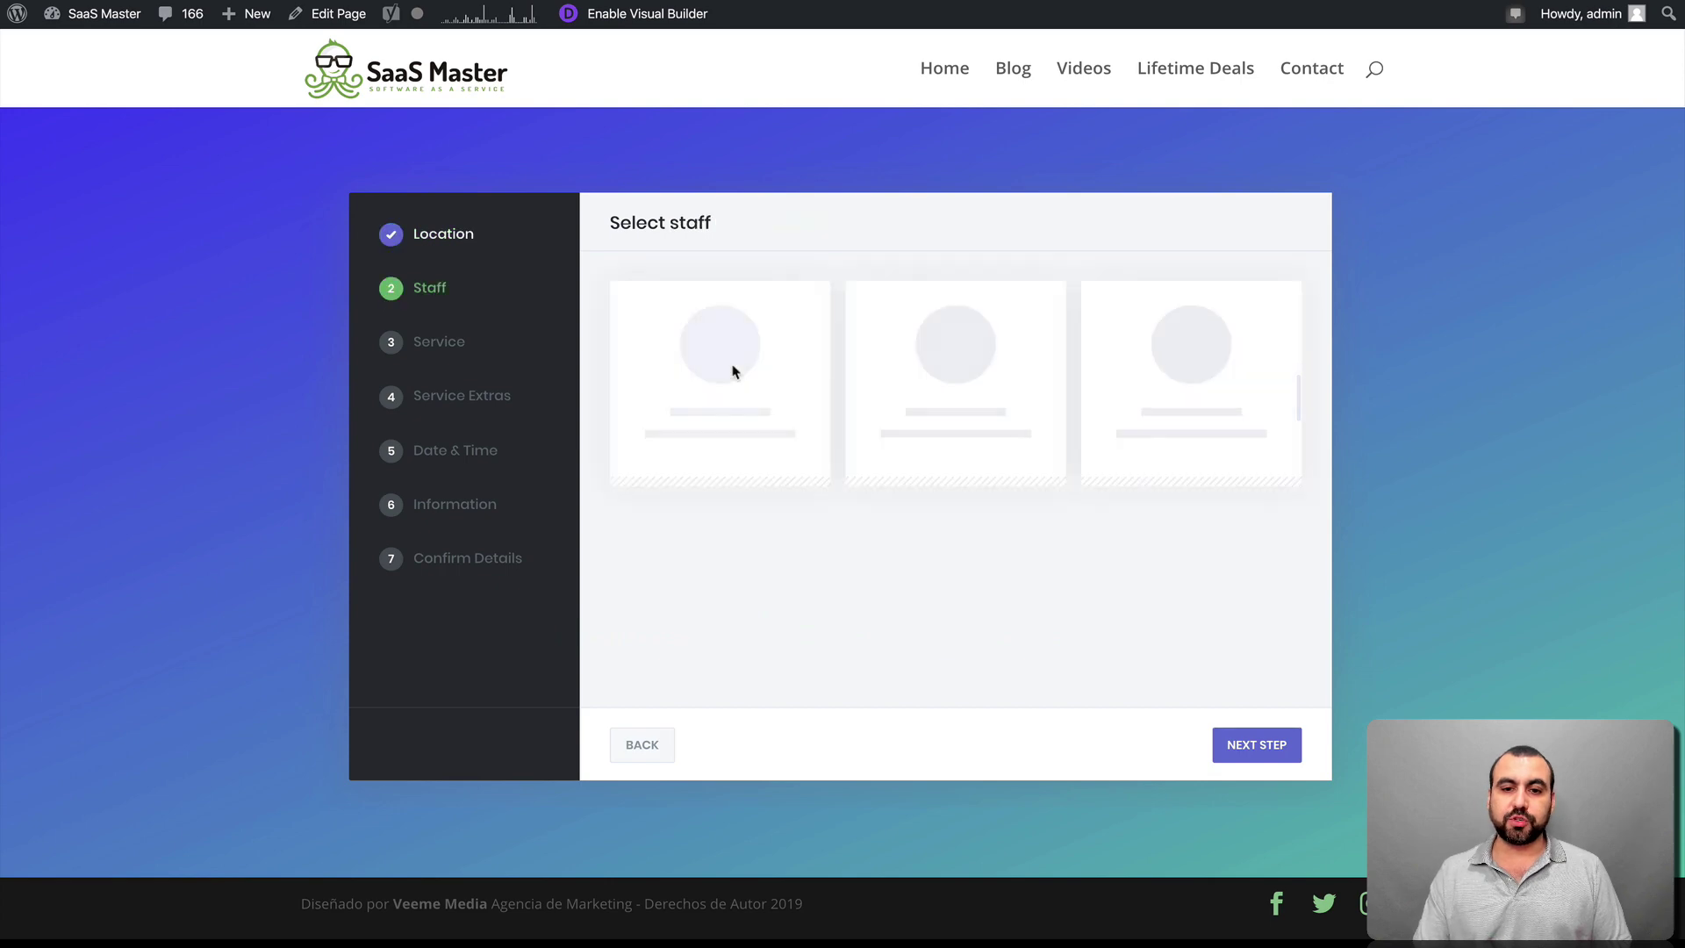
pyautogui.click(763, 357)
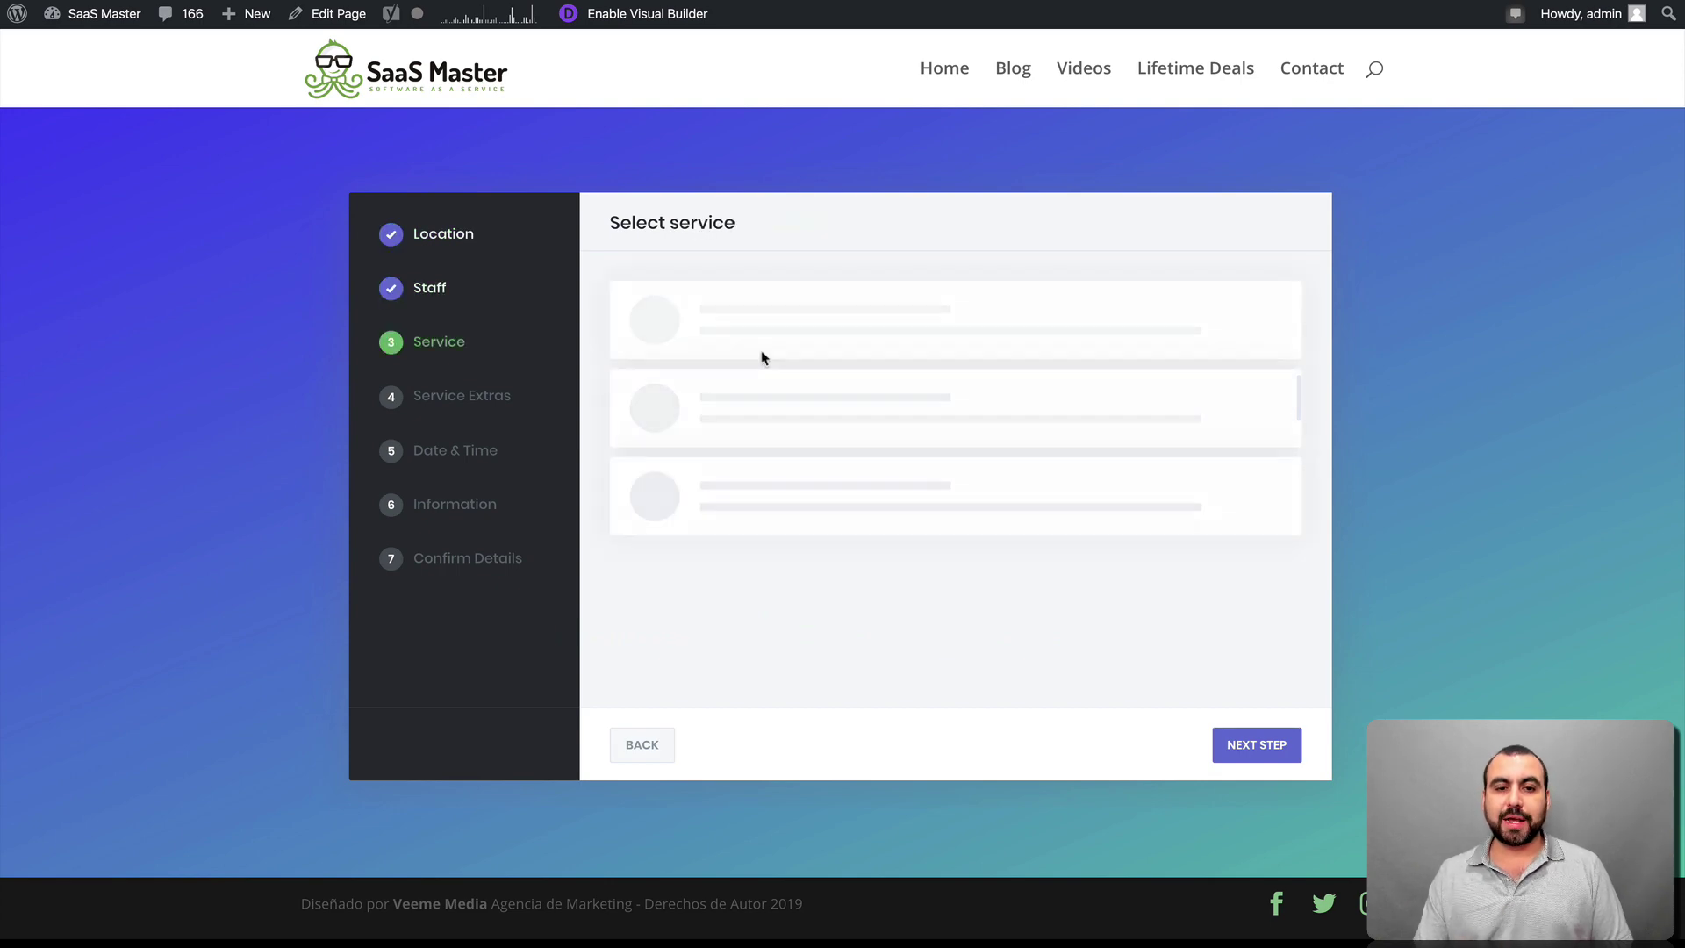
pyautogui.click(753, 364)
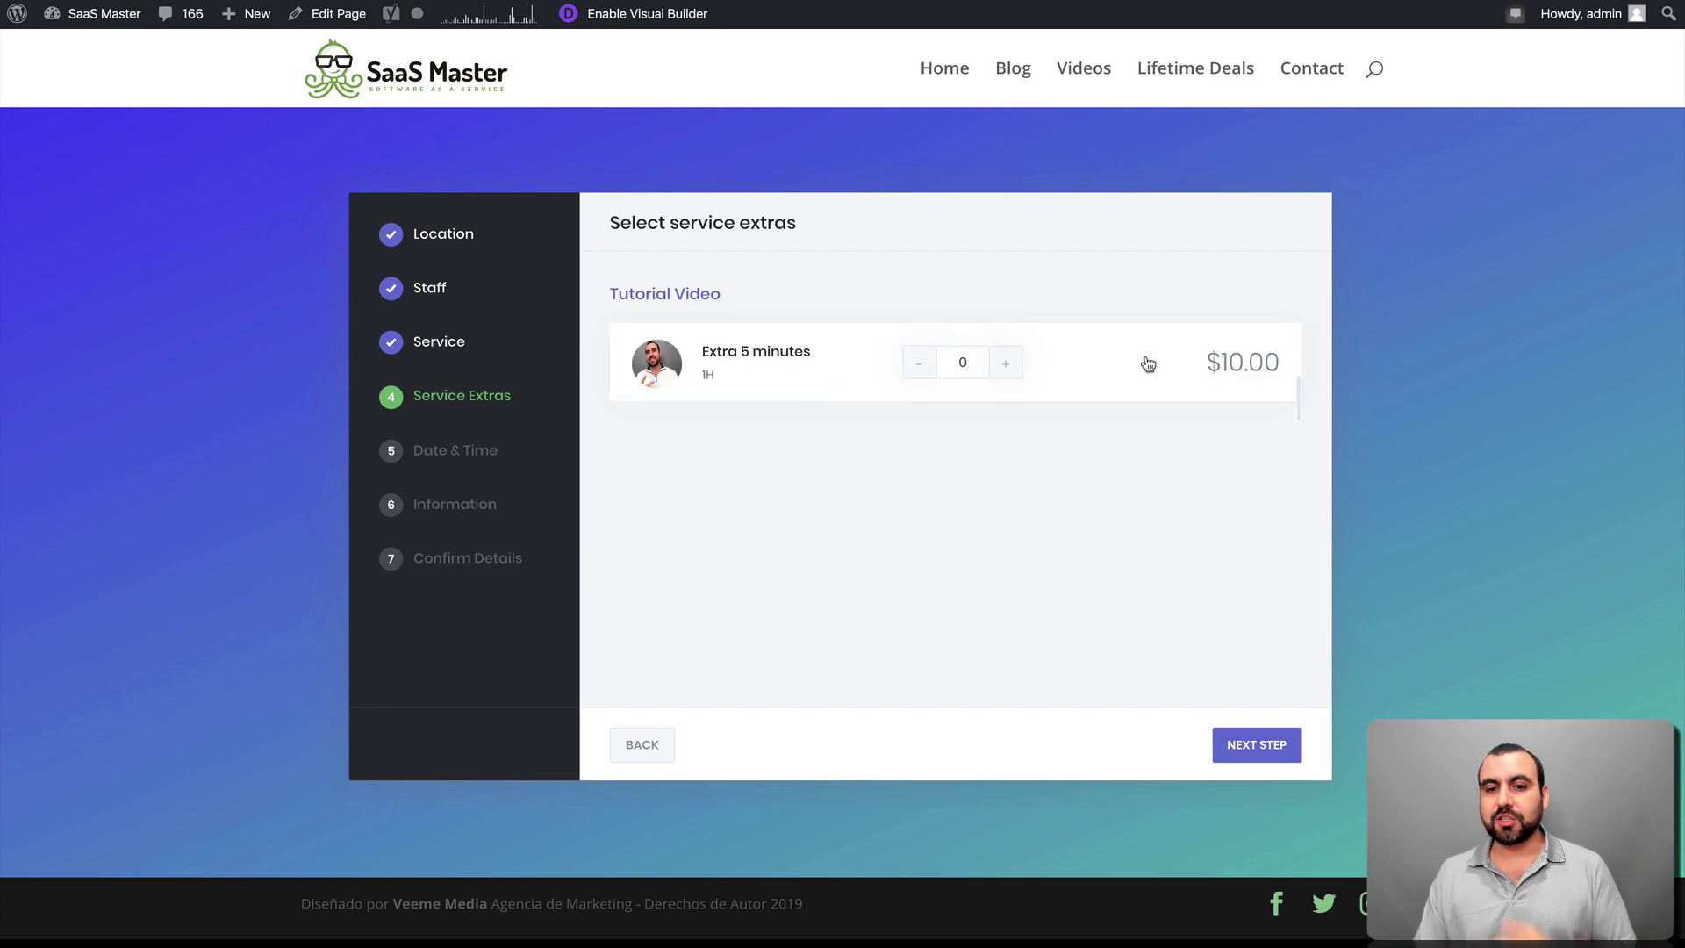
pyautogui.click(1008, 367)
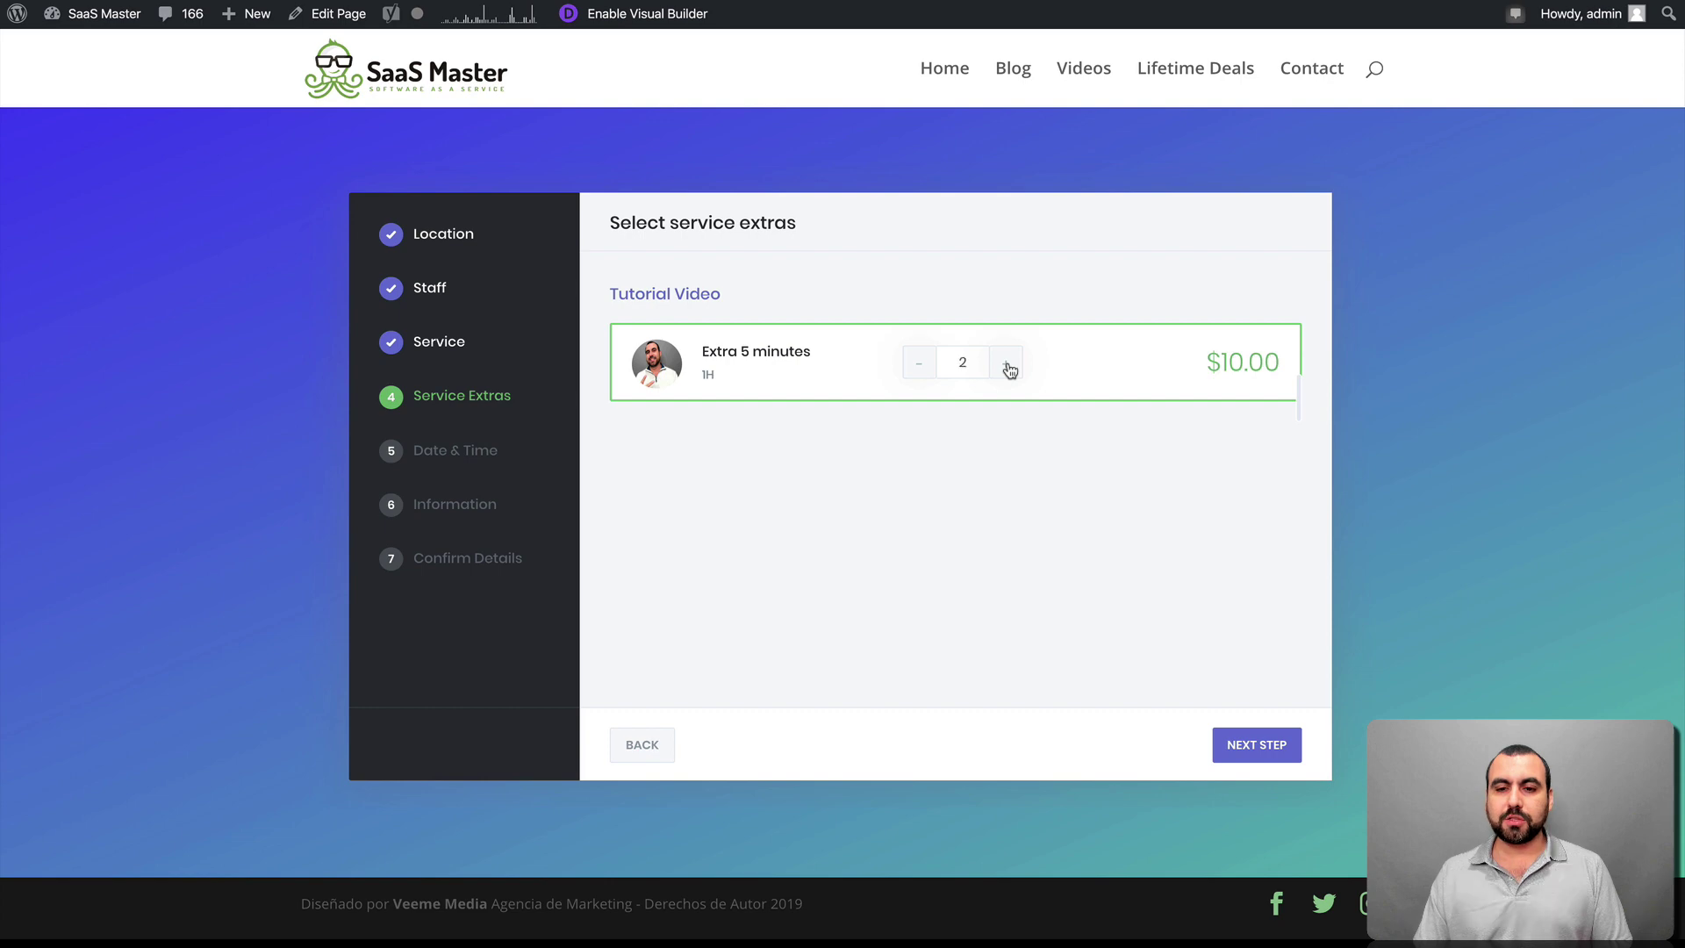
pyautogui.click(1237, 744)
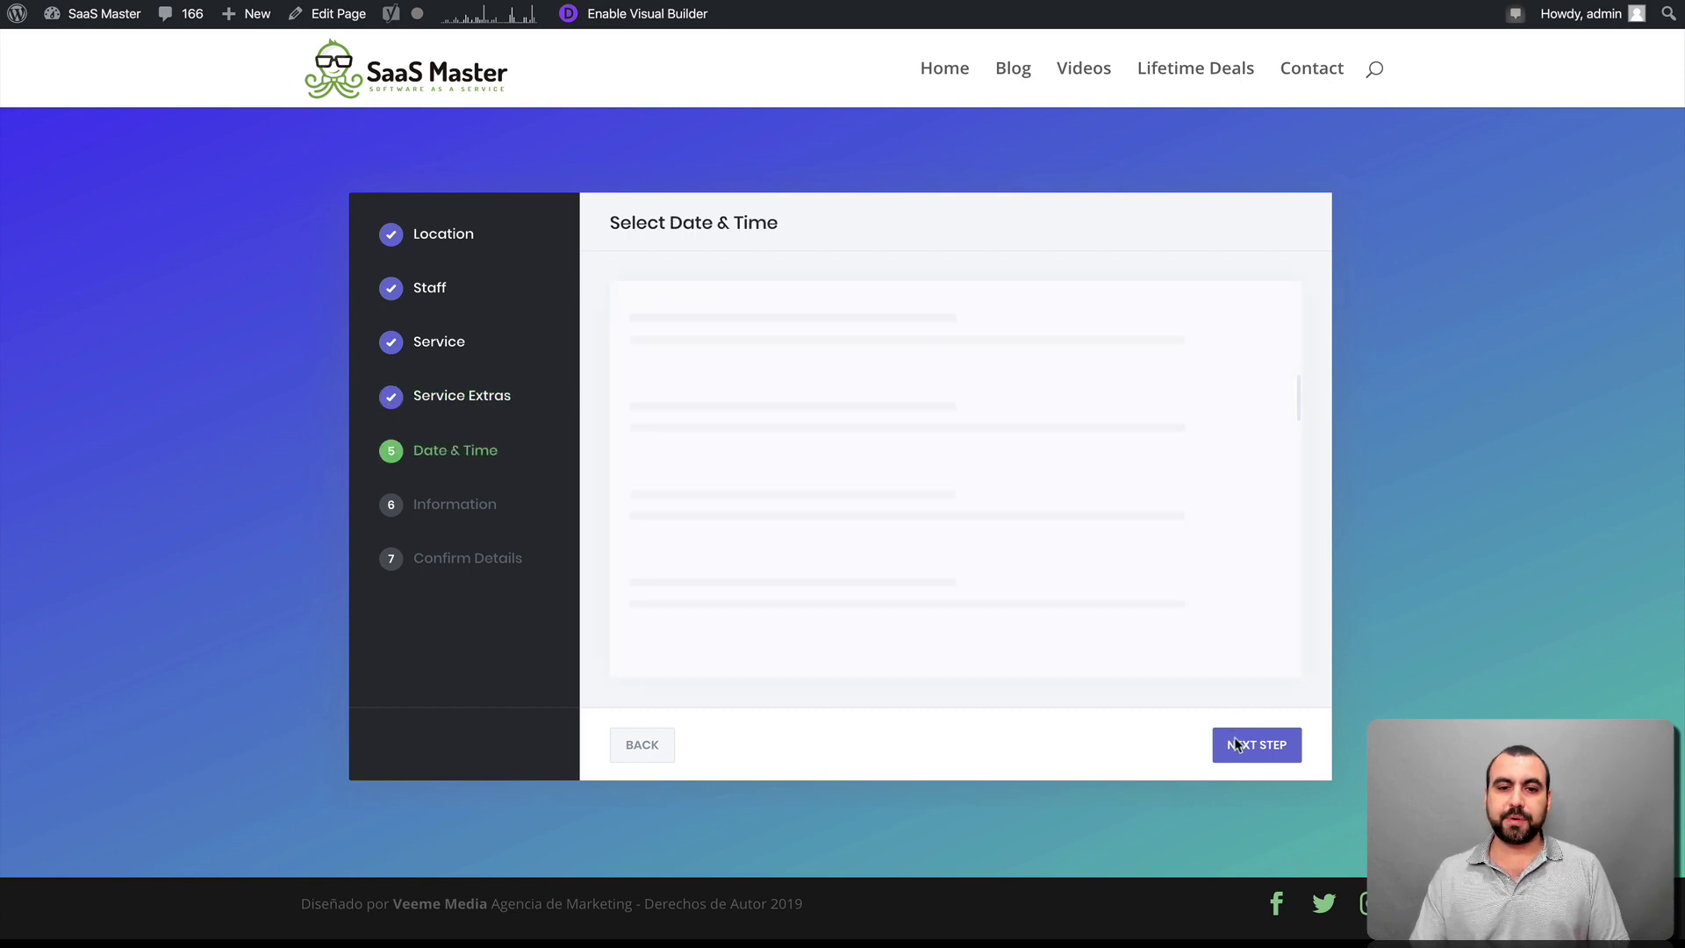
# - Schedule the tutorial video booking for February 7, 2020 in the 12:15 slot and continue to the customer information
pyautogui.click(867, 301)
pyautogui.click(848, 447)
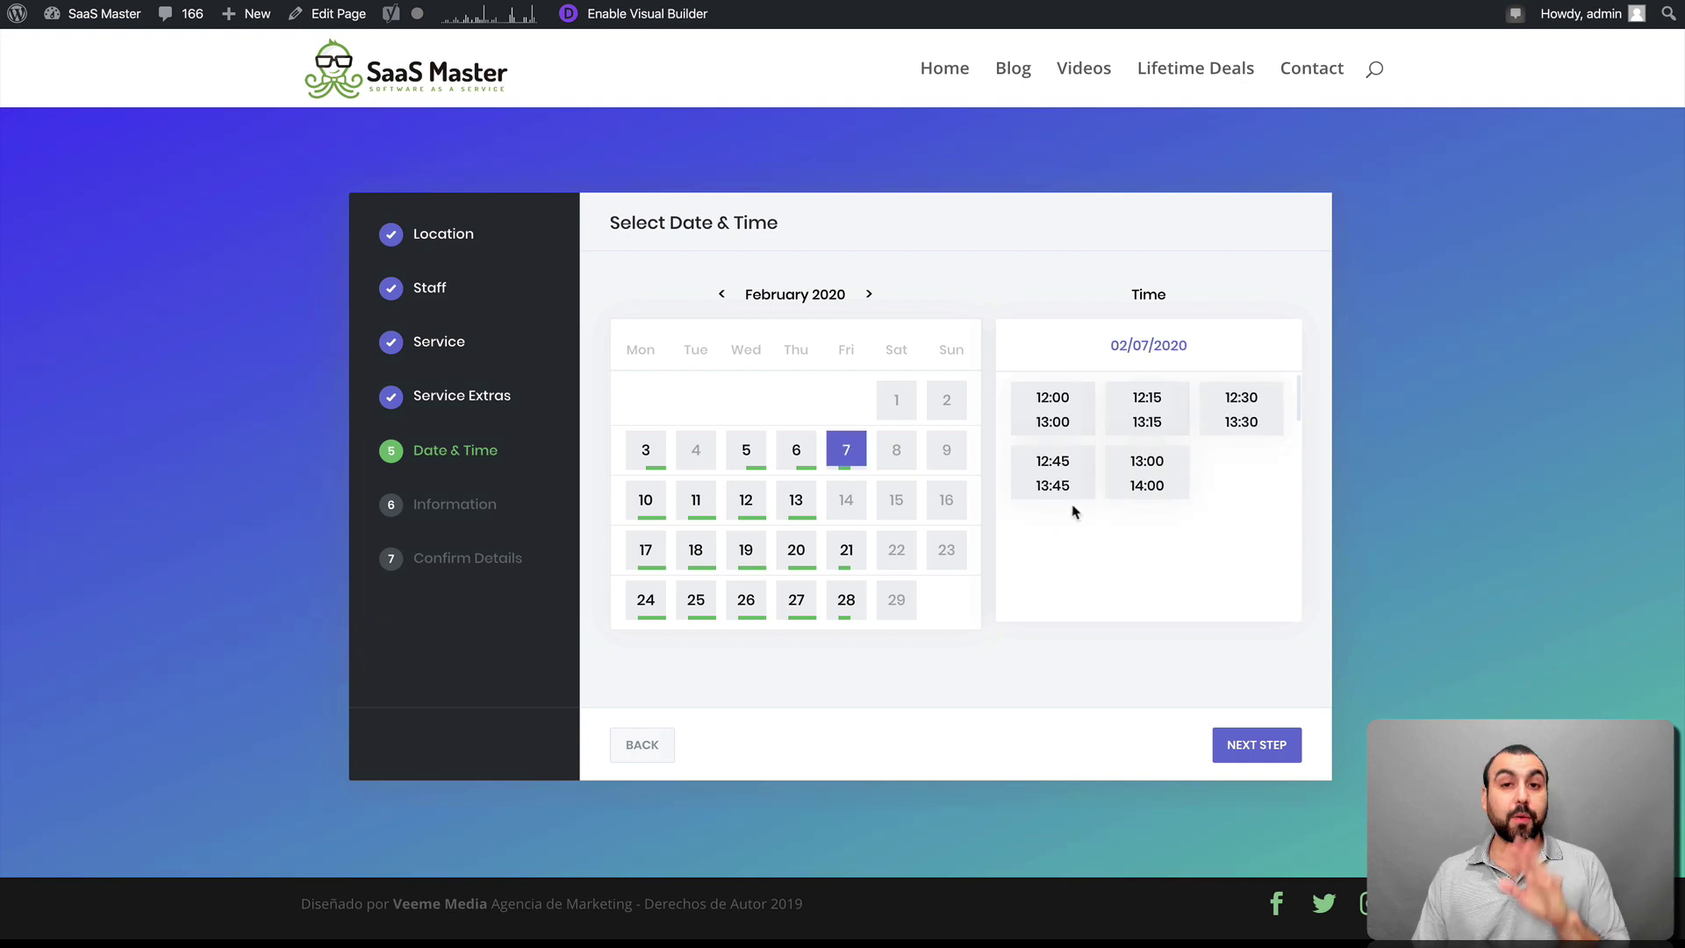
pyautogui.click(1140, 409)
pyautogui.click(1233, 753)
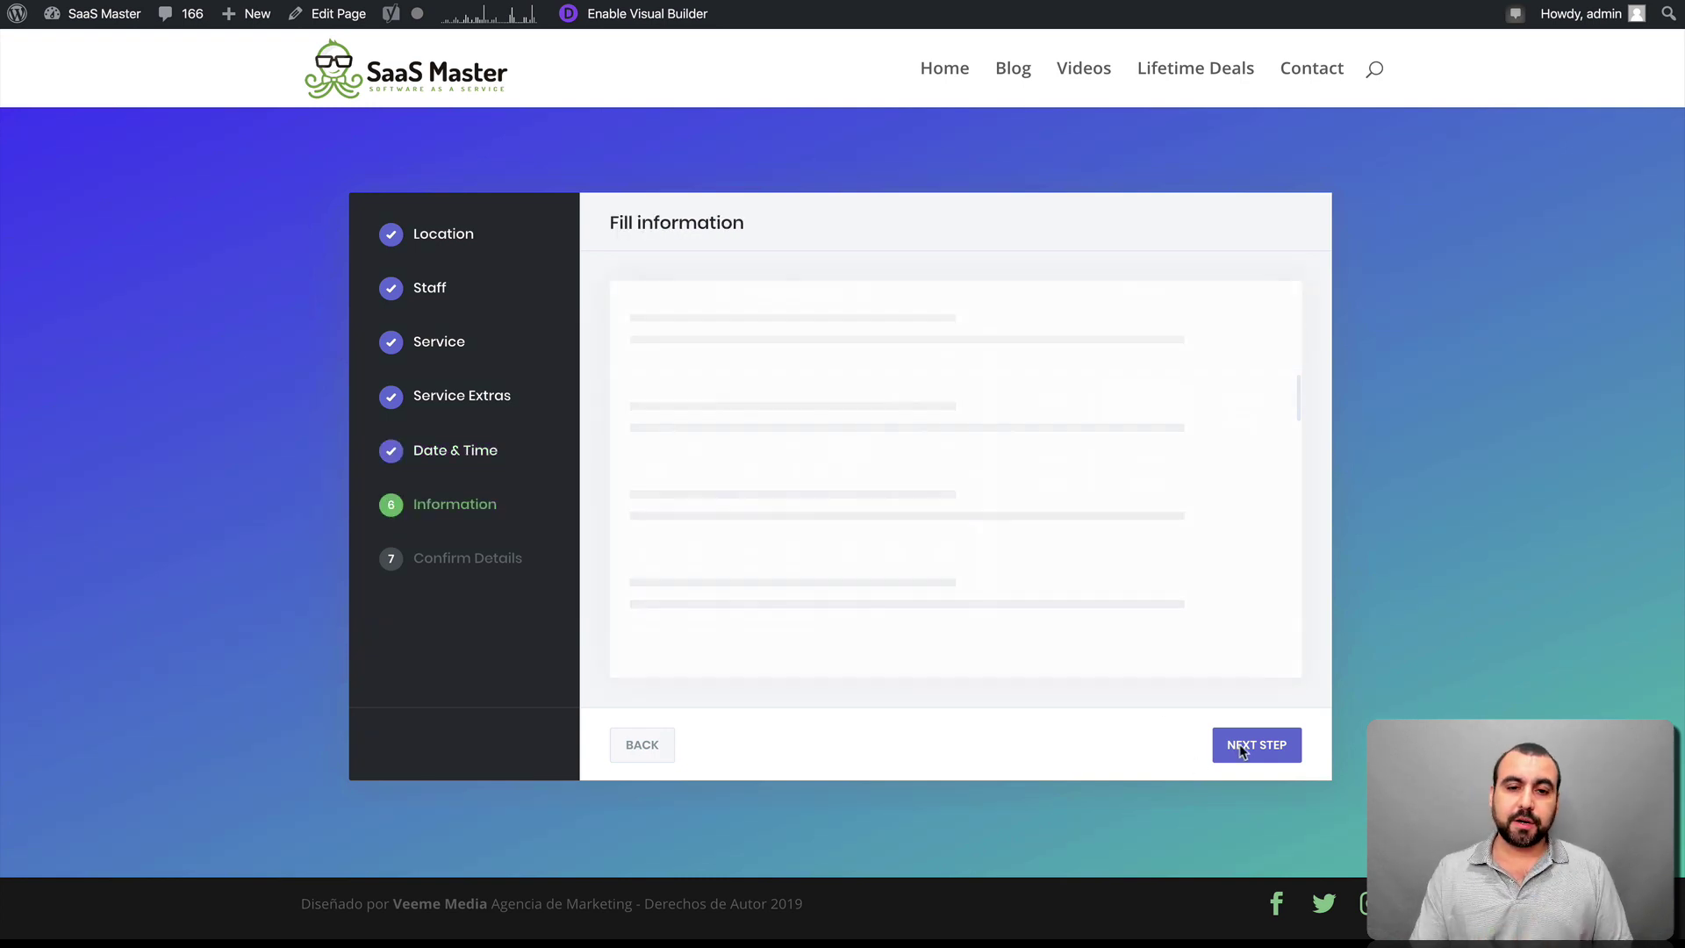
pyautogui.scroll(-2, 1009, 625)
pyautogui.scroll(1, 1008, 625)
pyautogui.scroll(-1, 1009, 625)
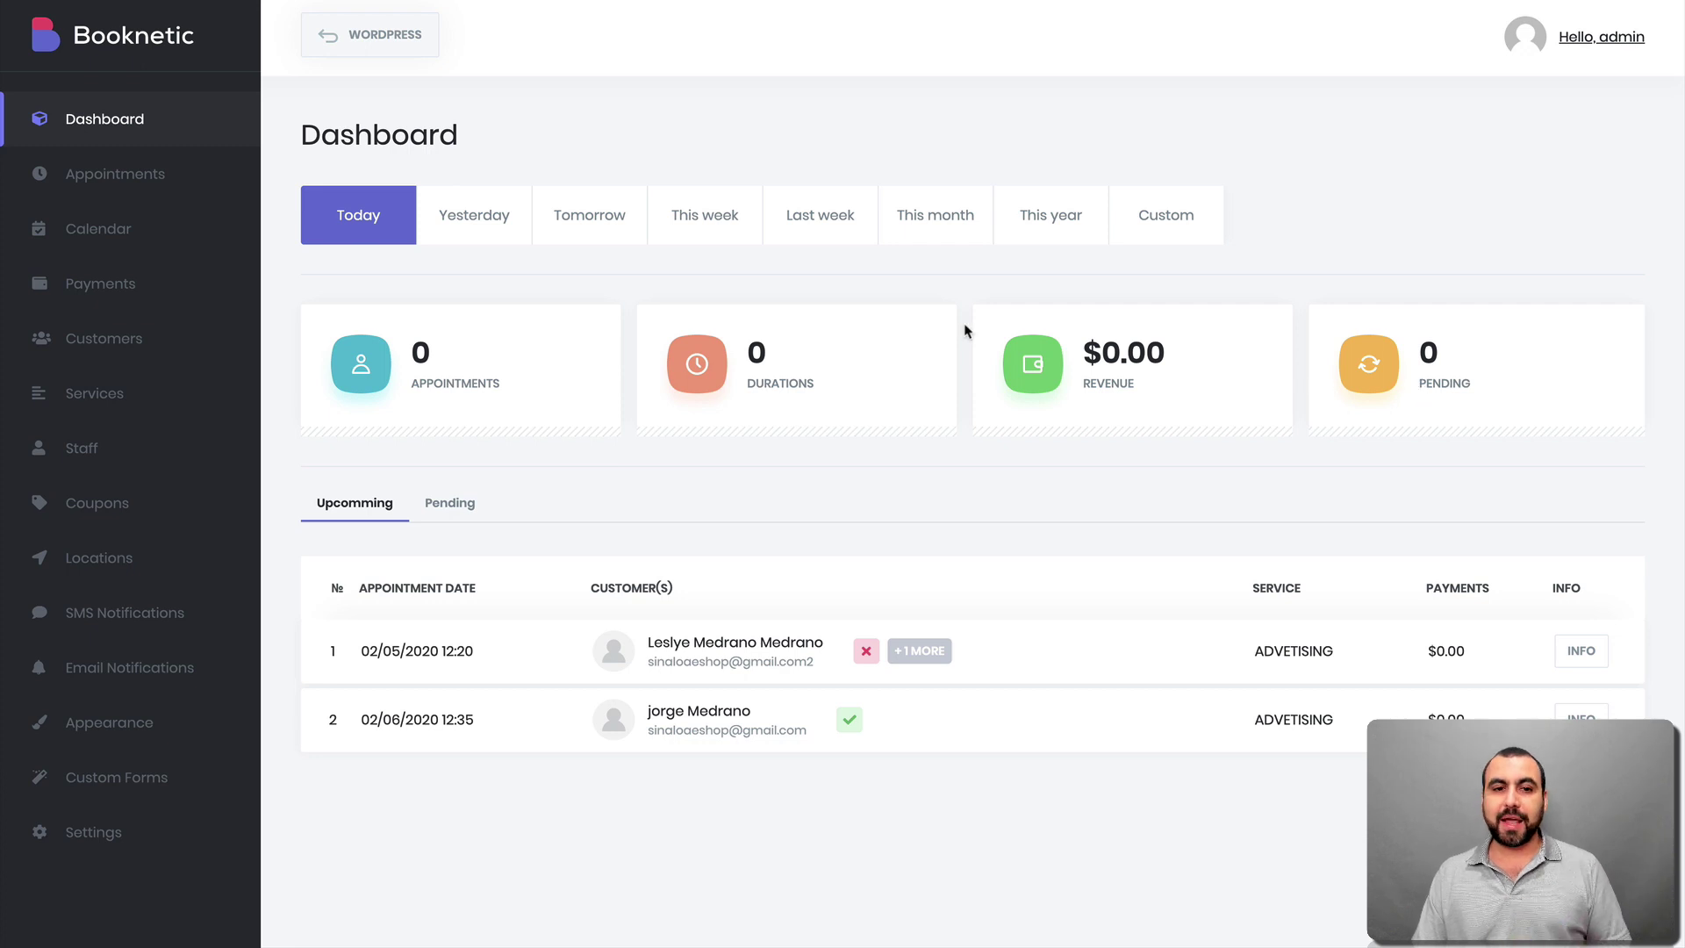
# - Review the dashboard statistics for yesterday, tomorrow, this week, this month and this year, ending on today's figures
pyautogui.click(510, 230)
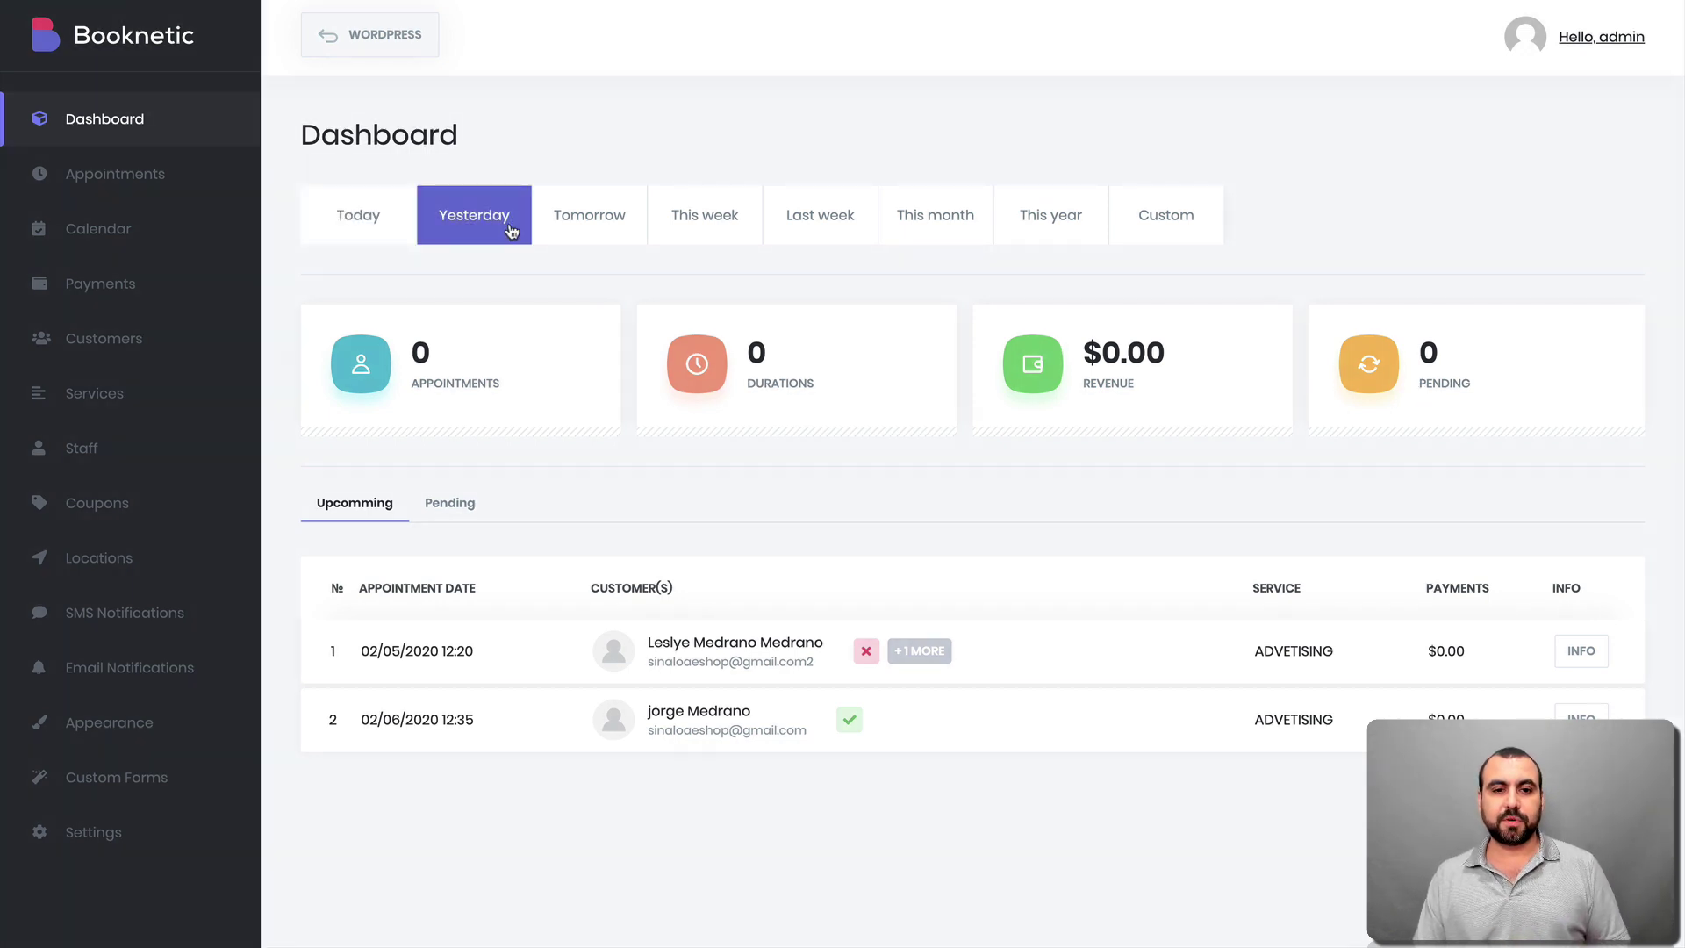
pyautogui.click(556, 218)
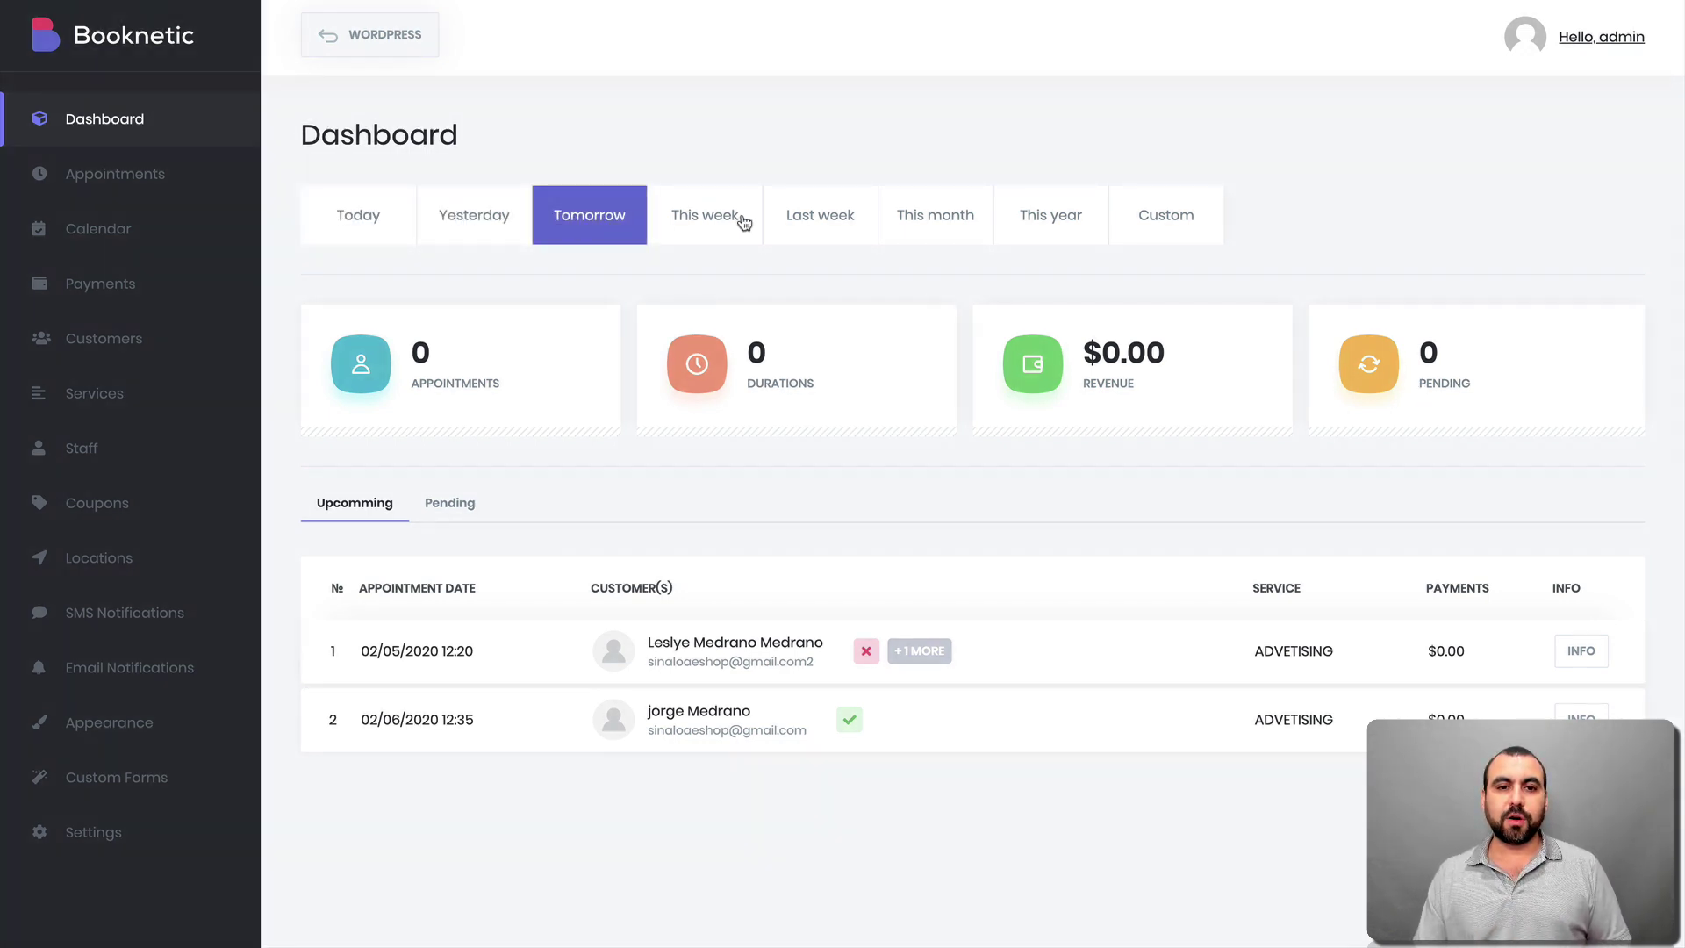
pyautogui.click(742, 219)
pyautogui.click(955, 225)
pyautogui.click(1055, 227)
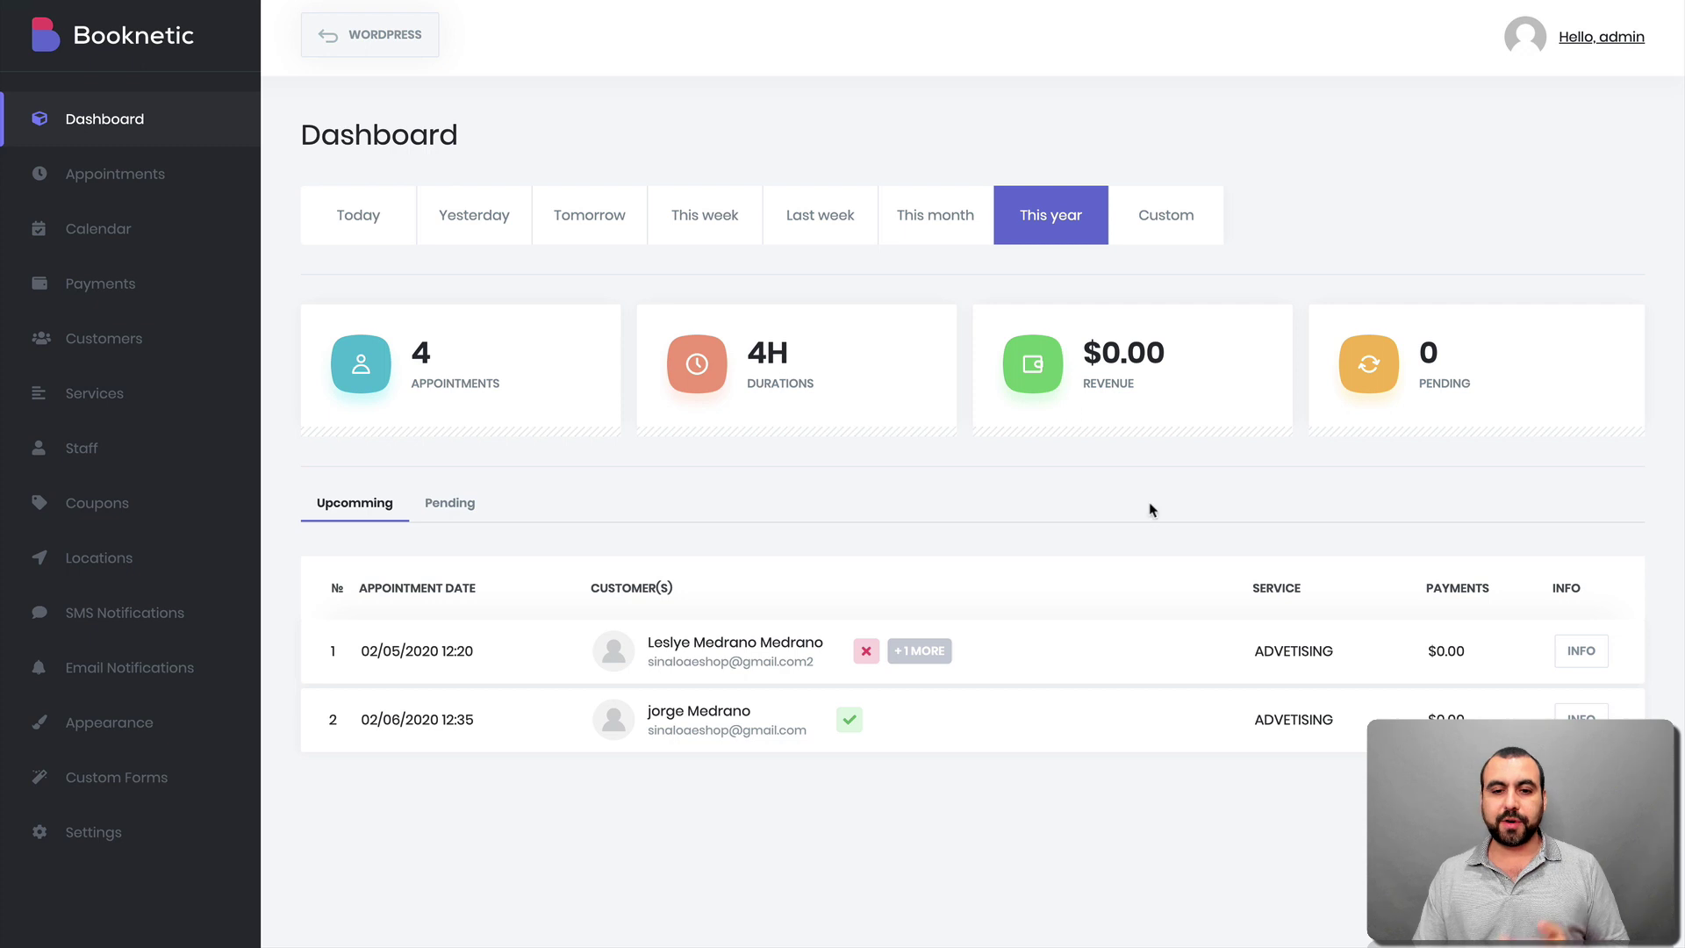
pyautogui.click(358, 209)
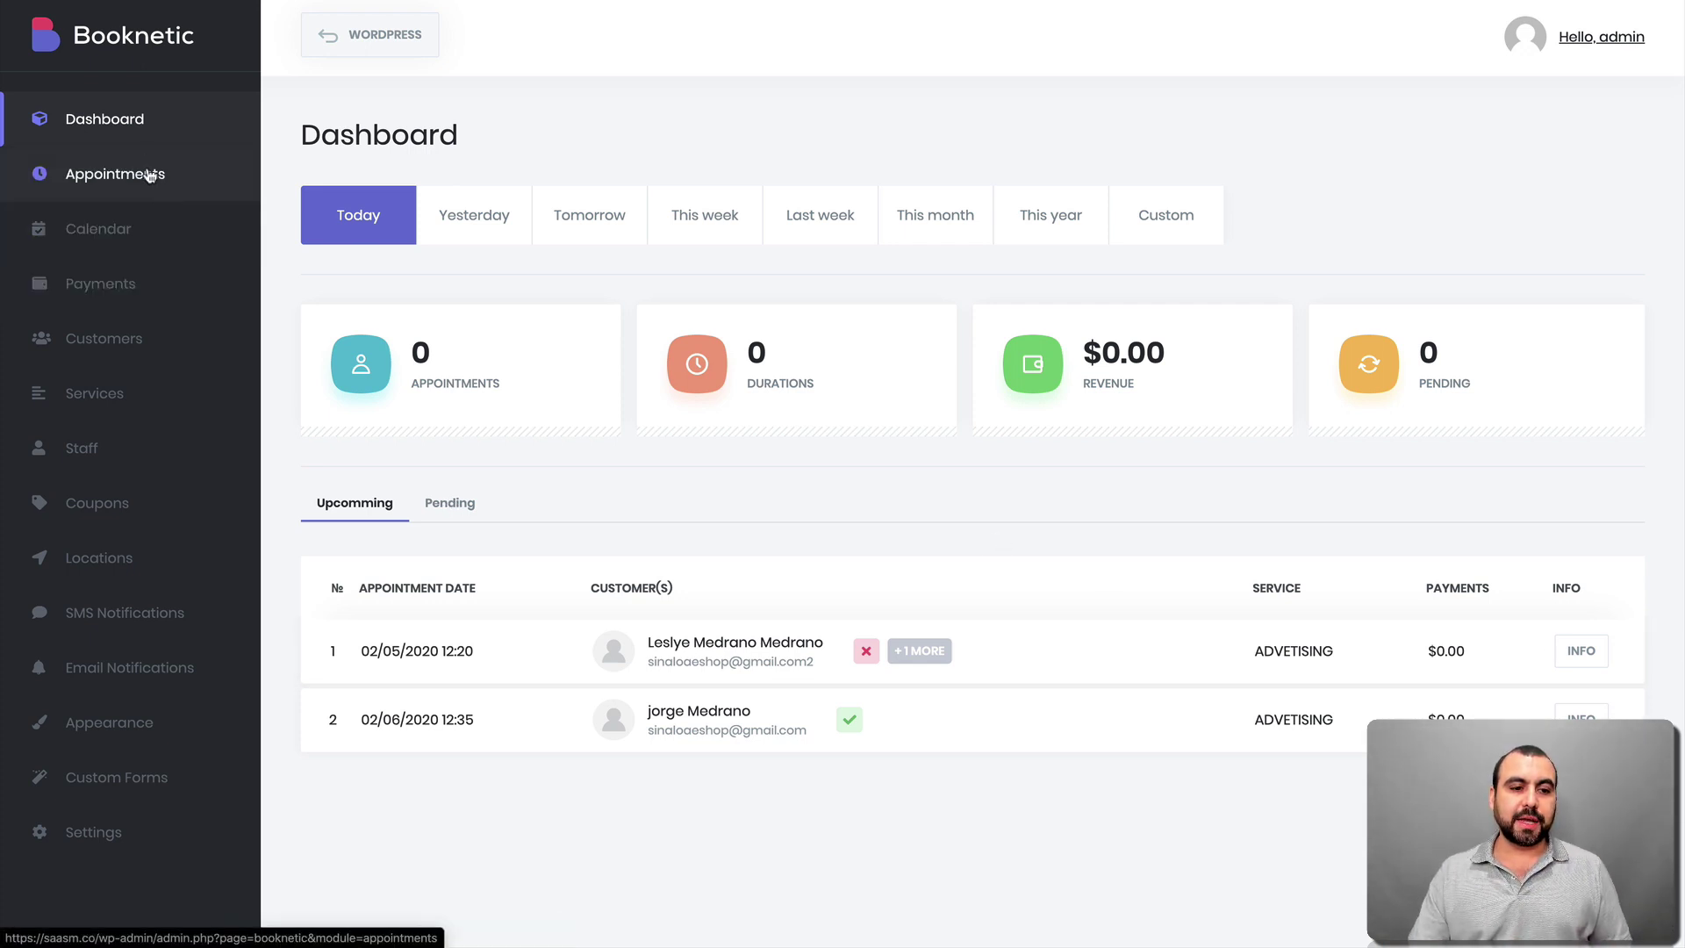
# - Open the General settings and review the available time slot length options, keeping the current selection
pyautogui.click(88, 831)
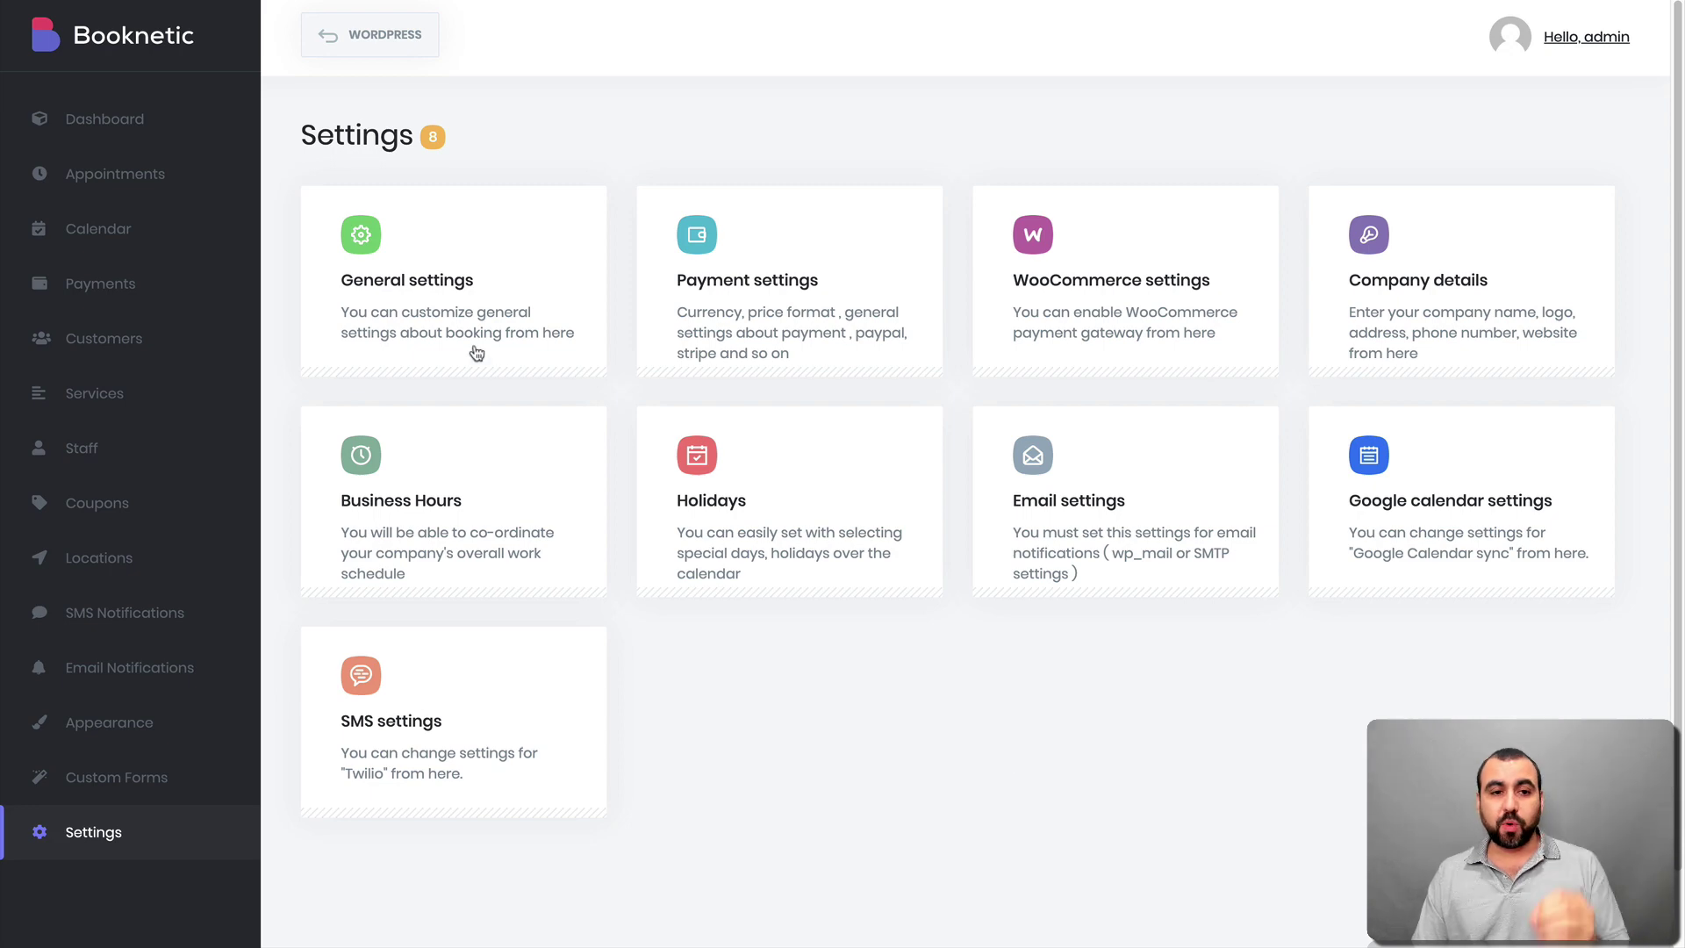
pyautogui.click(451, 314)
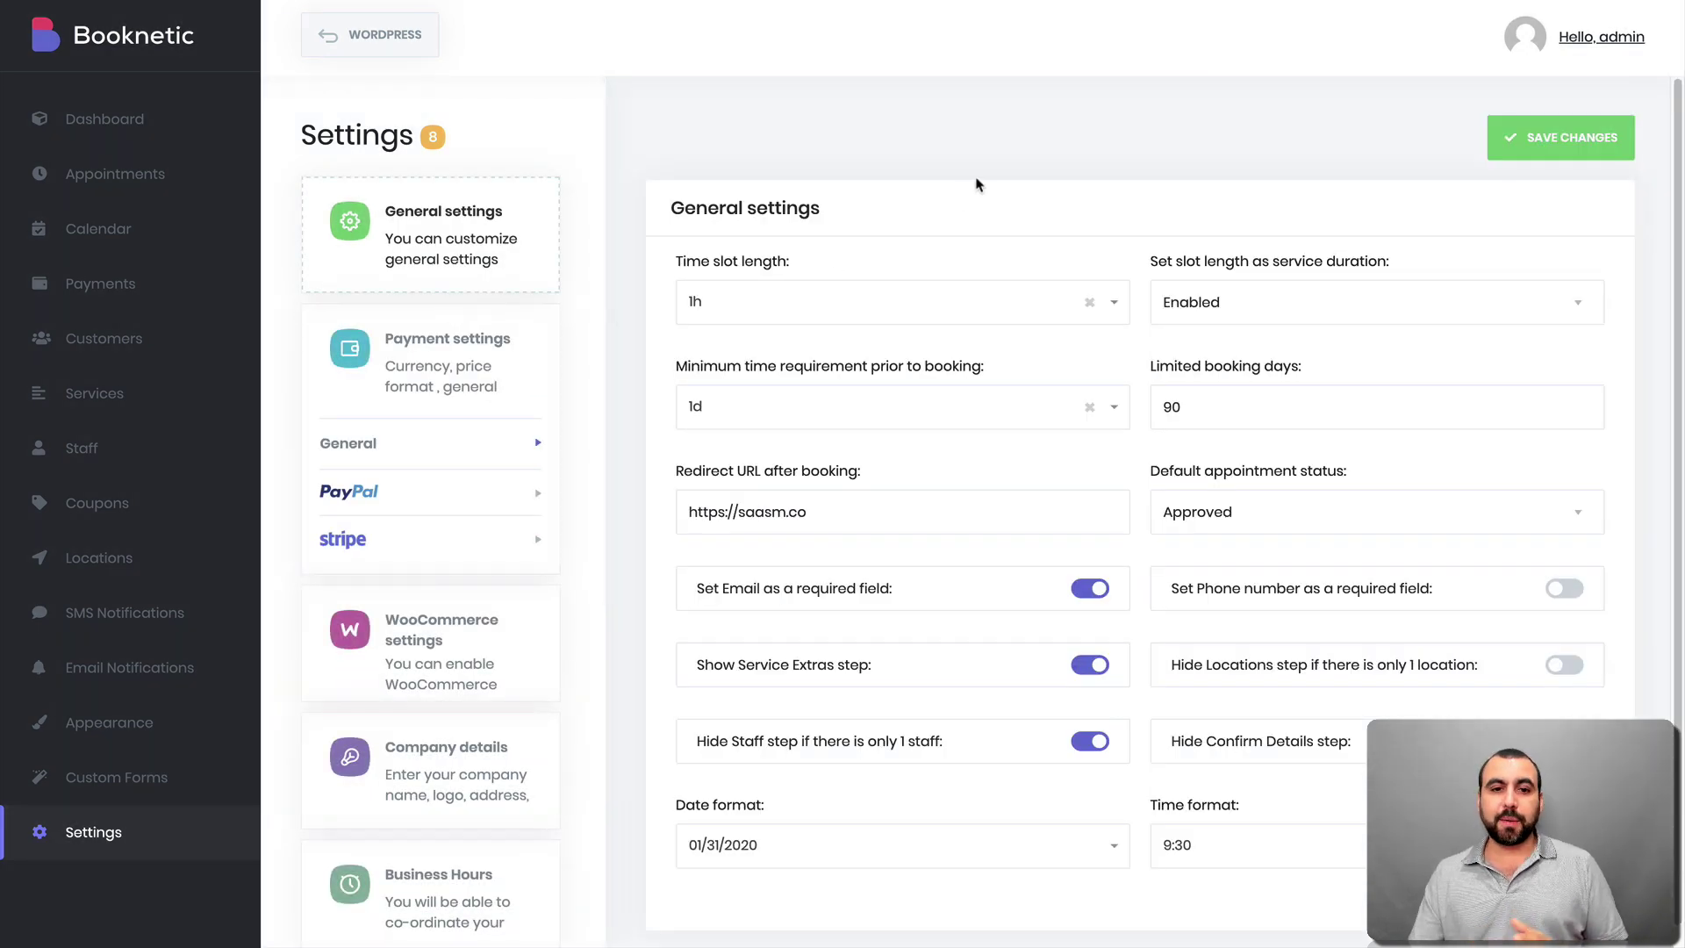
pyautogui.scroll(-1, 977, 184)
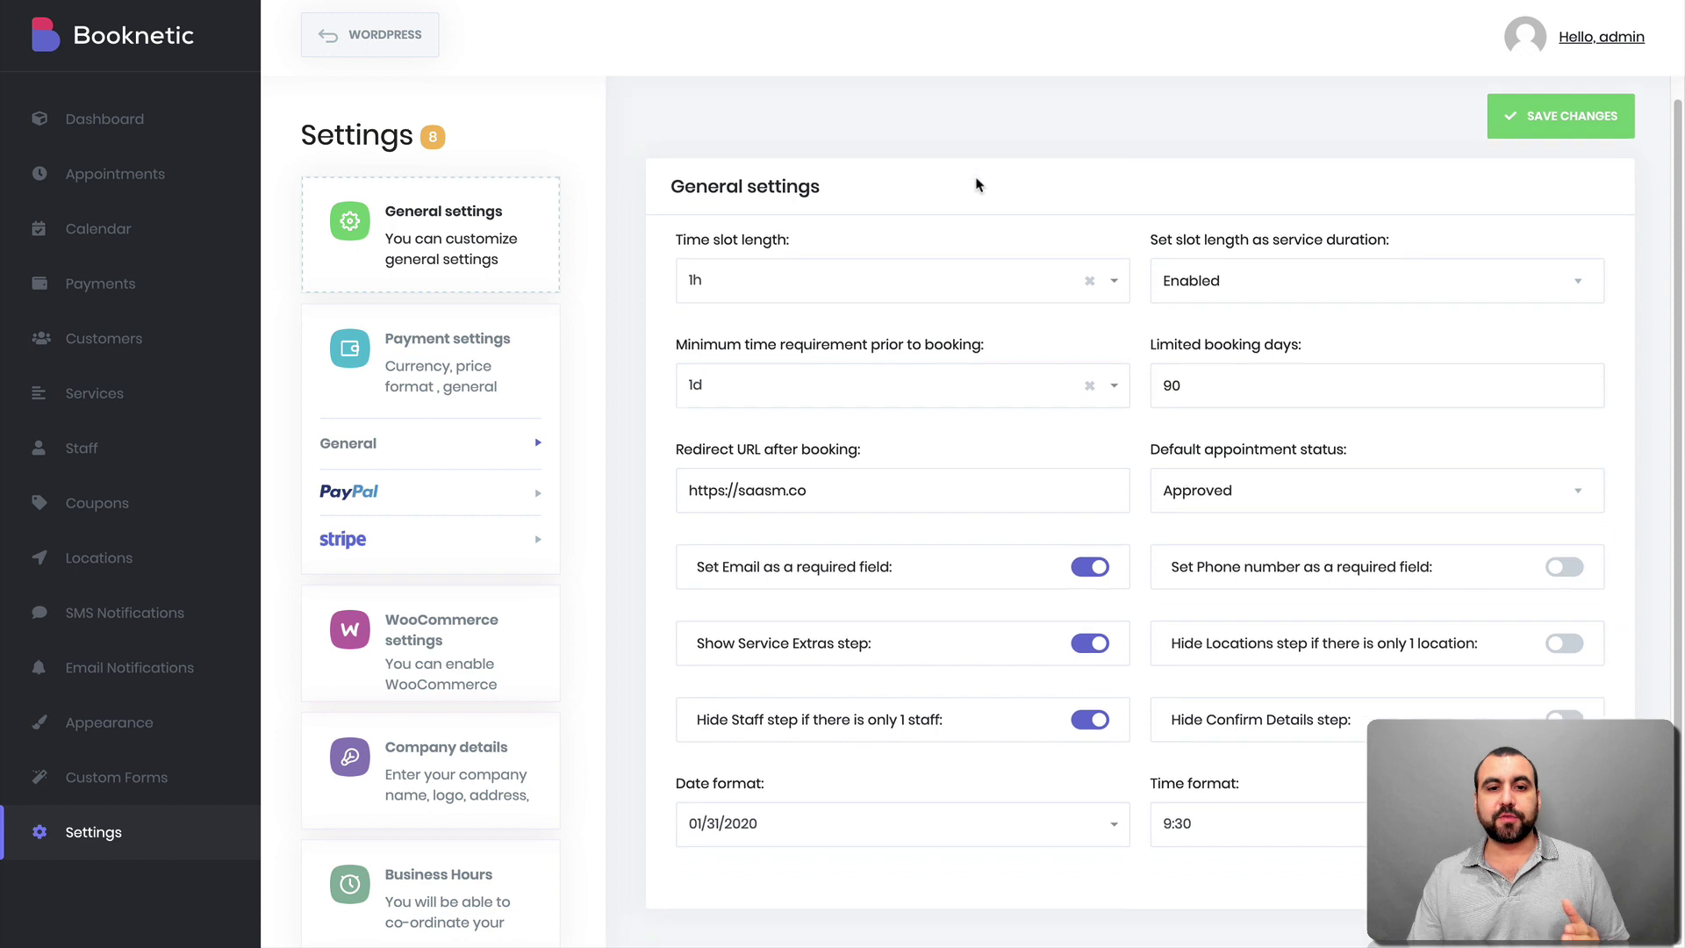
pyautogui.click(885, 281)
pyautogui.scroll(-1, 886, 489)
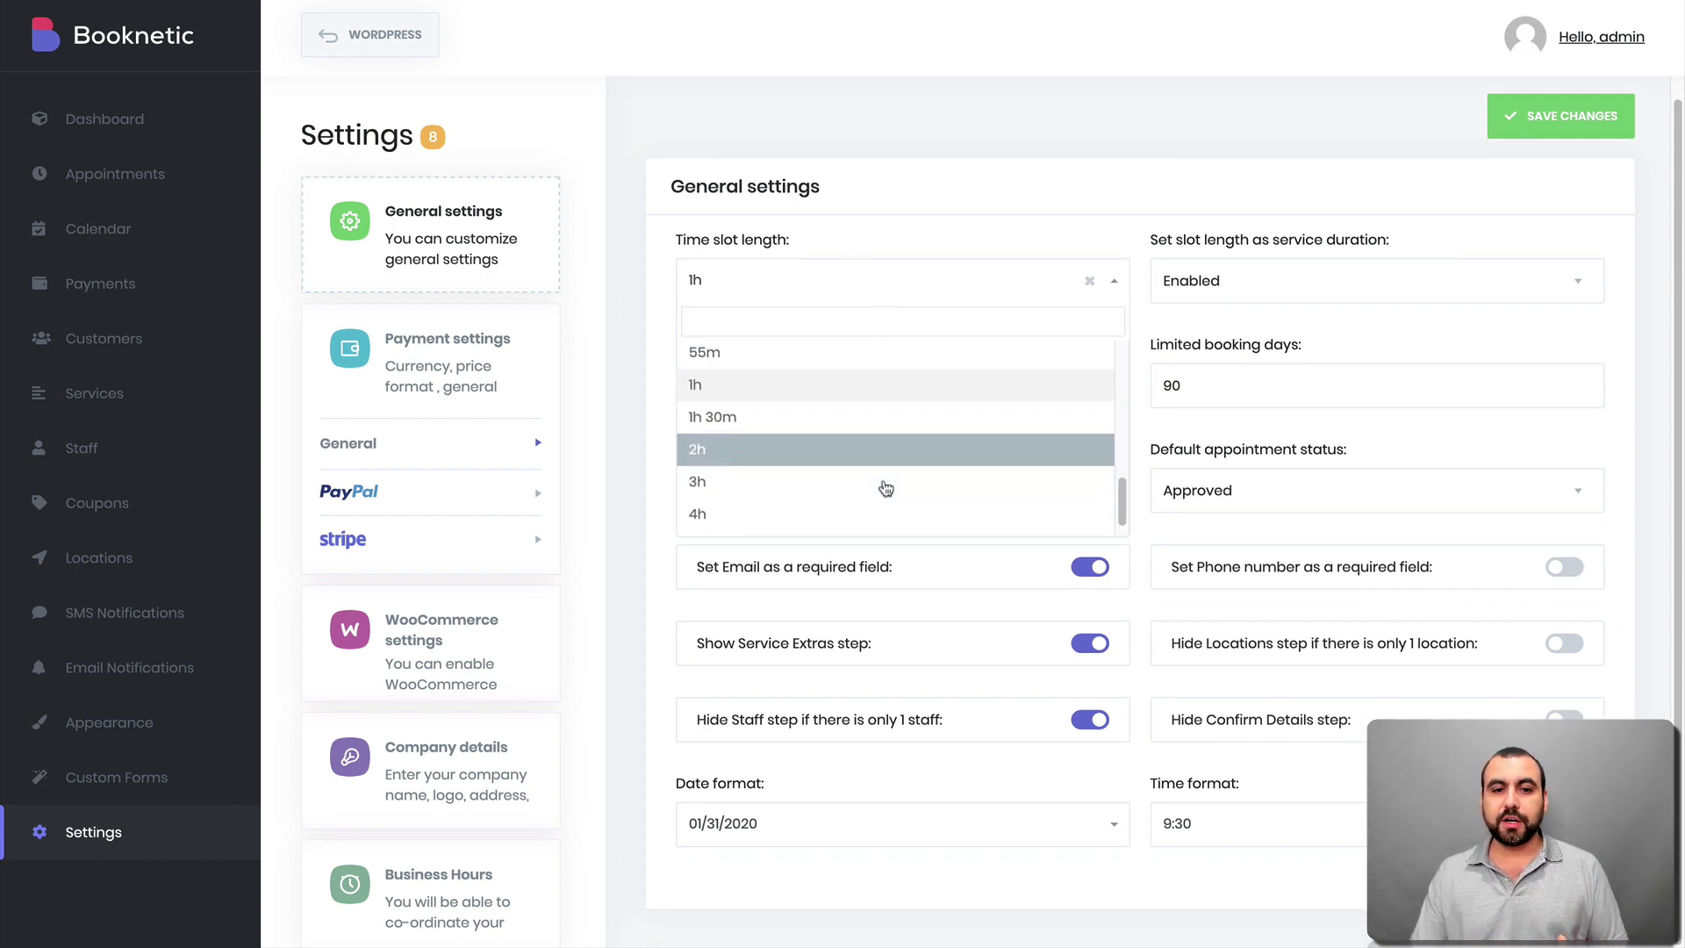
pyautogui.scroll(2, 877, 479)
pyautogui.click(1092, 165)
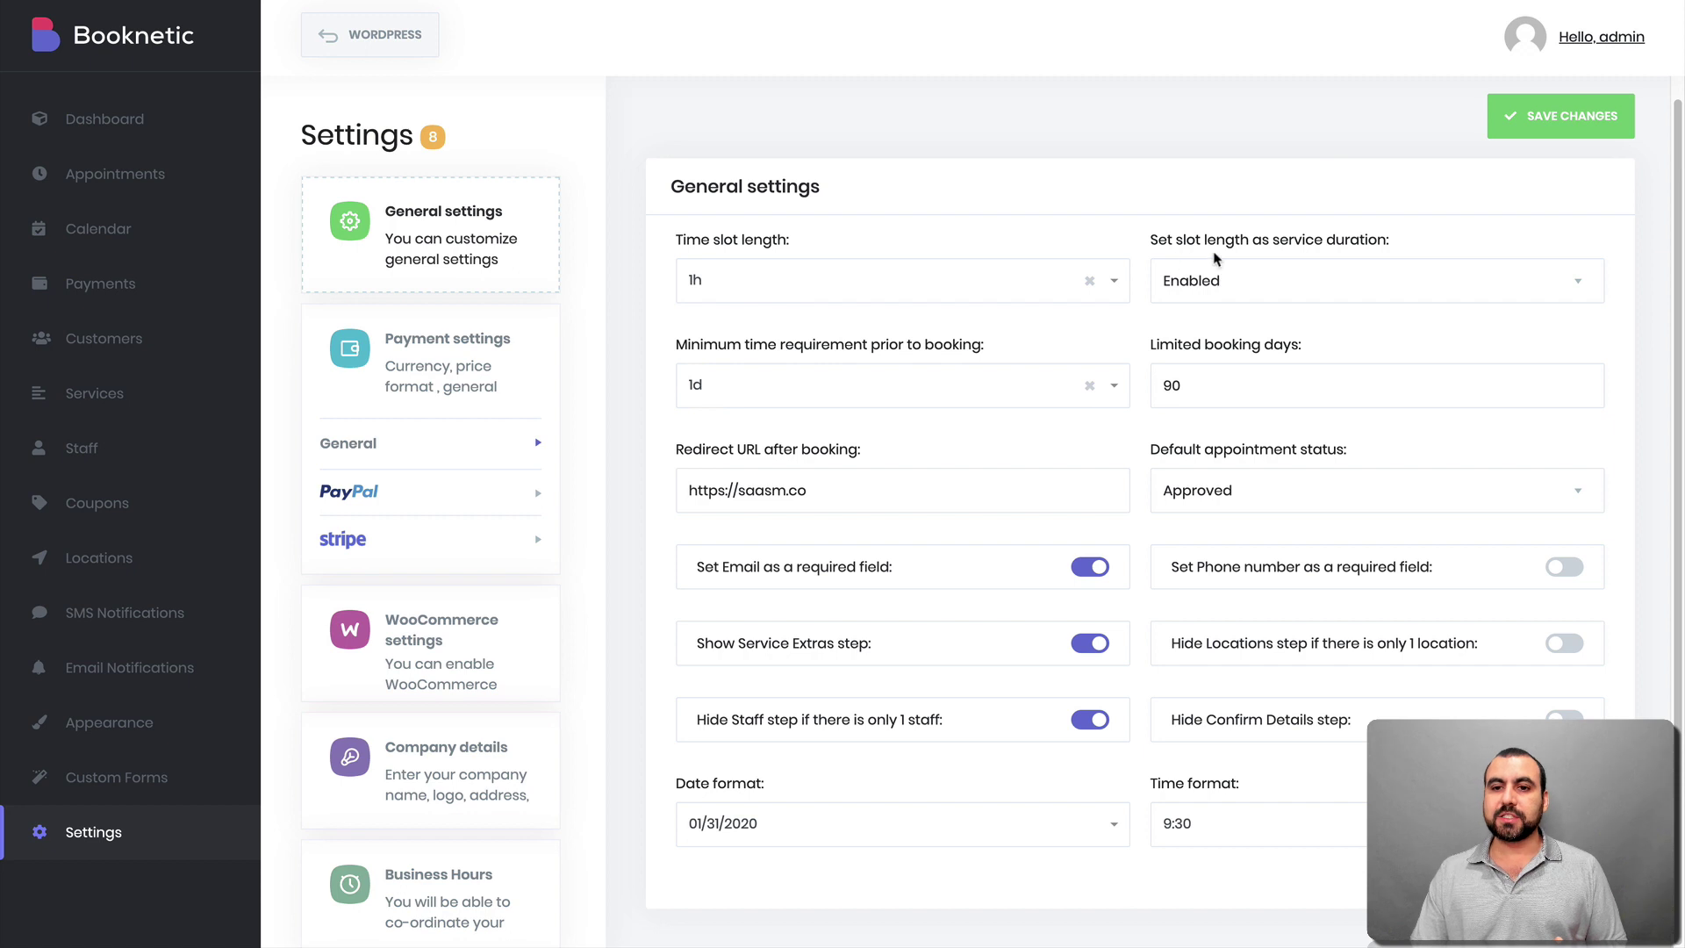
# - Review the options for using slot length as service duration and for minimum time prior to booking, keeping both selections
pyautogui.click(1336, 279)
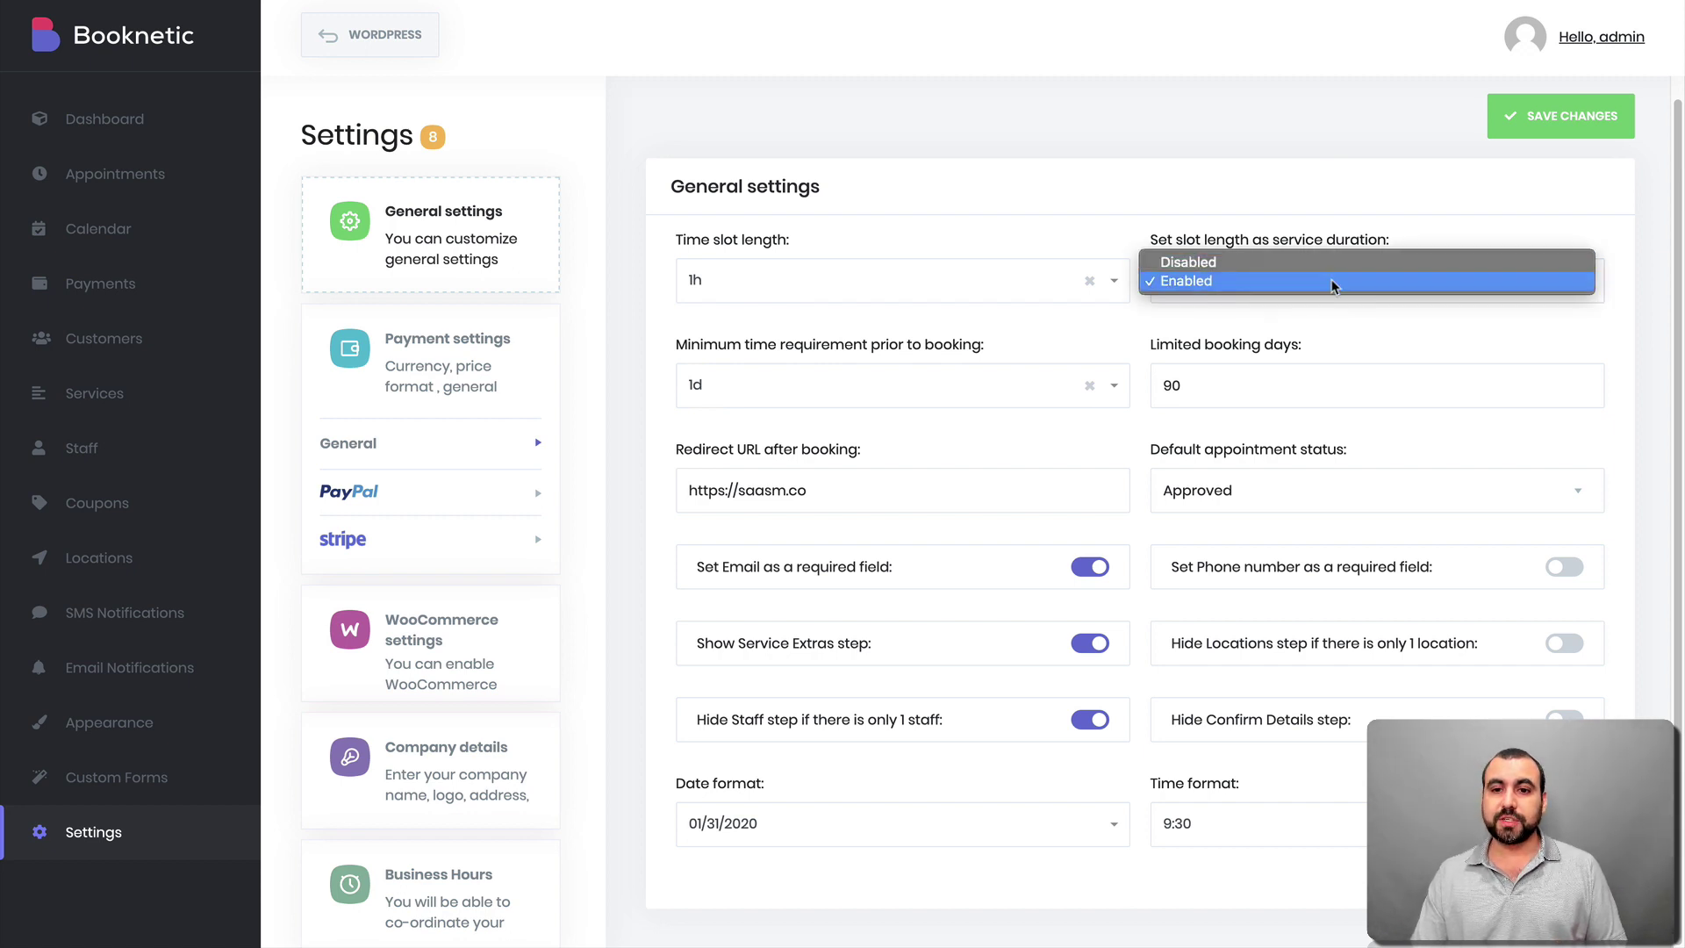
pyautogui.click(1335, 279)
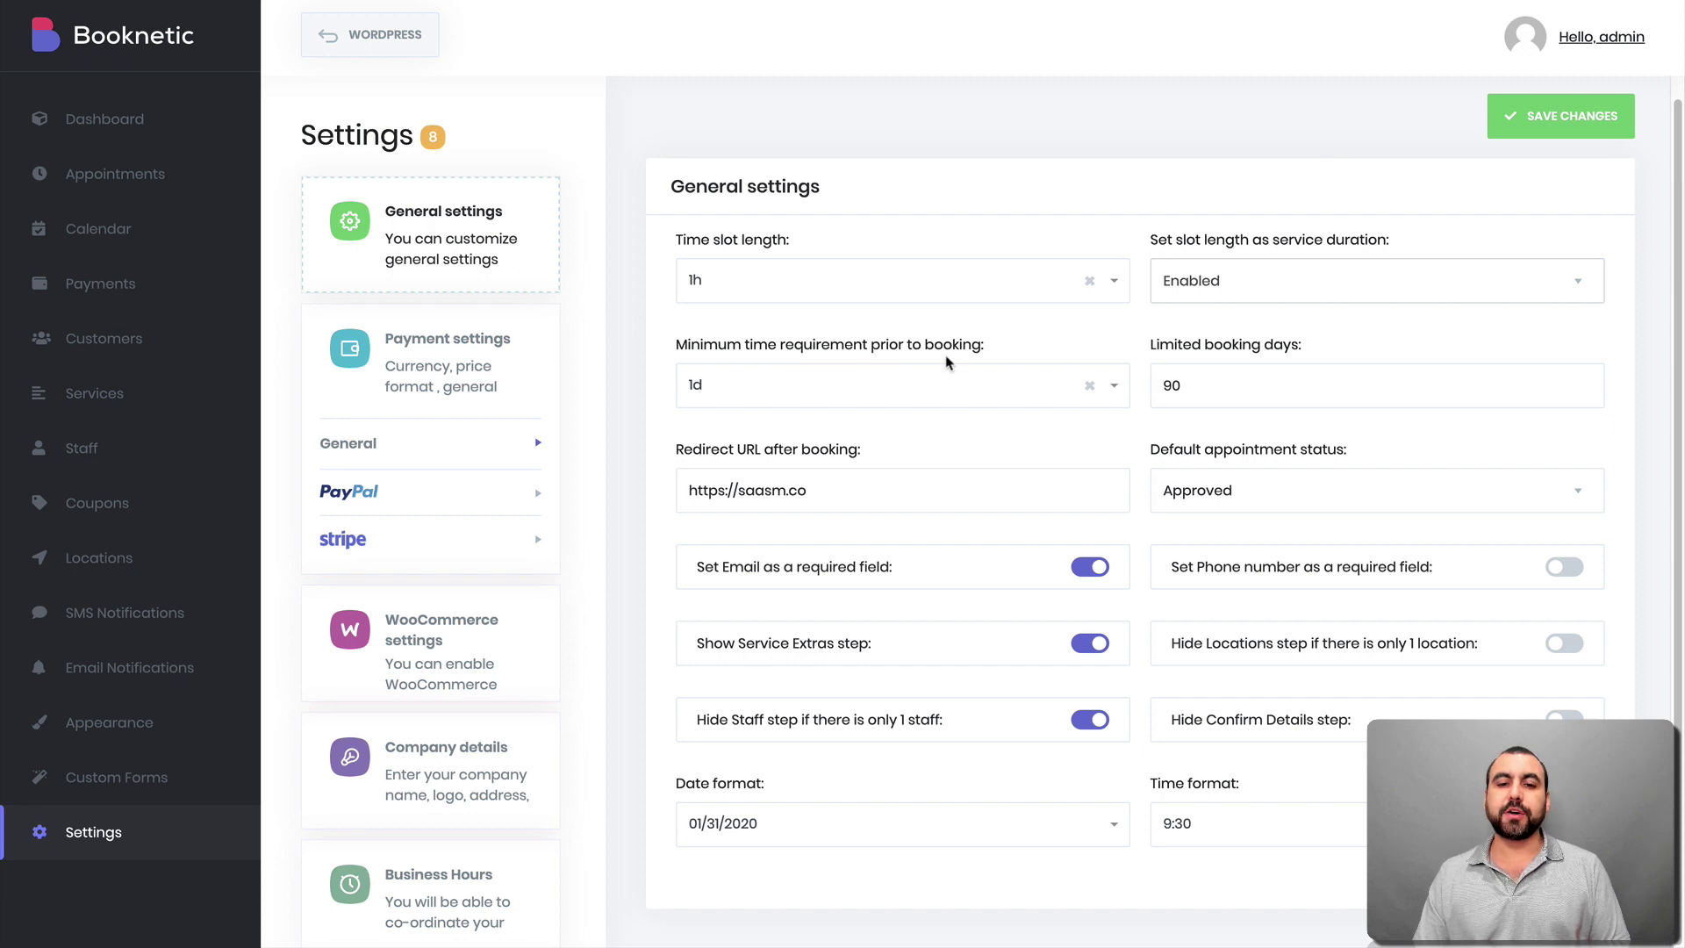
pyautogui.click(881, 392)
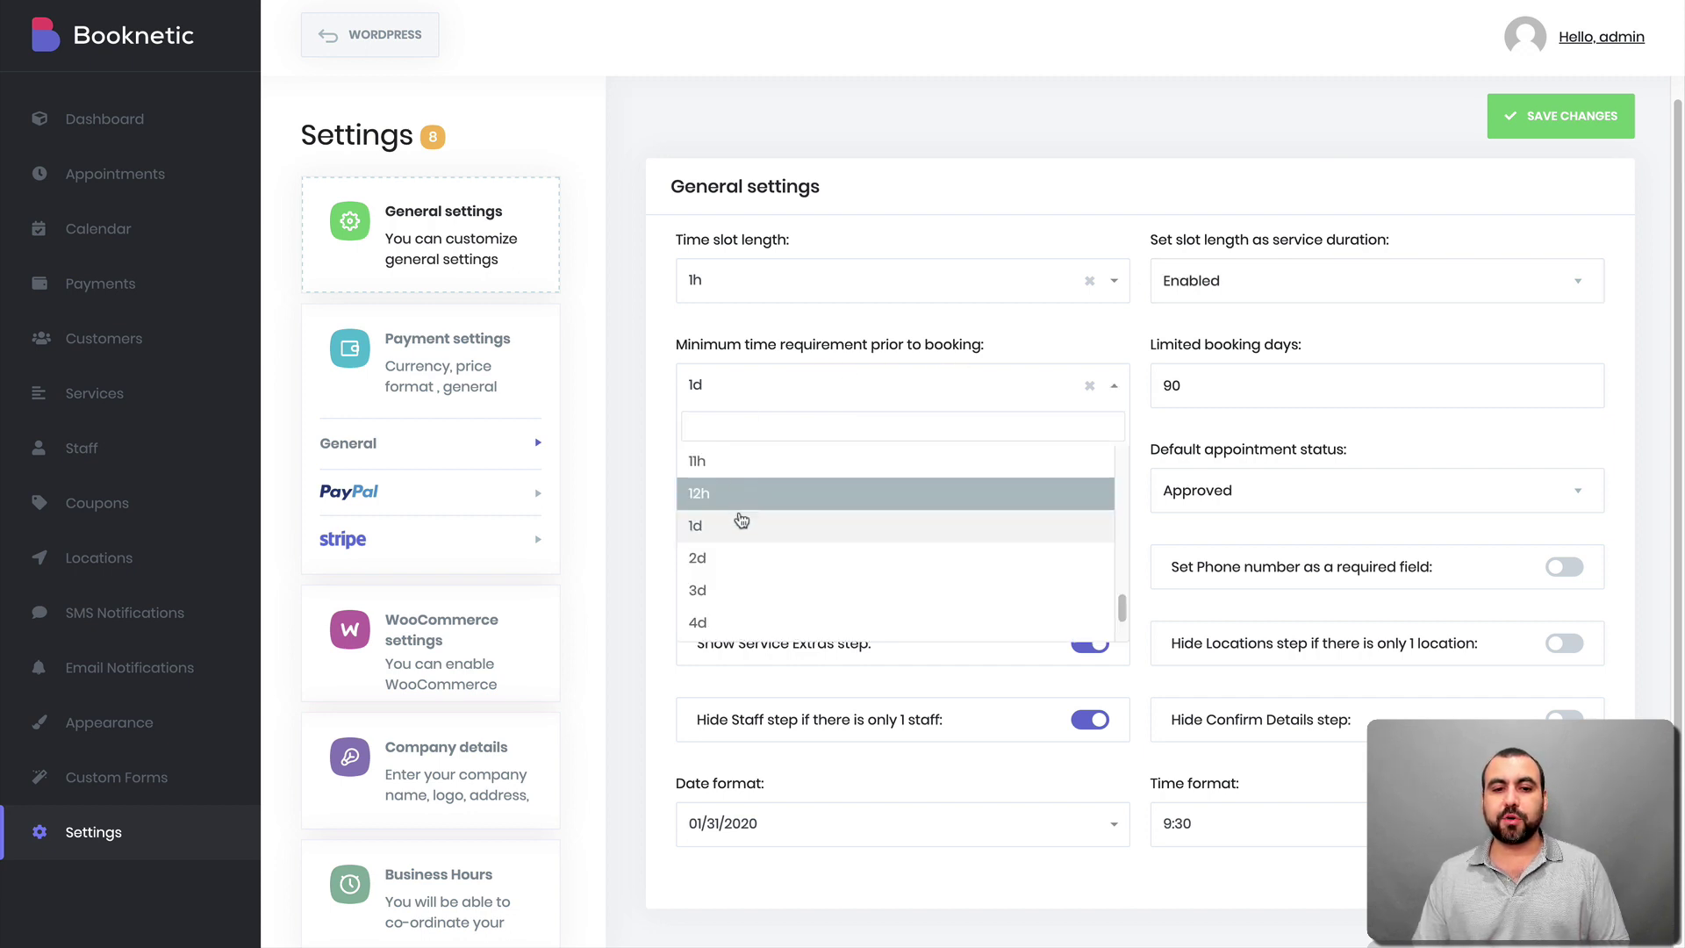
pyautogui.scroll(-1, 747, 562)
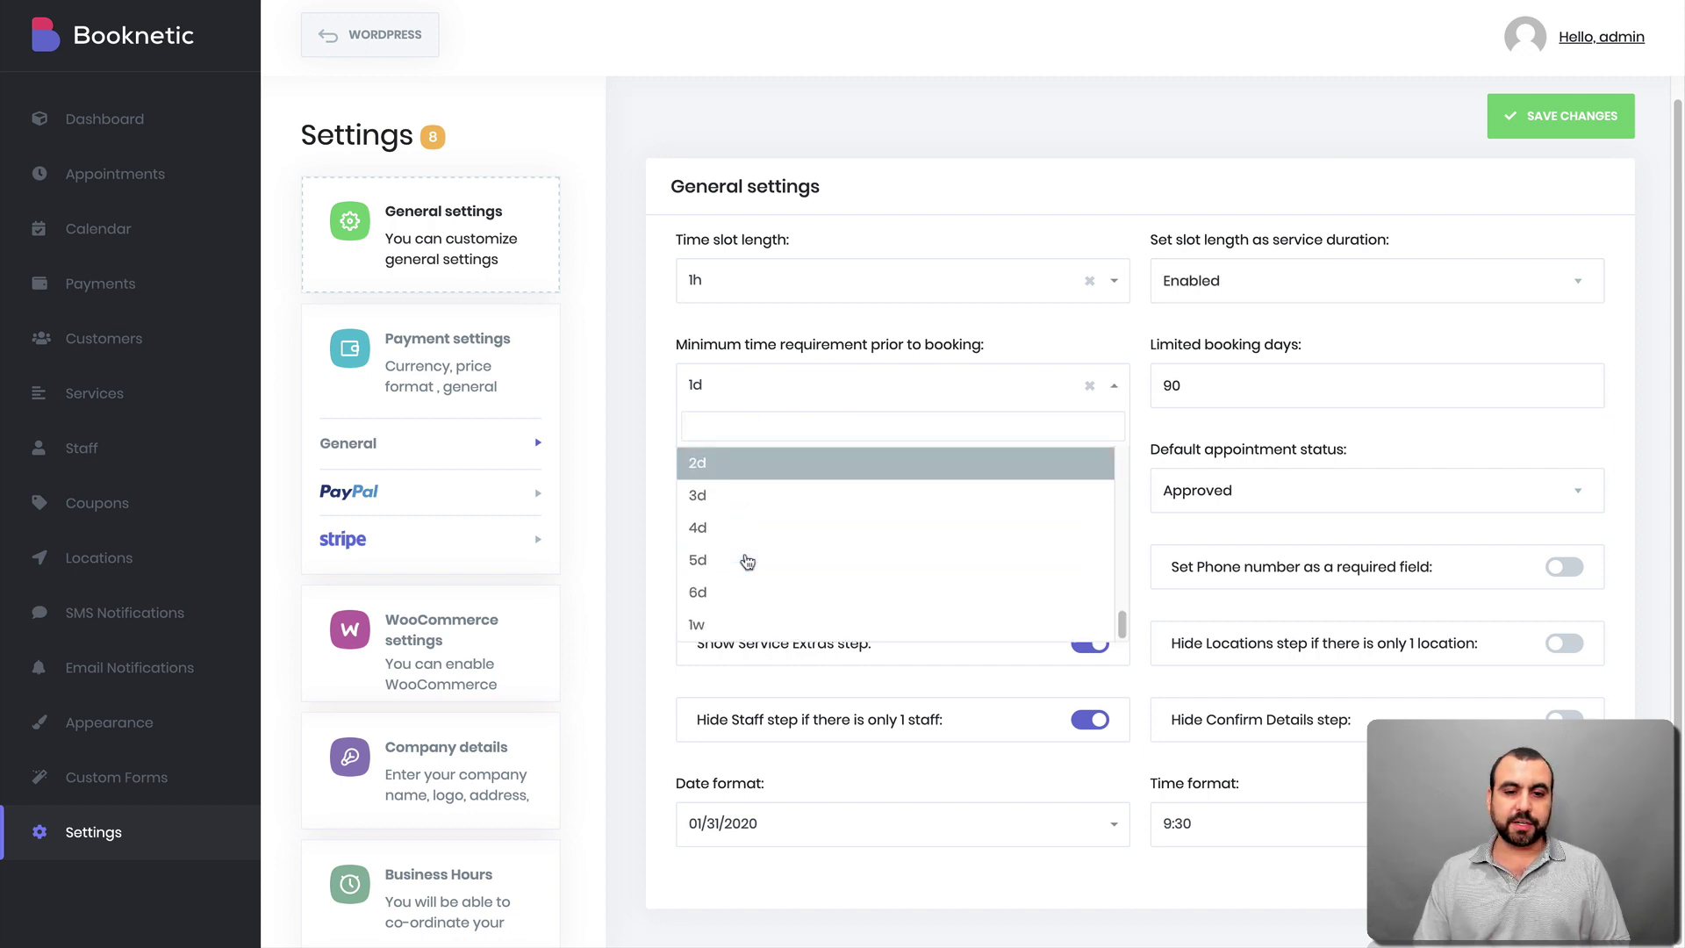
pyautogui.click(1034, 327)
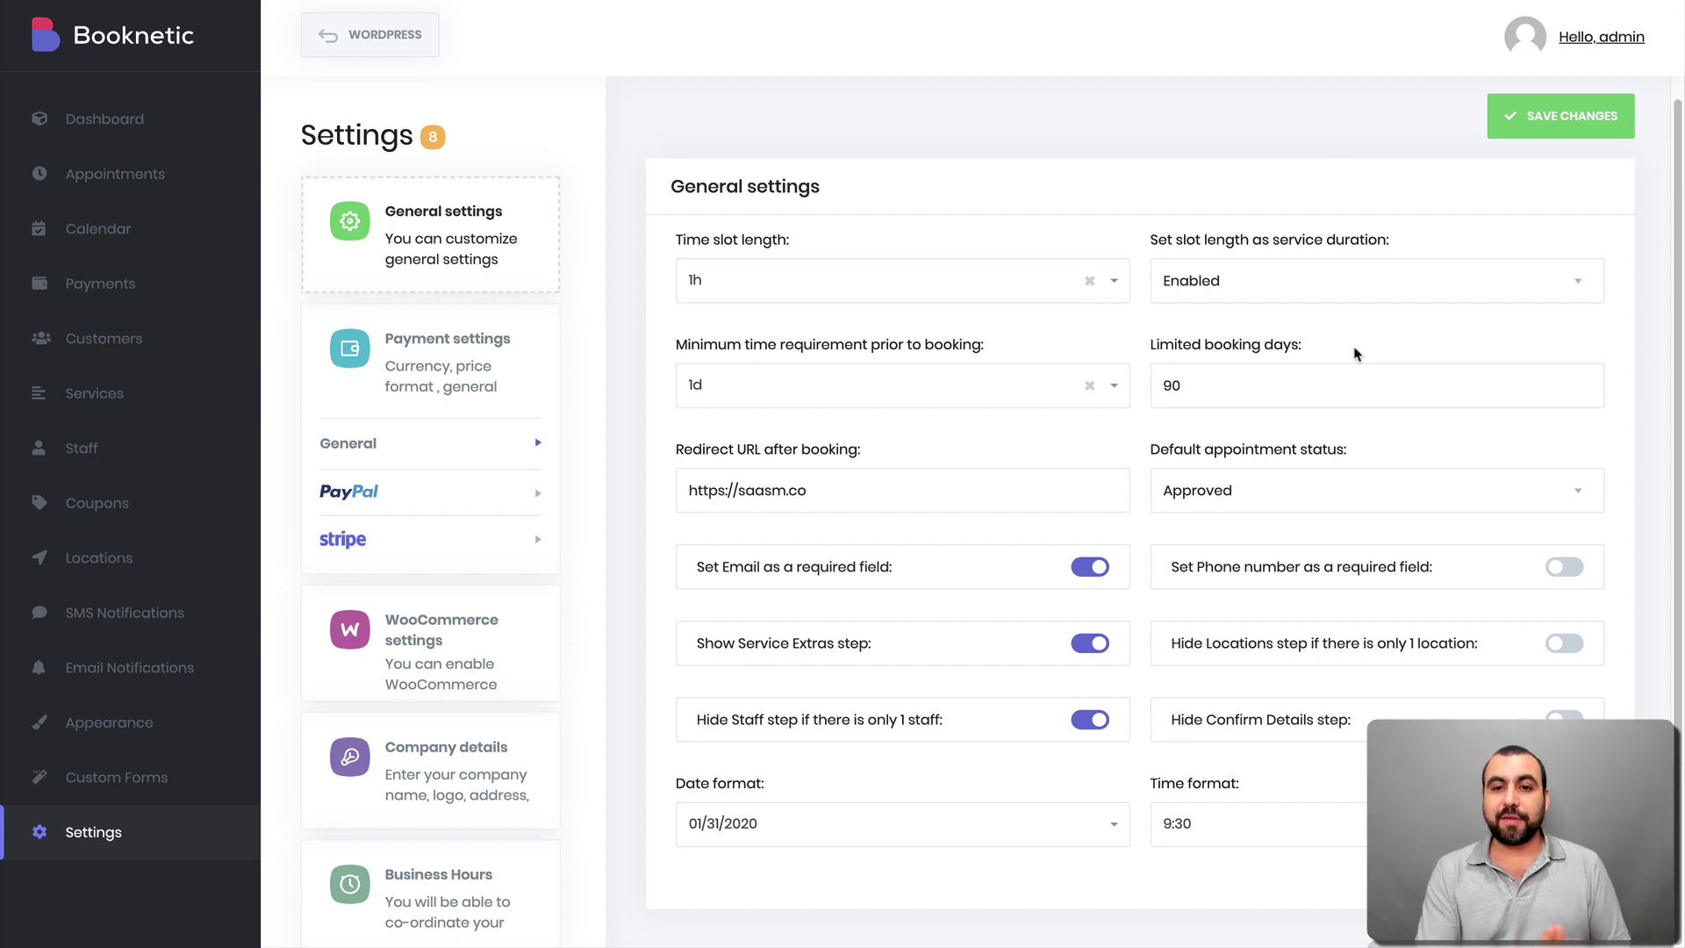
# - Set the limited booking days to 30
pyautogui.click(1281, 403)
pyautogui.moveTo(1262, 396); pyautogui.dragTo(1154, 392)
pyautogui.write('30')
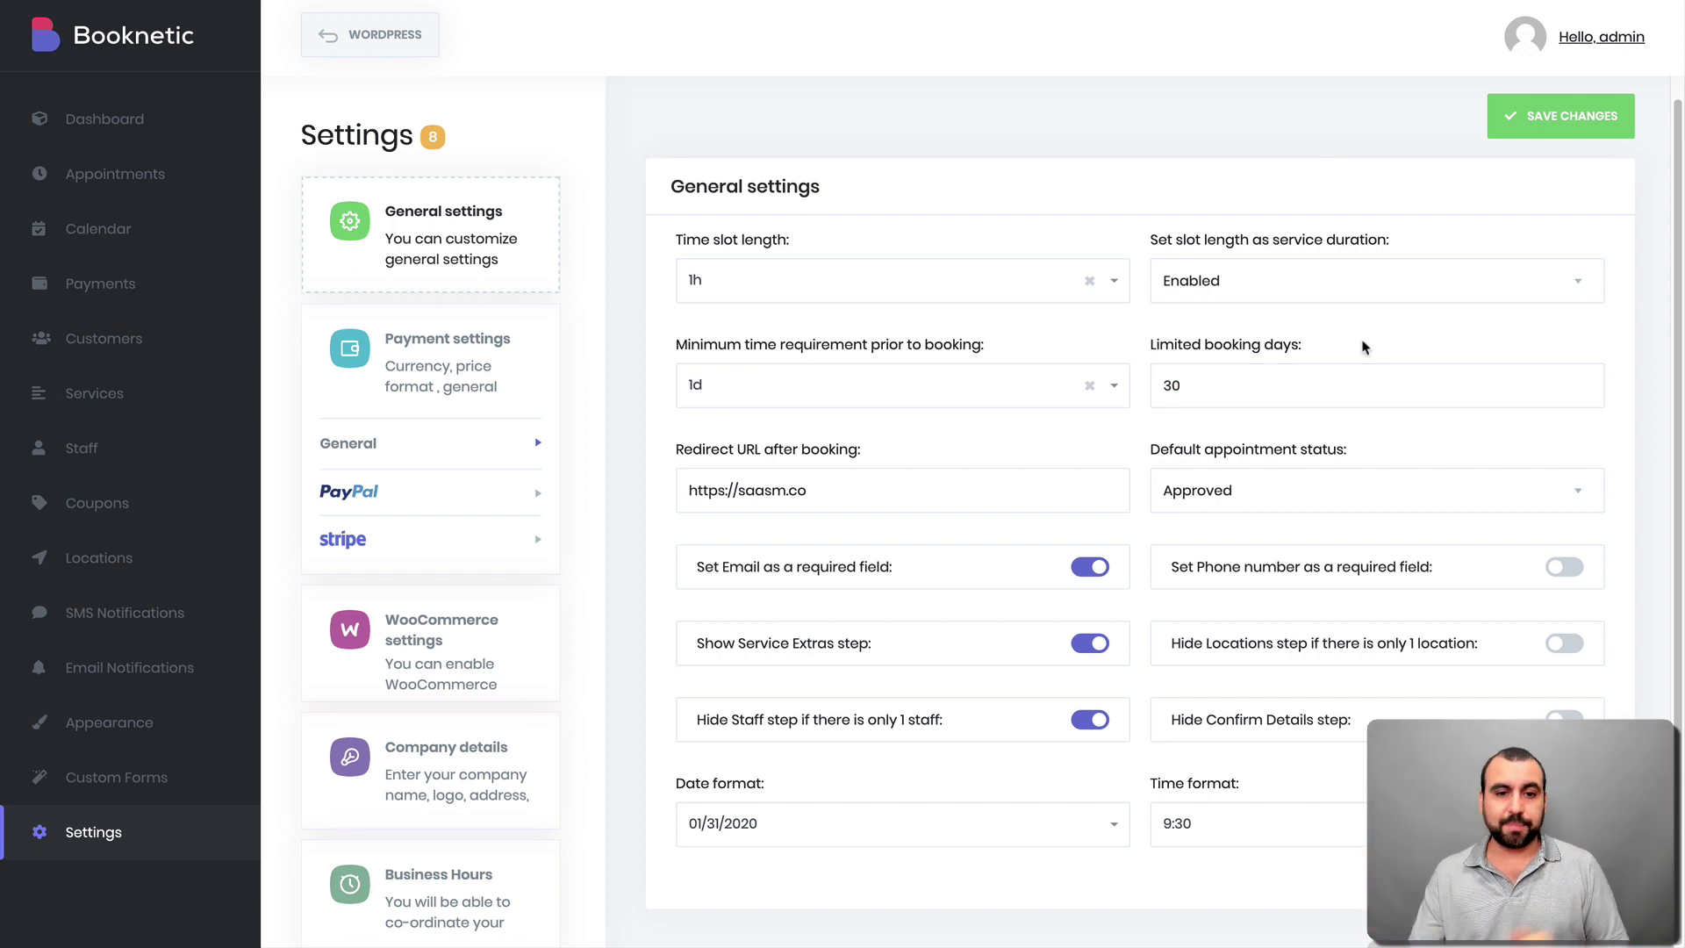
# - Review the redirect URL after booking and the default appointment status options, keeping the status as Approved
pyautogui.moveTo(722, 450); pyautogui.dragTo(820, 449)
pyautogui.click(927, 507)
pyautogui.moveTo(895, 496); pyautogui.dragTo(677, 501)
pyautogui.press('Left')
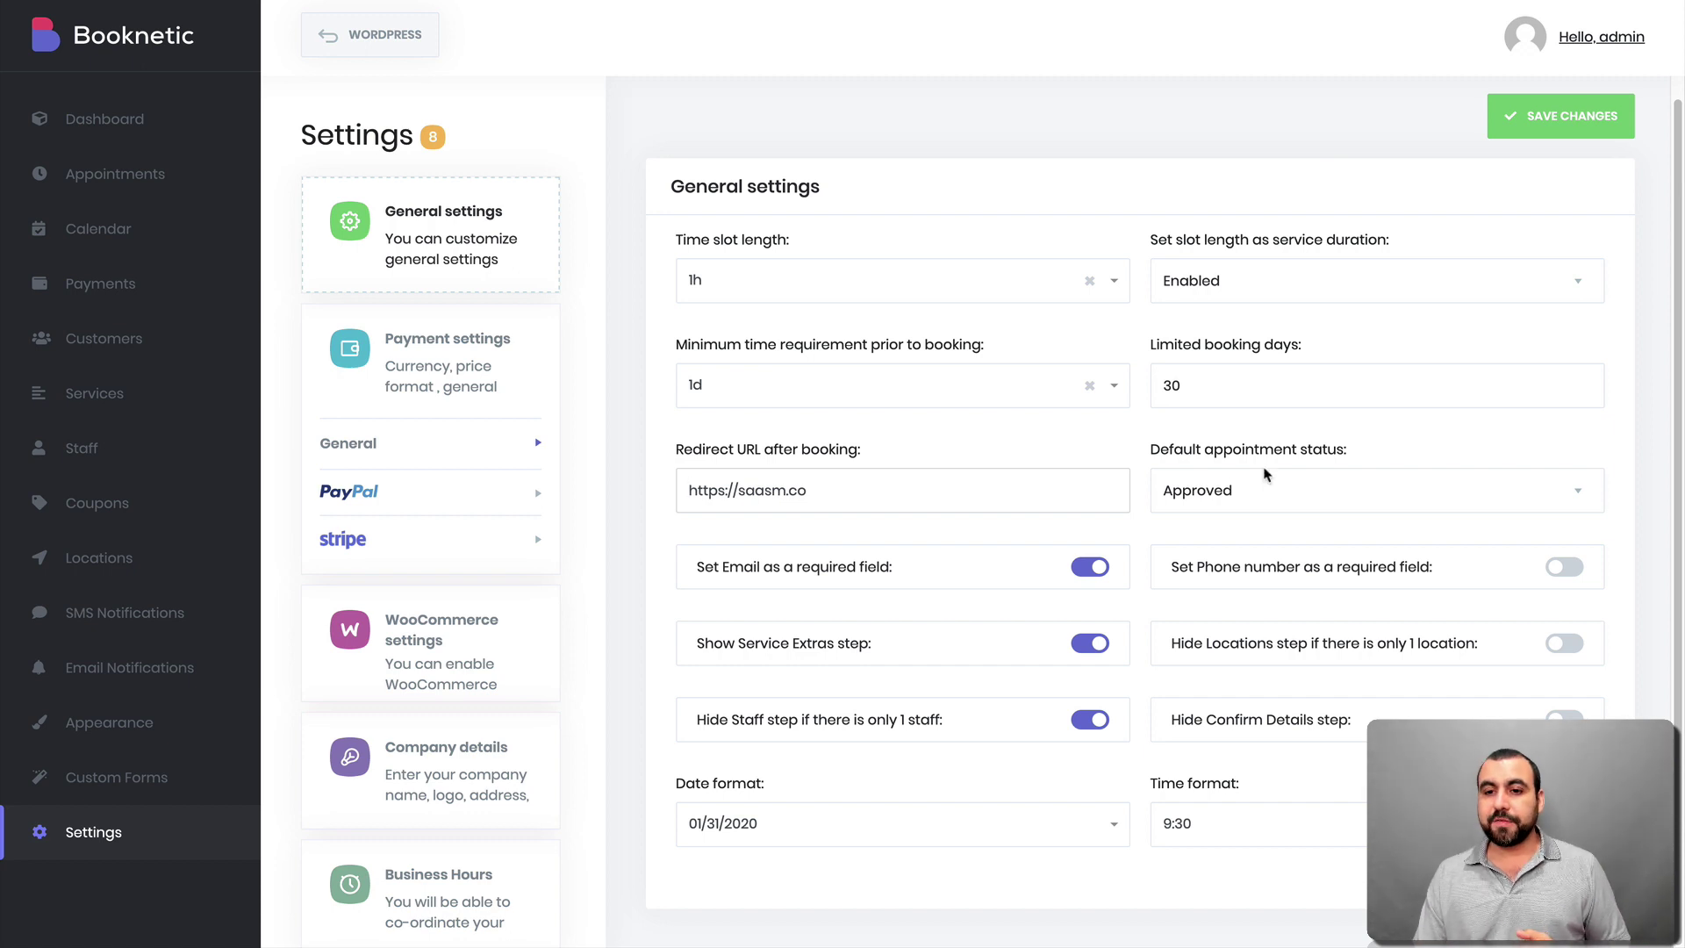
pyautogui.click(1252, 497)
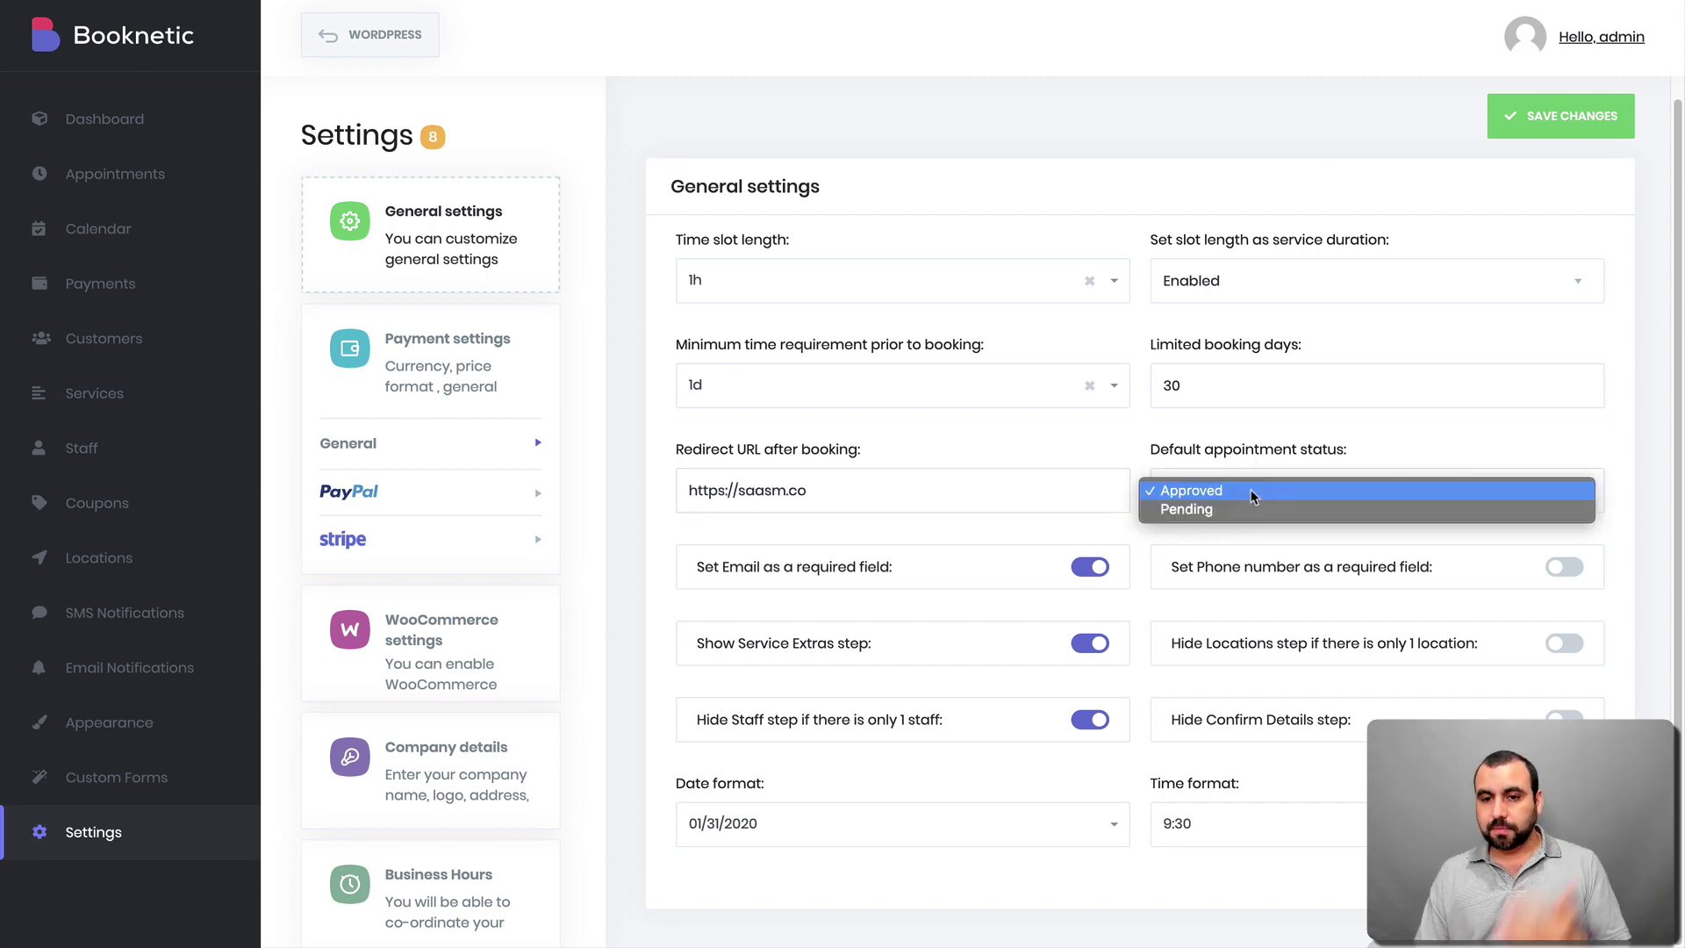
pyautogui.click(1398, 433)
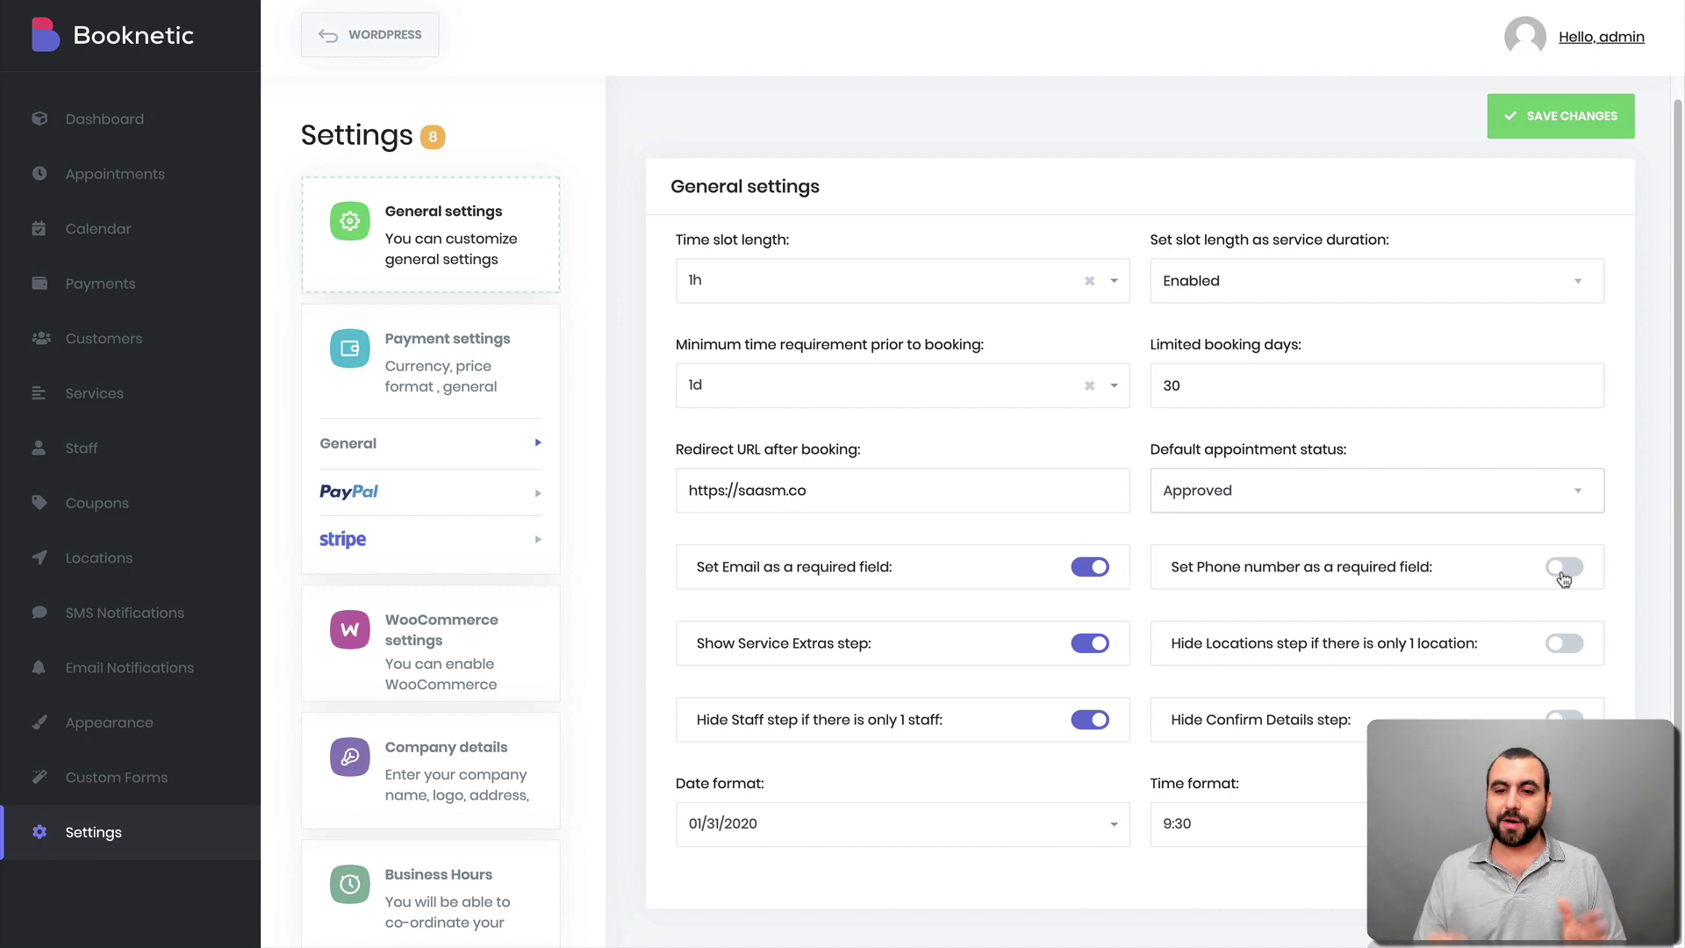
# - Enable hiding the Locations step for one location and disable hiding the Staff step for one staff, keeping the Service Extras step shown
pyautogui.click(1090, 656)
pyautogui.click(1091, 656)
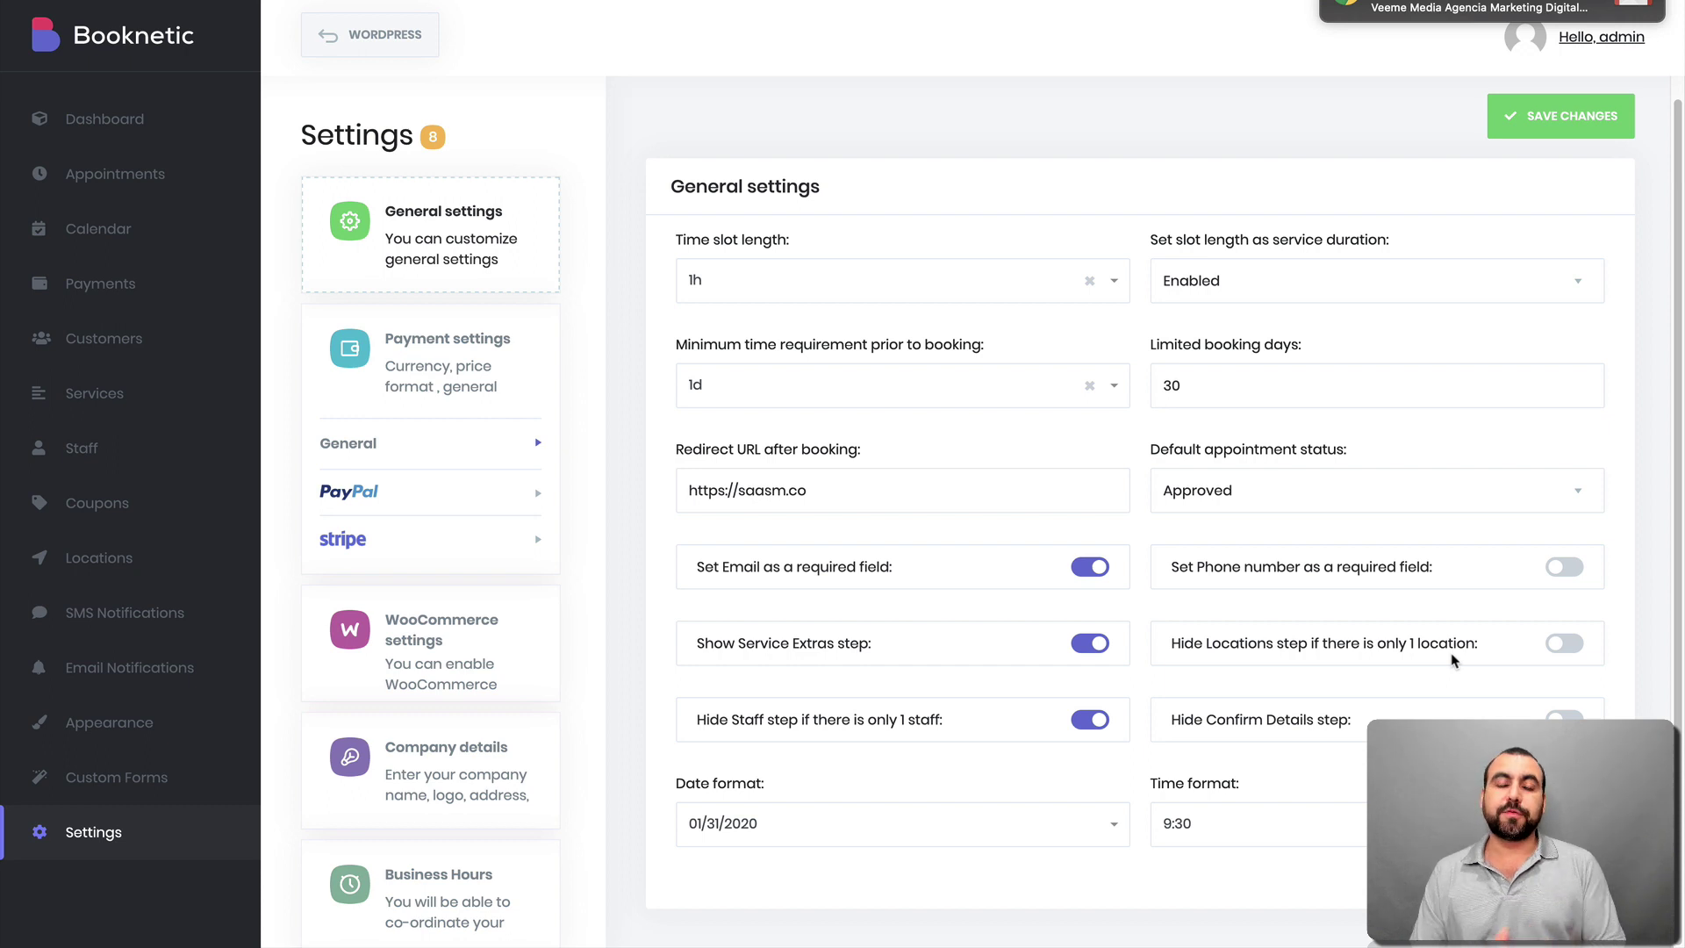
pyautogui.click(1555, 646)
pyautogui.click(1089, 644)
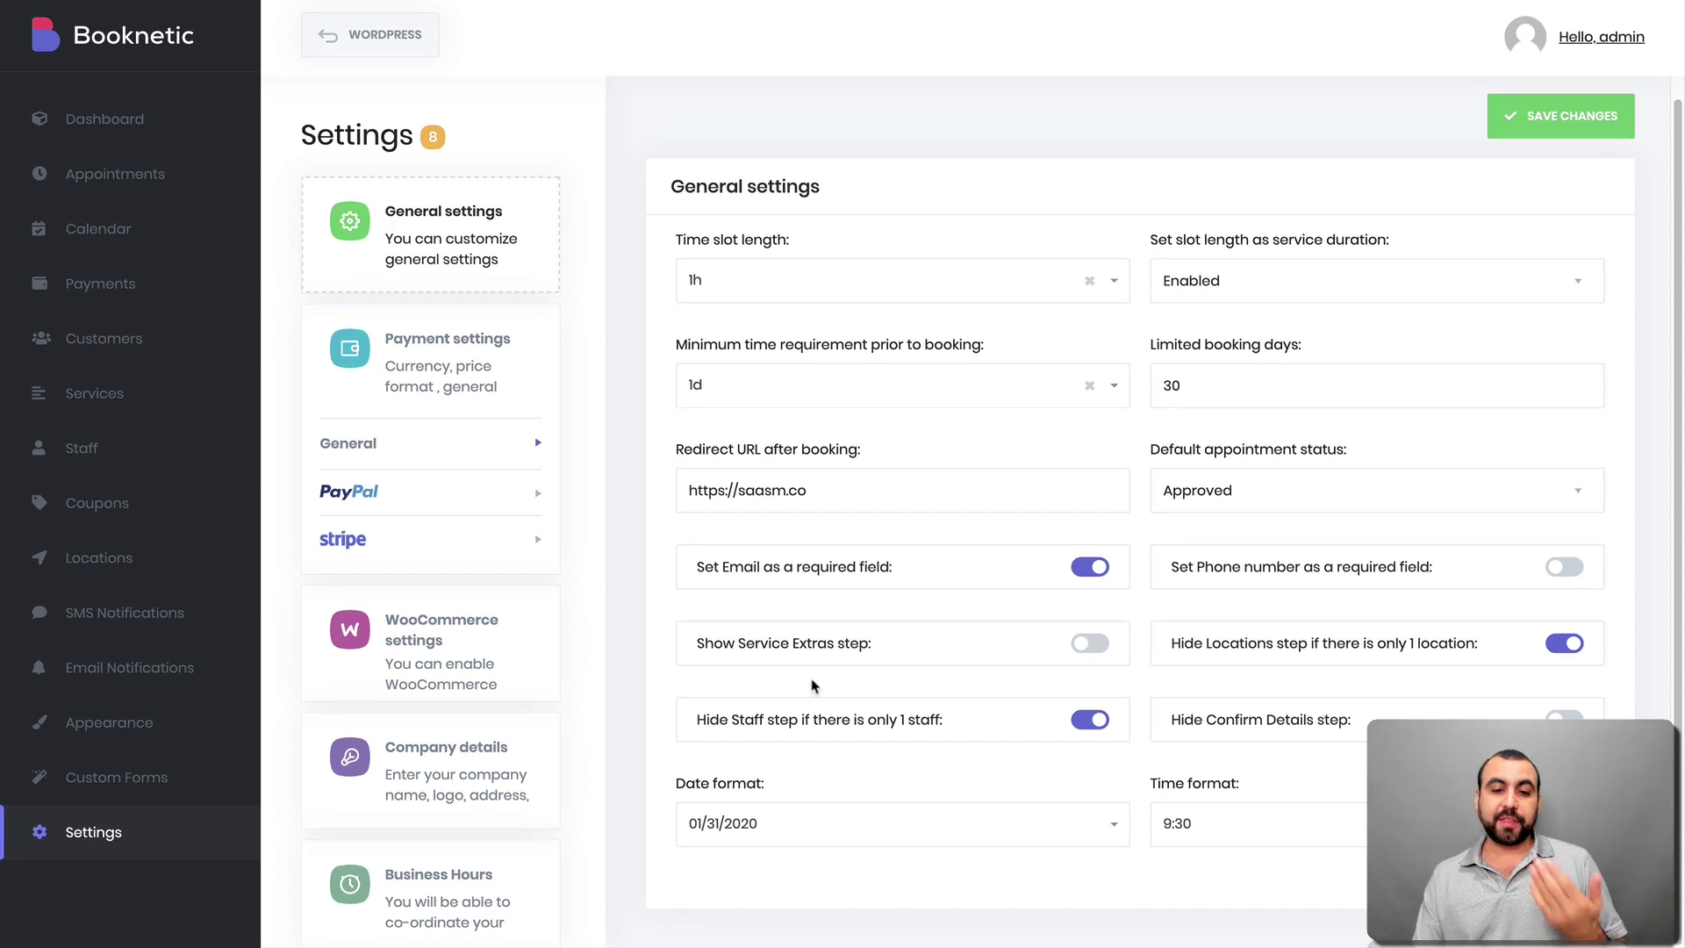
pyautogui.click(1088, 646)
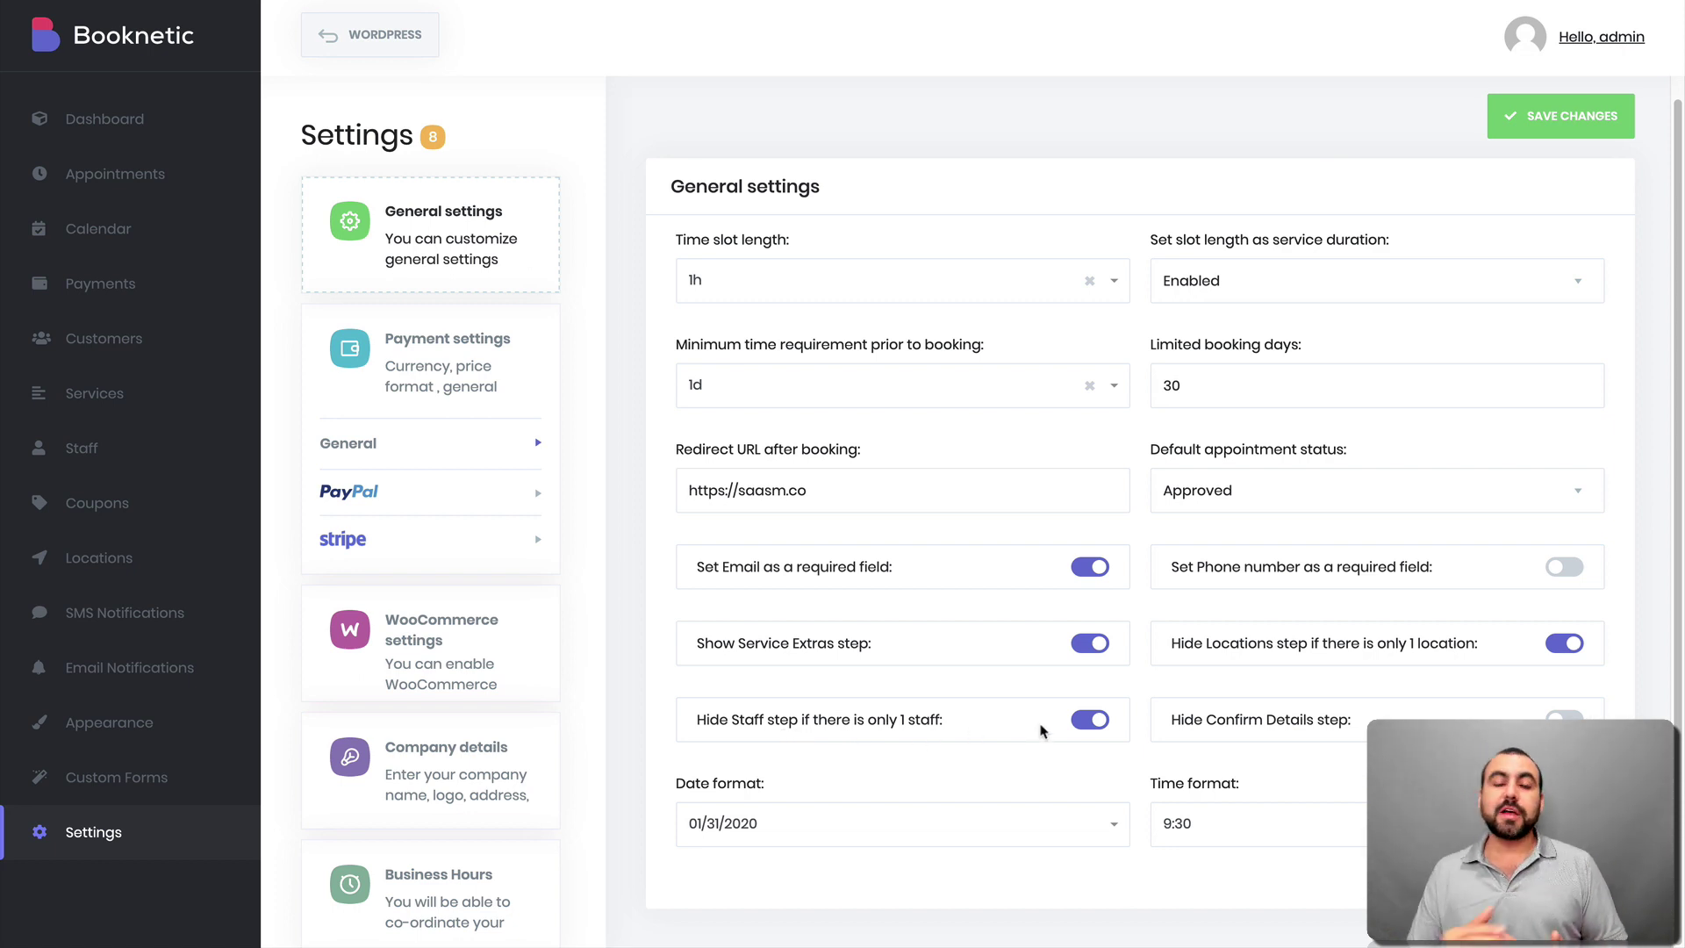
pyautogui.click(1089, 723)
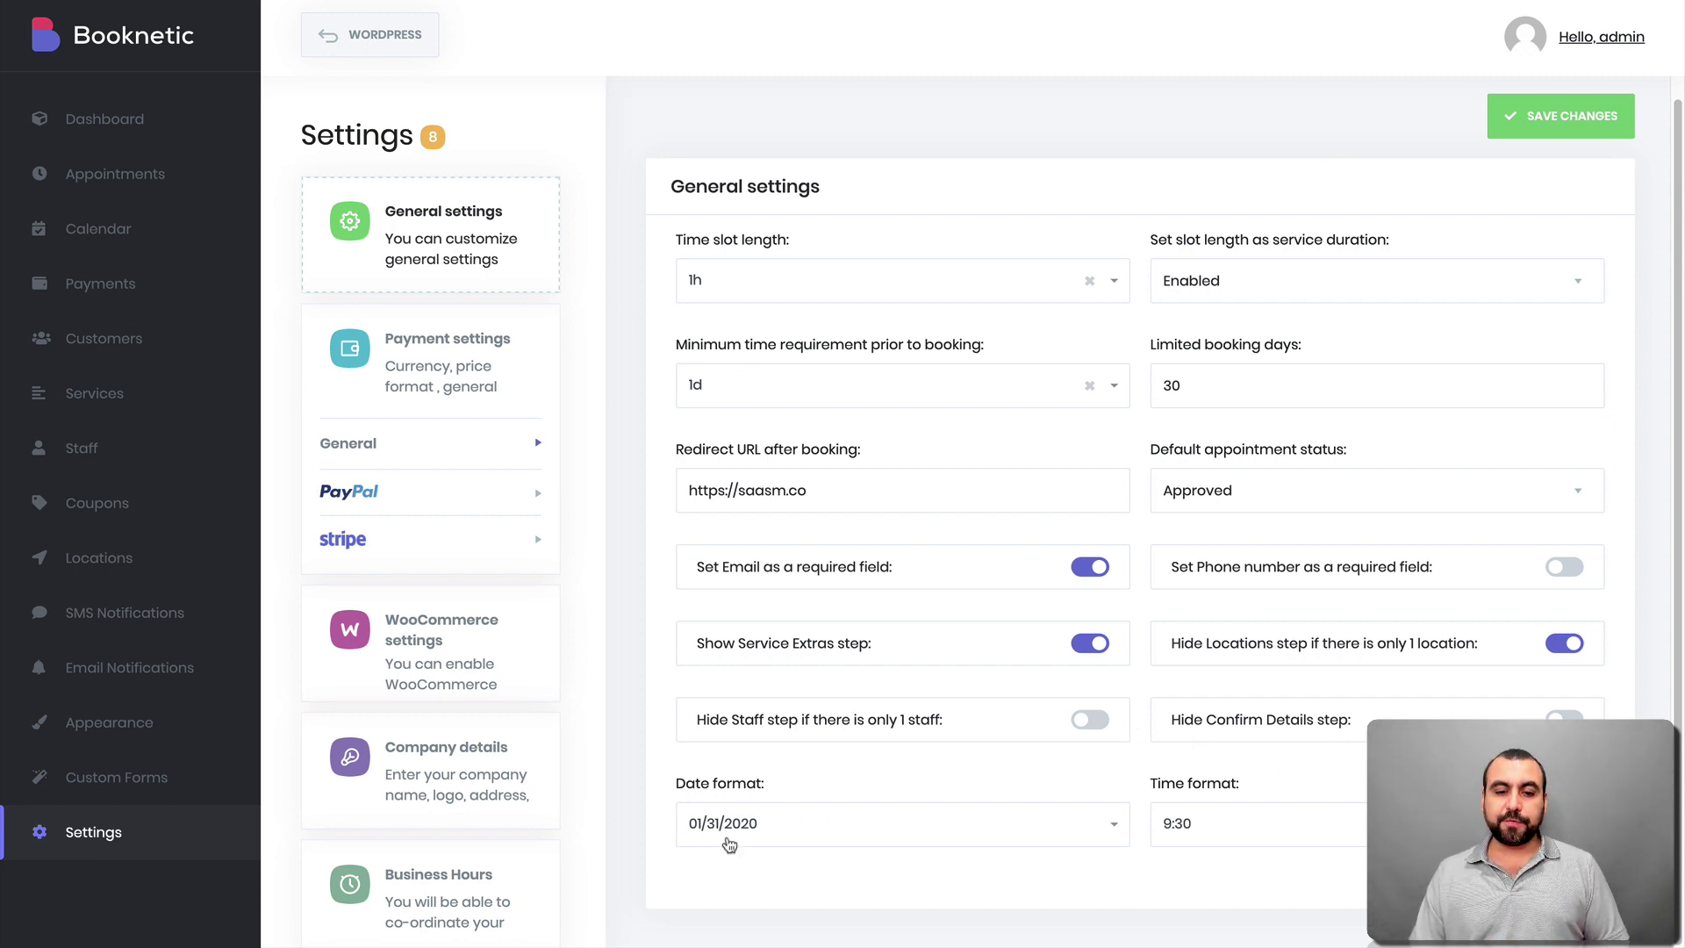
# - Review the available date format and time format options without changing either selection
pyautogui.click(836, 846)
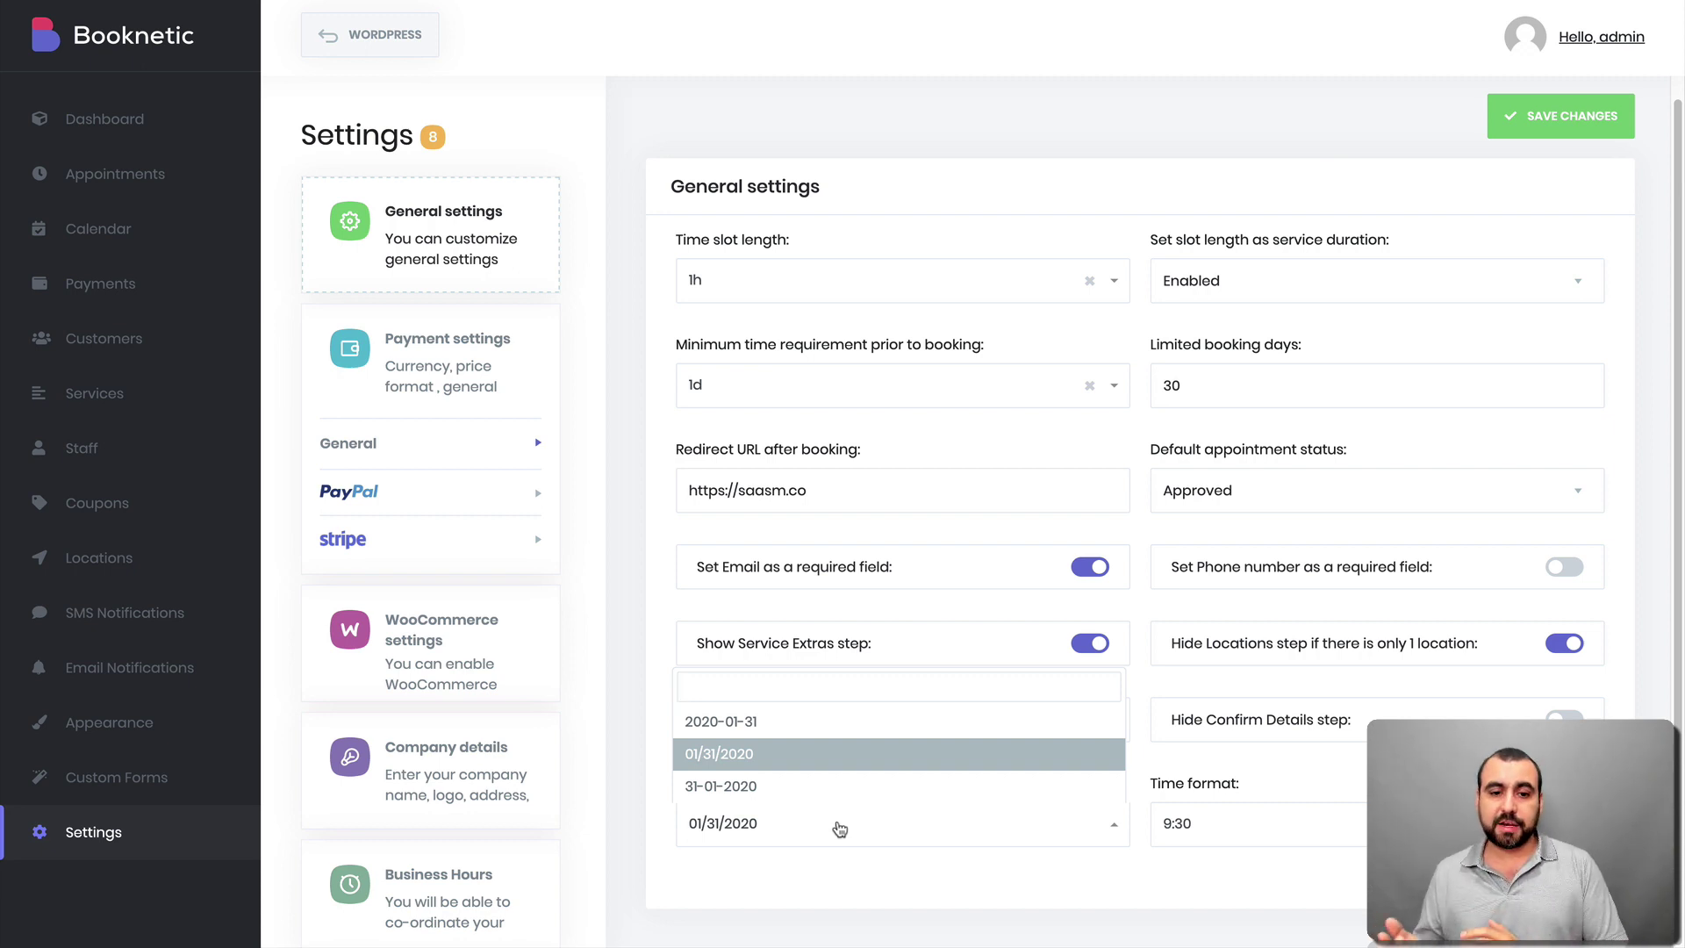
pyautogui.click(990, 871)
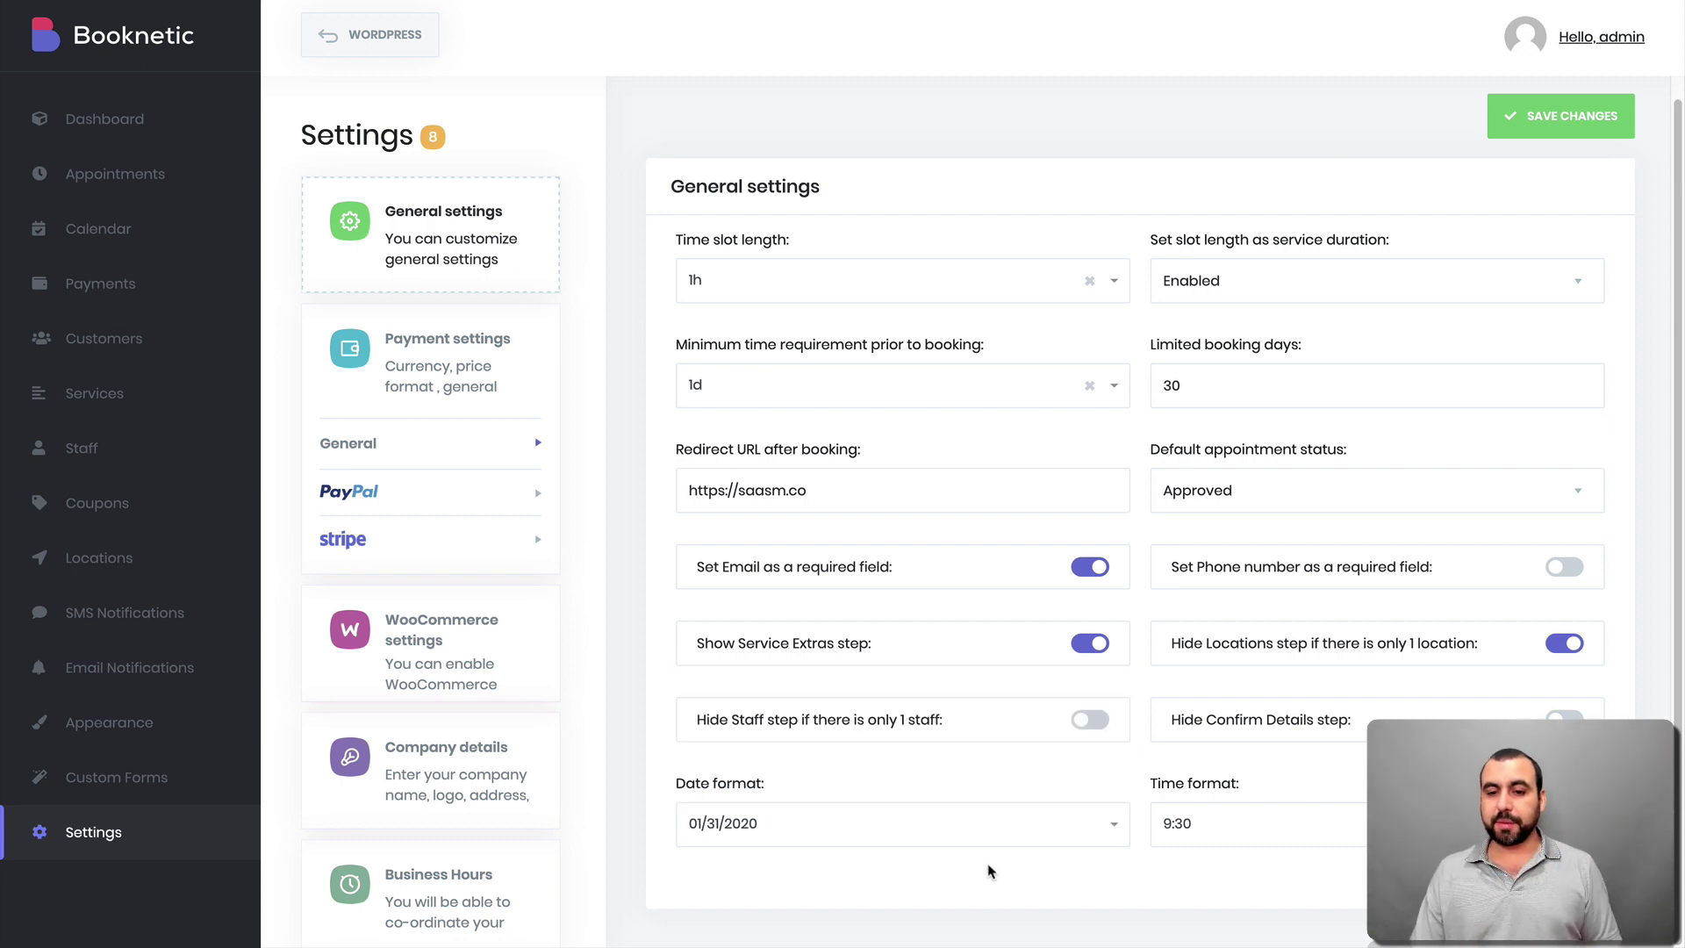
pyautogui.click(1198, 829)
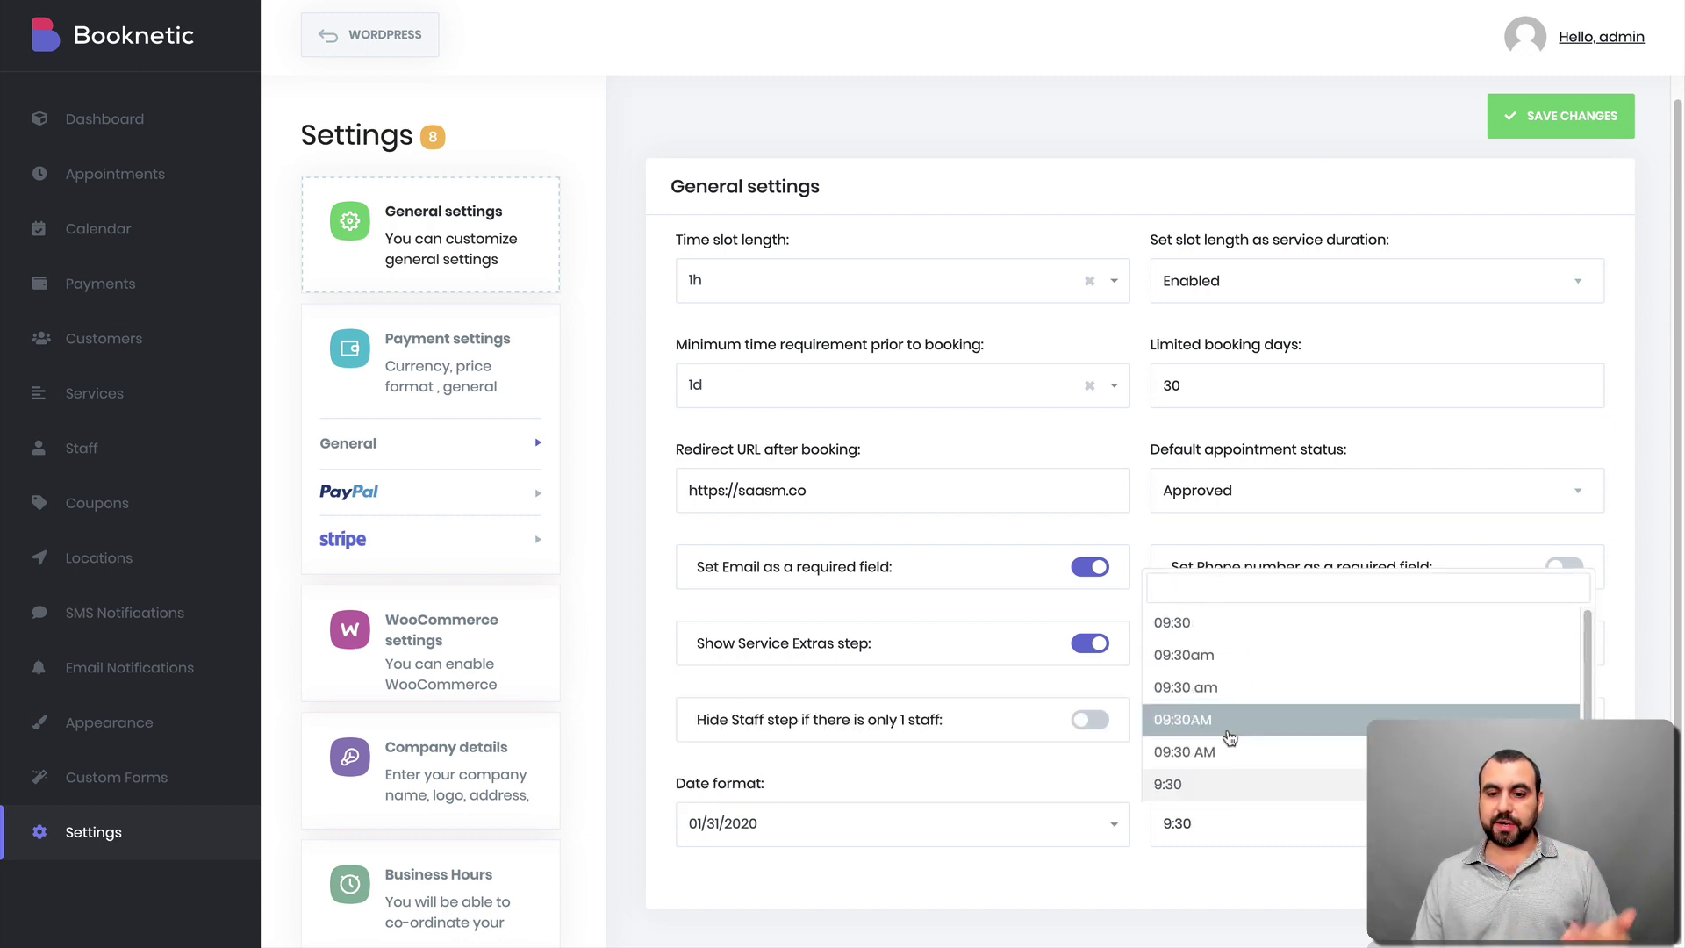
pyautogui.scroll(-2, 1228, 753)
pyautogui.scroll(1, 1229, 755)
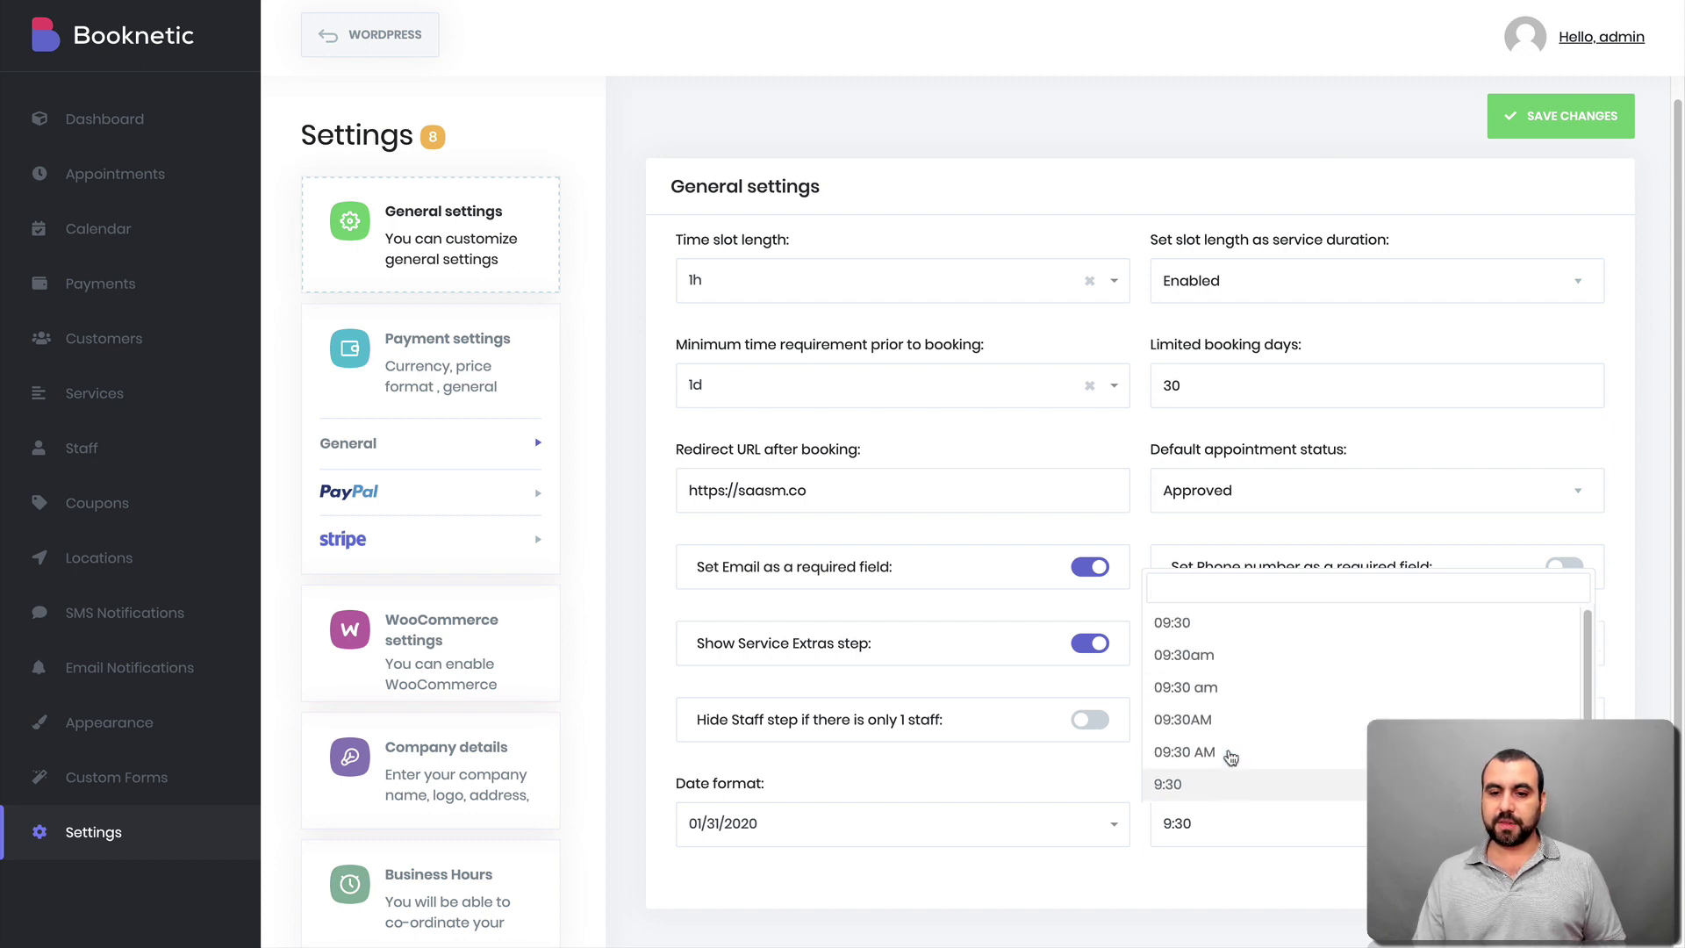
pyautogui.click(1191, 841)
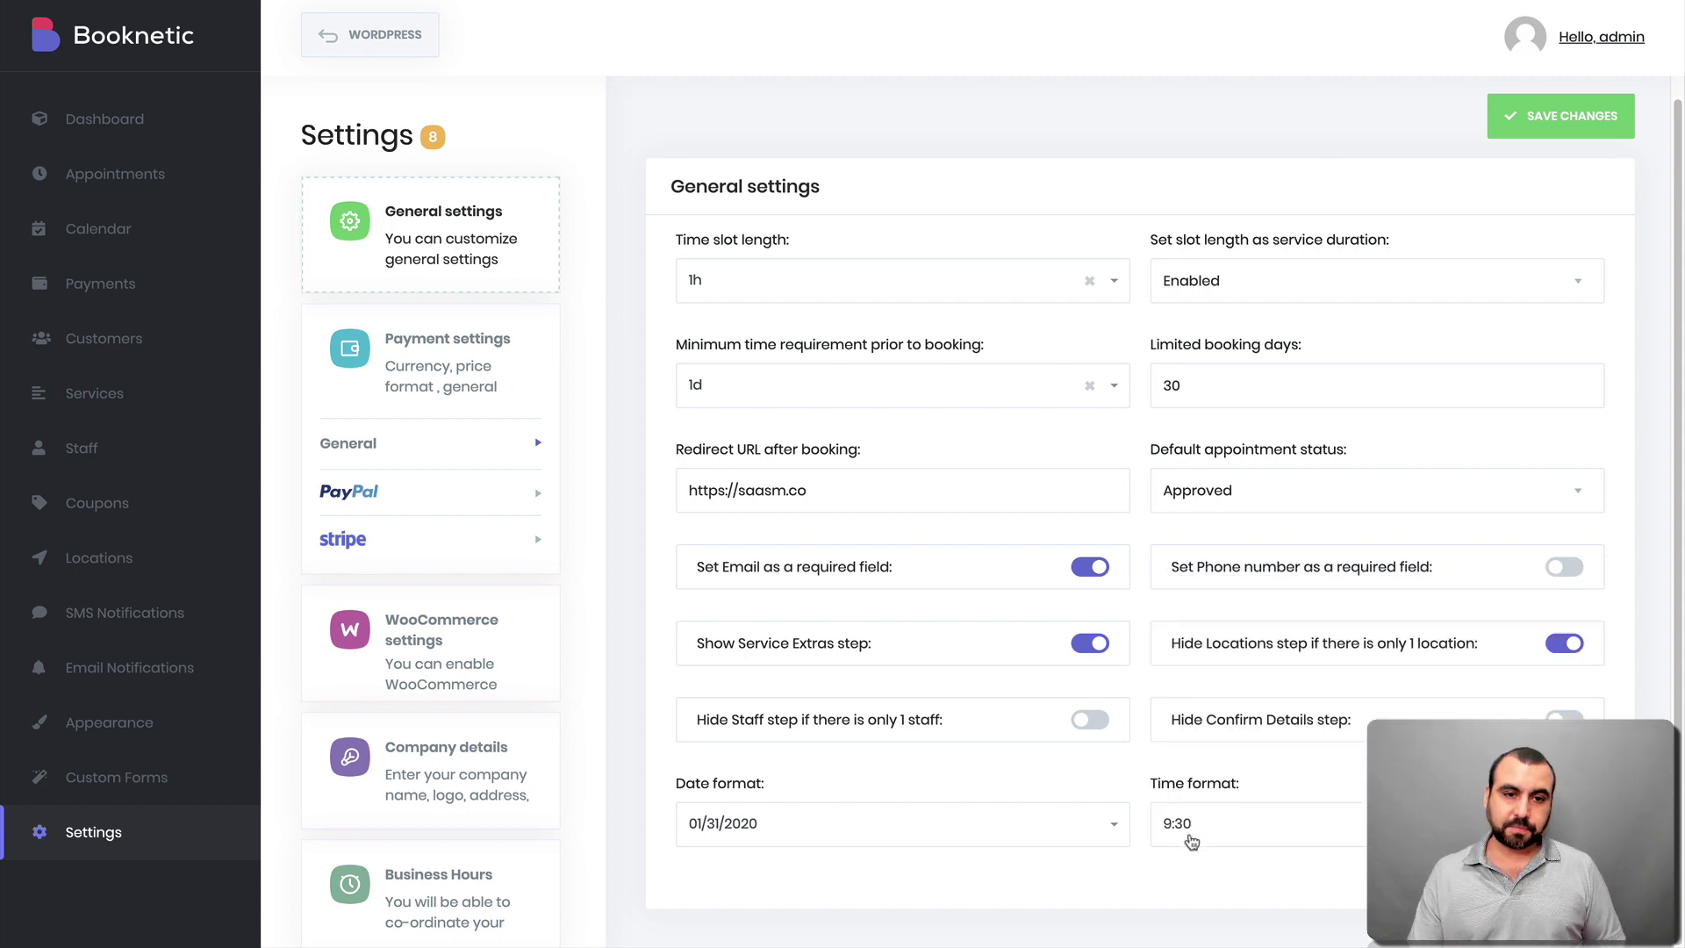
# - Open the Payment settings and review the currency list and the option for customers to pay the full amount
pyautogui.click(433, 351)
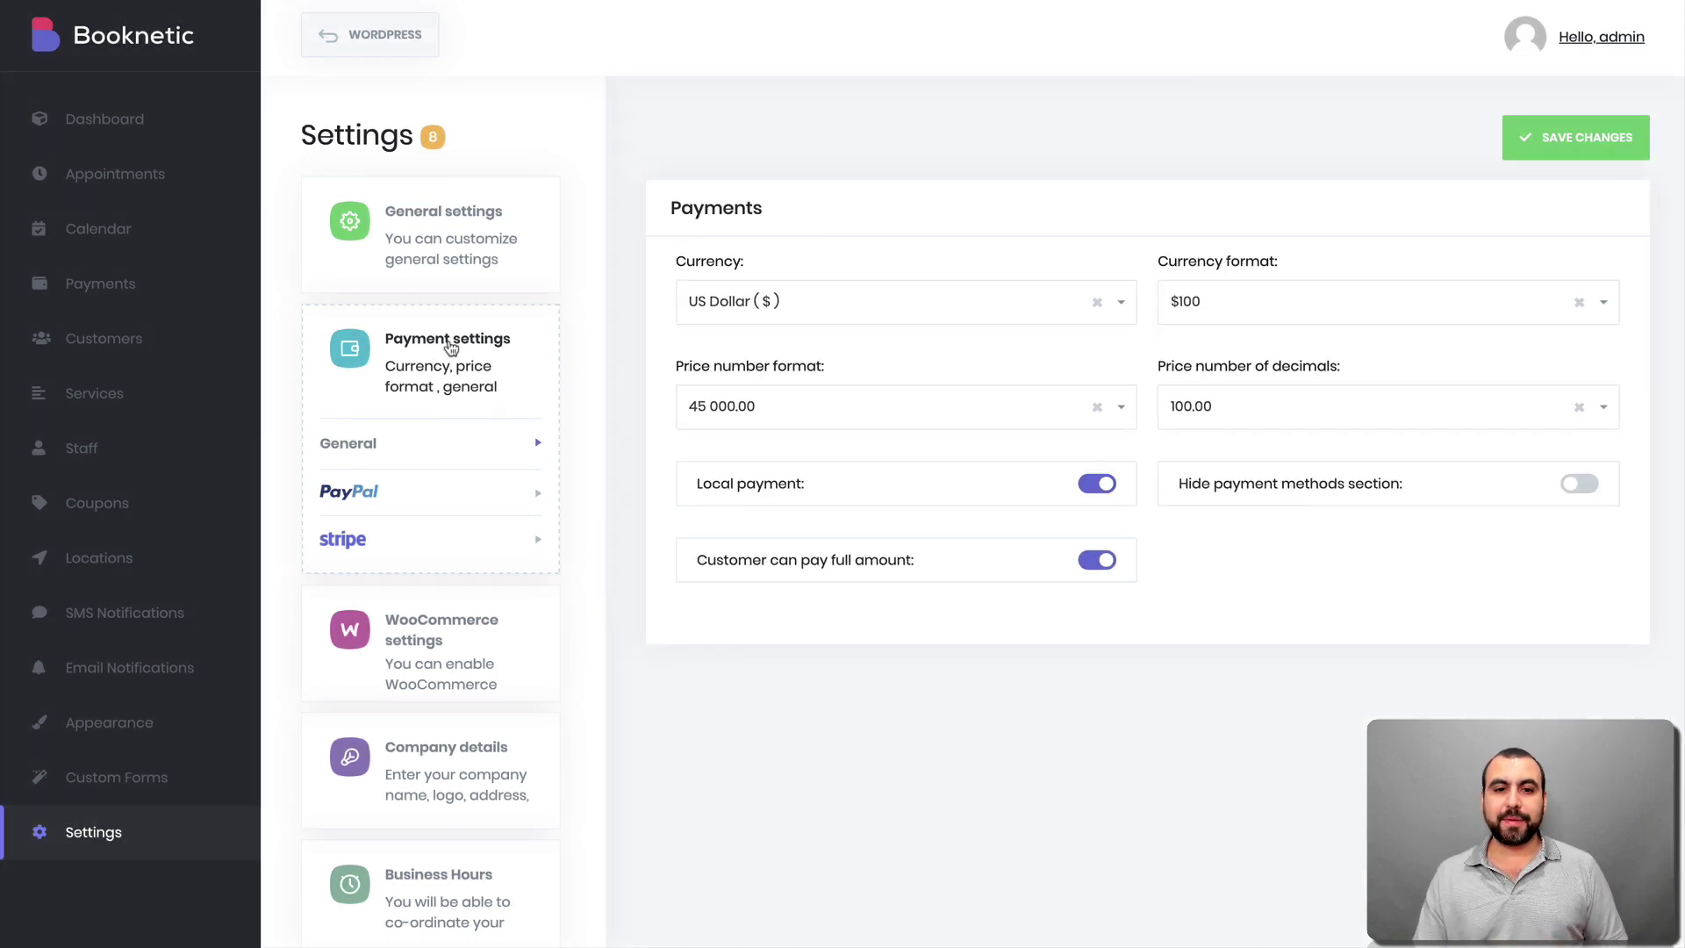
pyautogui.click(917, 310)
pyautogui.scroll(-3, 918, 443)
pyautogui.scroll(-20, 916, 446)
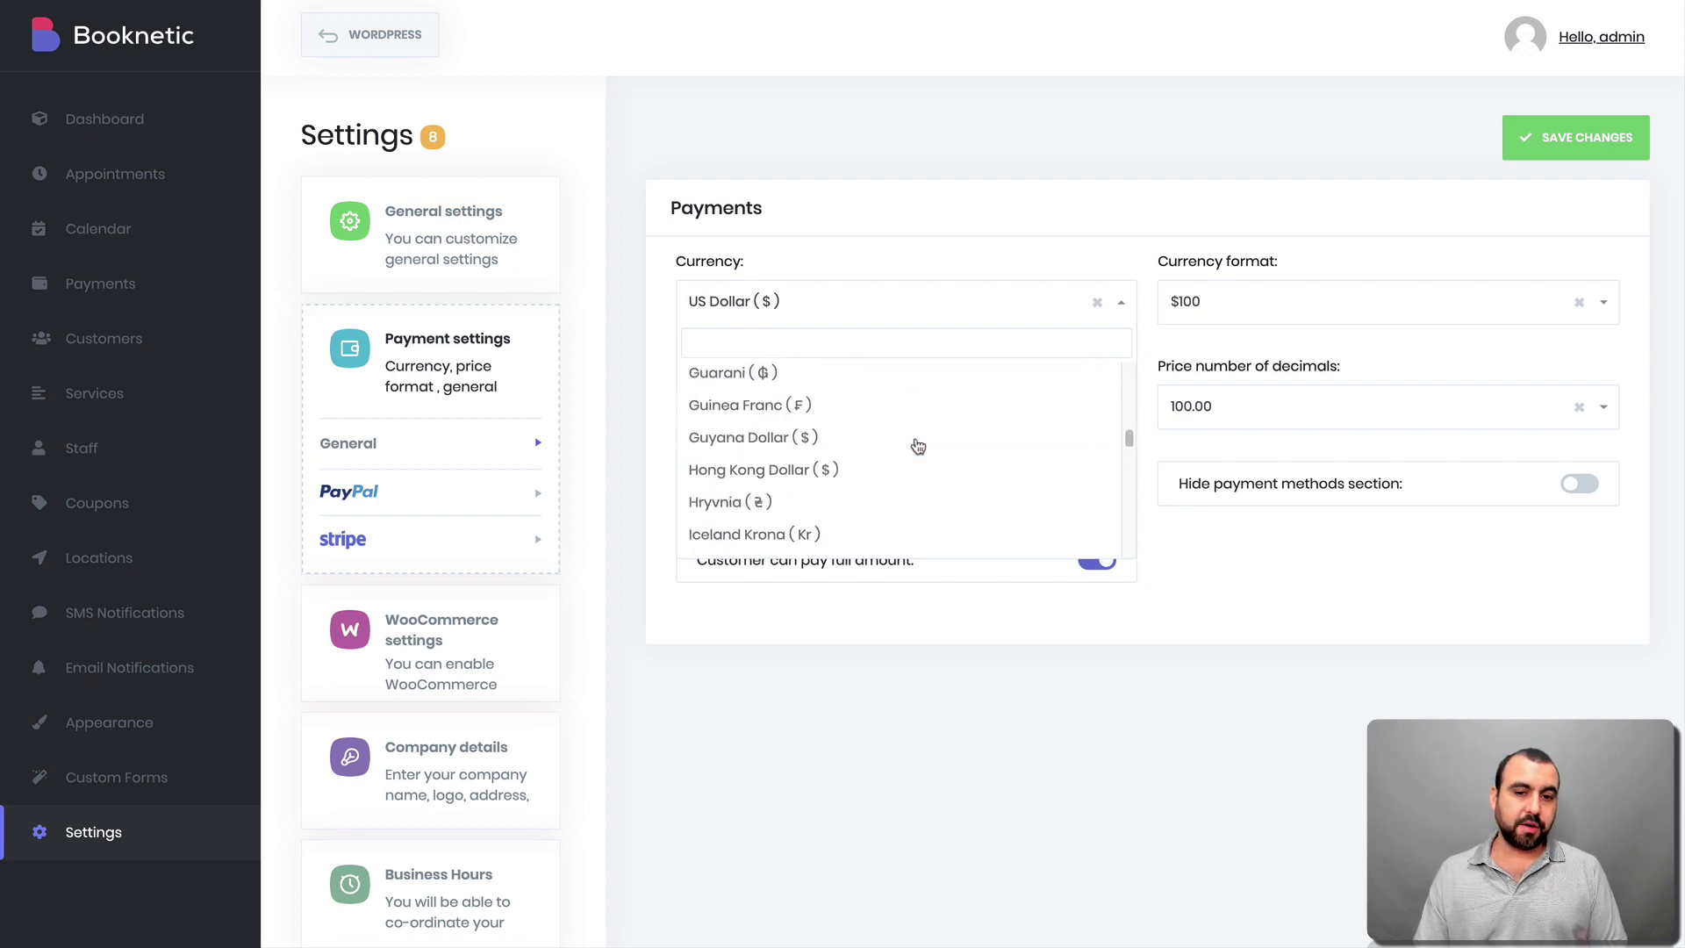
pyautogui.click(1375, 666)
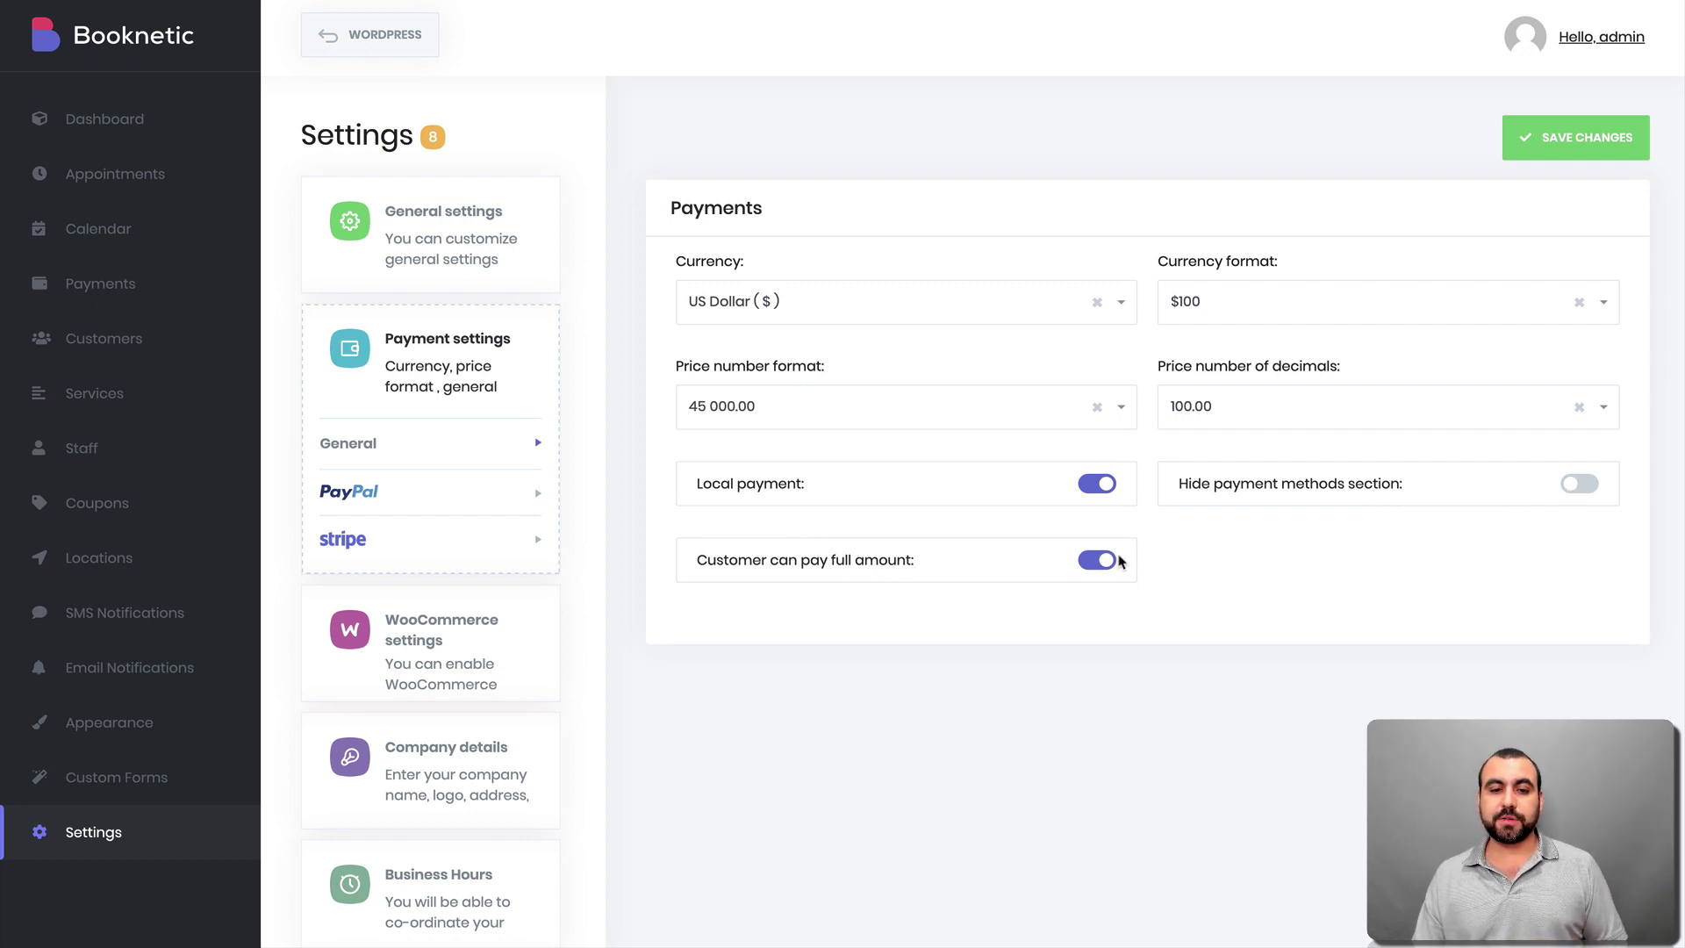
pyautogui.moveTo(746, 576); pyautogui.dragTo(925, 571)
pyautogui.click(933, 584)
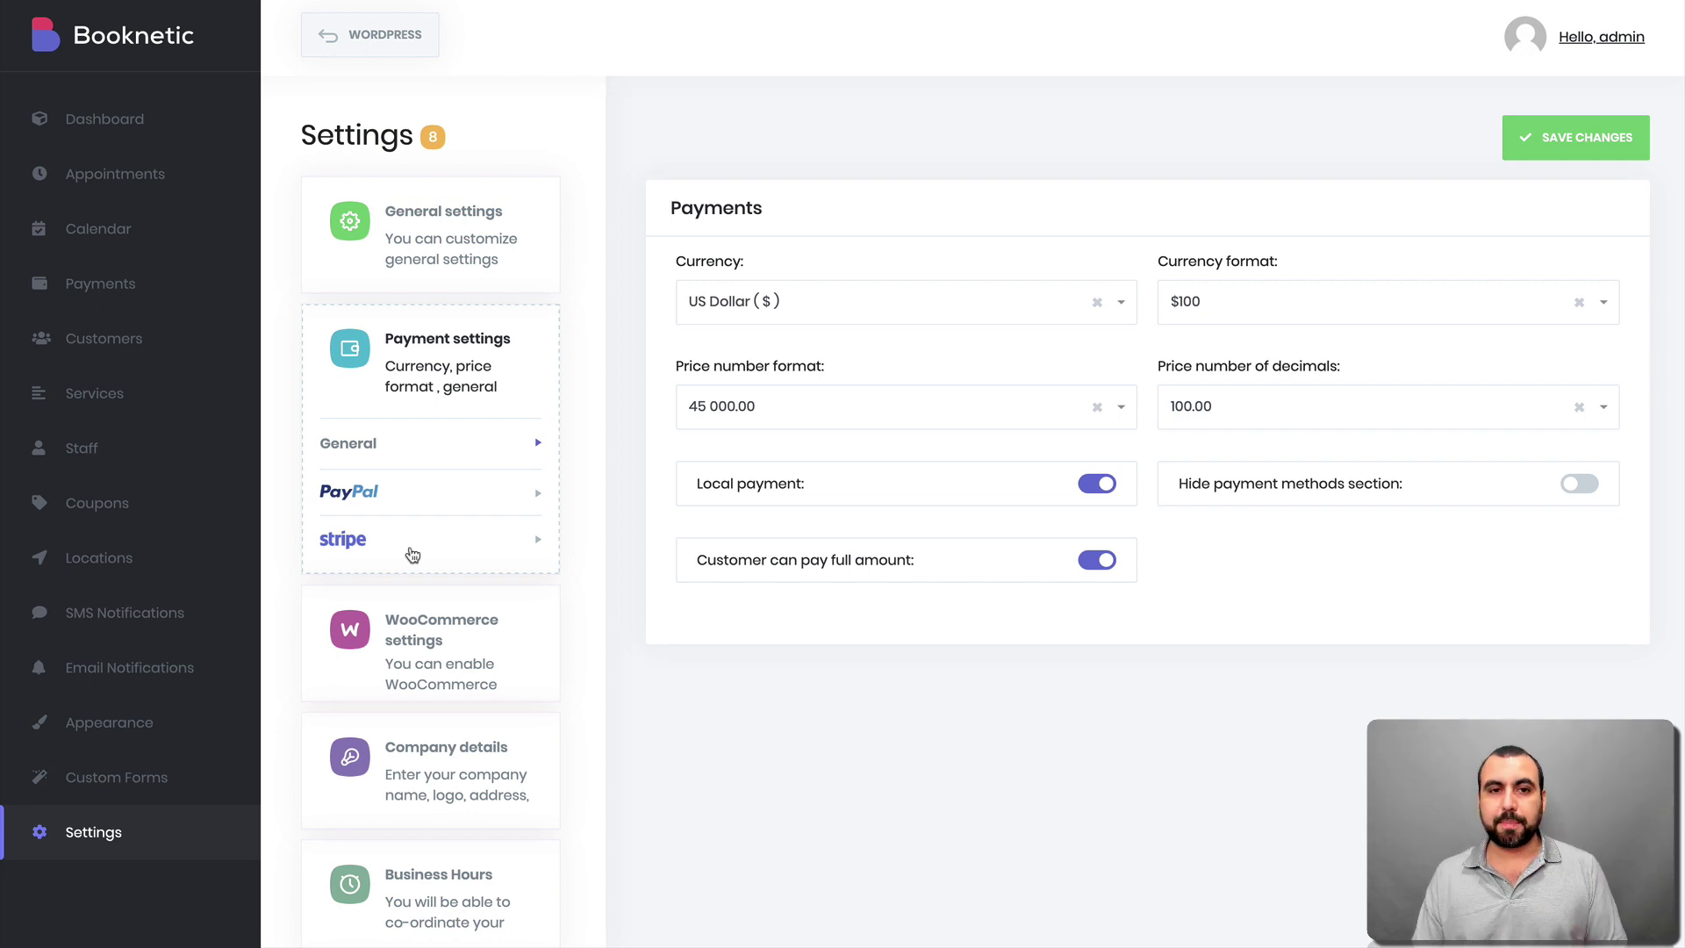
# - Open the WooCommerce settings and review the option that enables the WooCommerce payment gateway
pyautogui.scroll(-1, 444, 550)
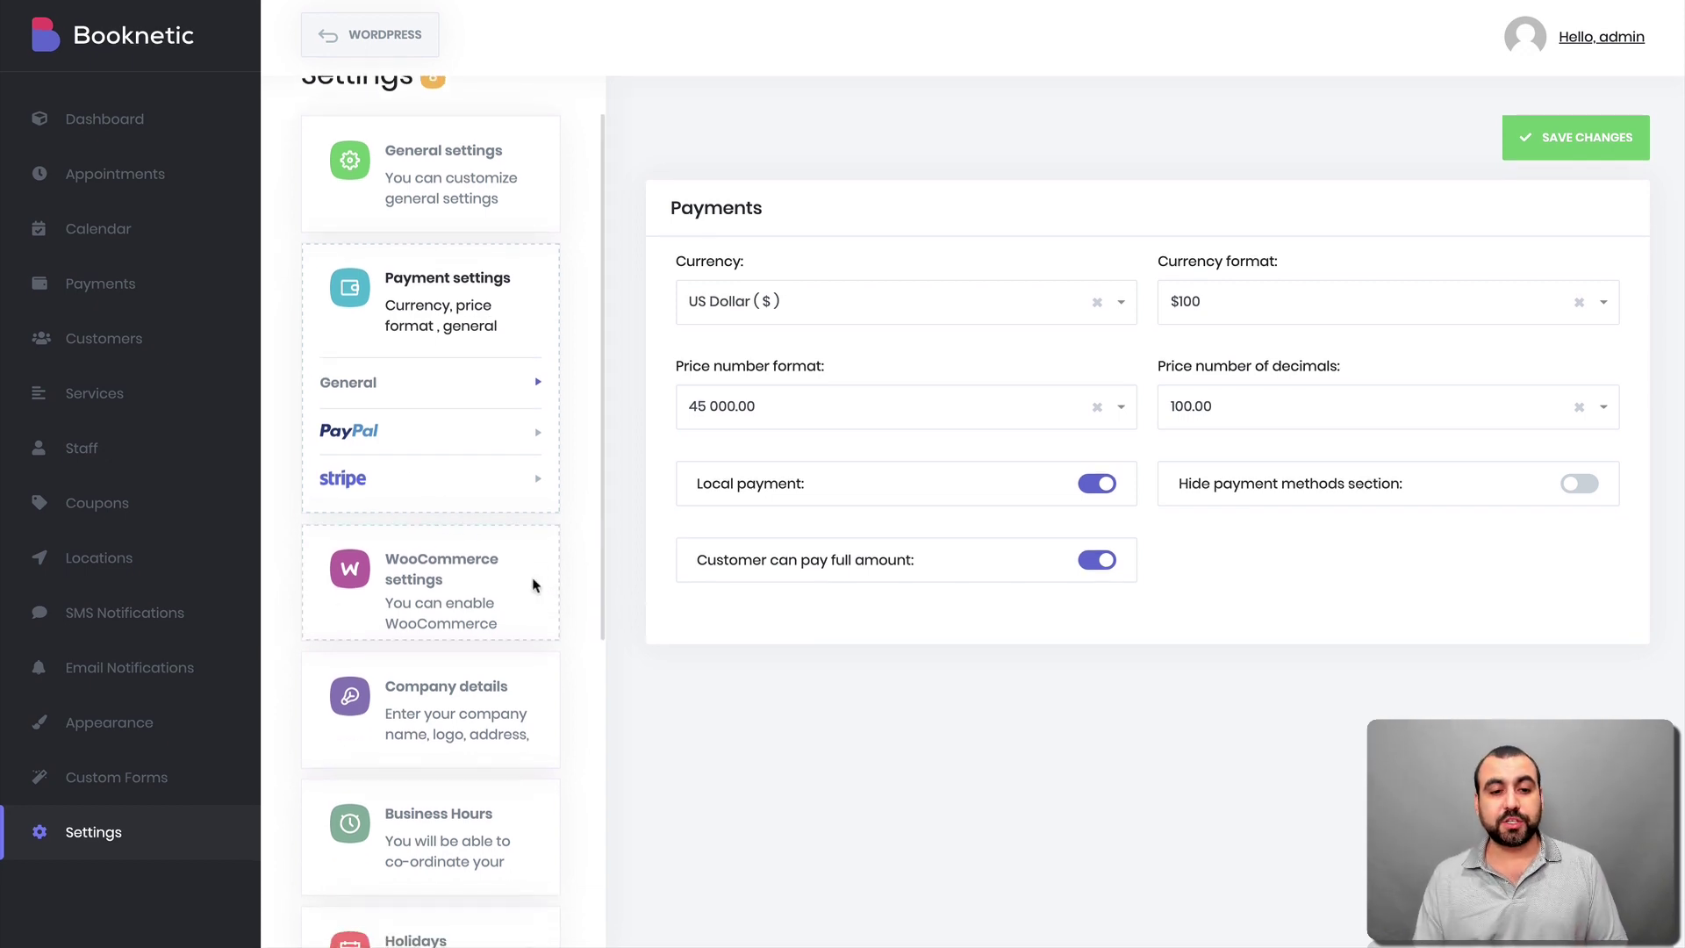
pyautogui.click(535, 586)
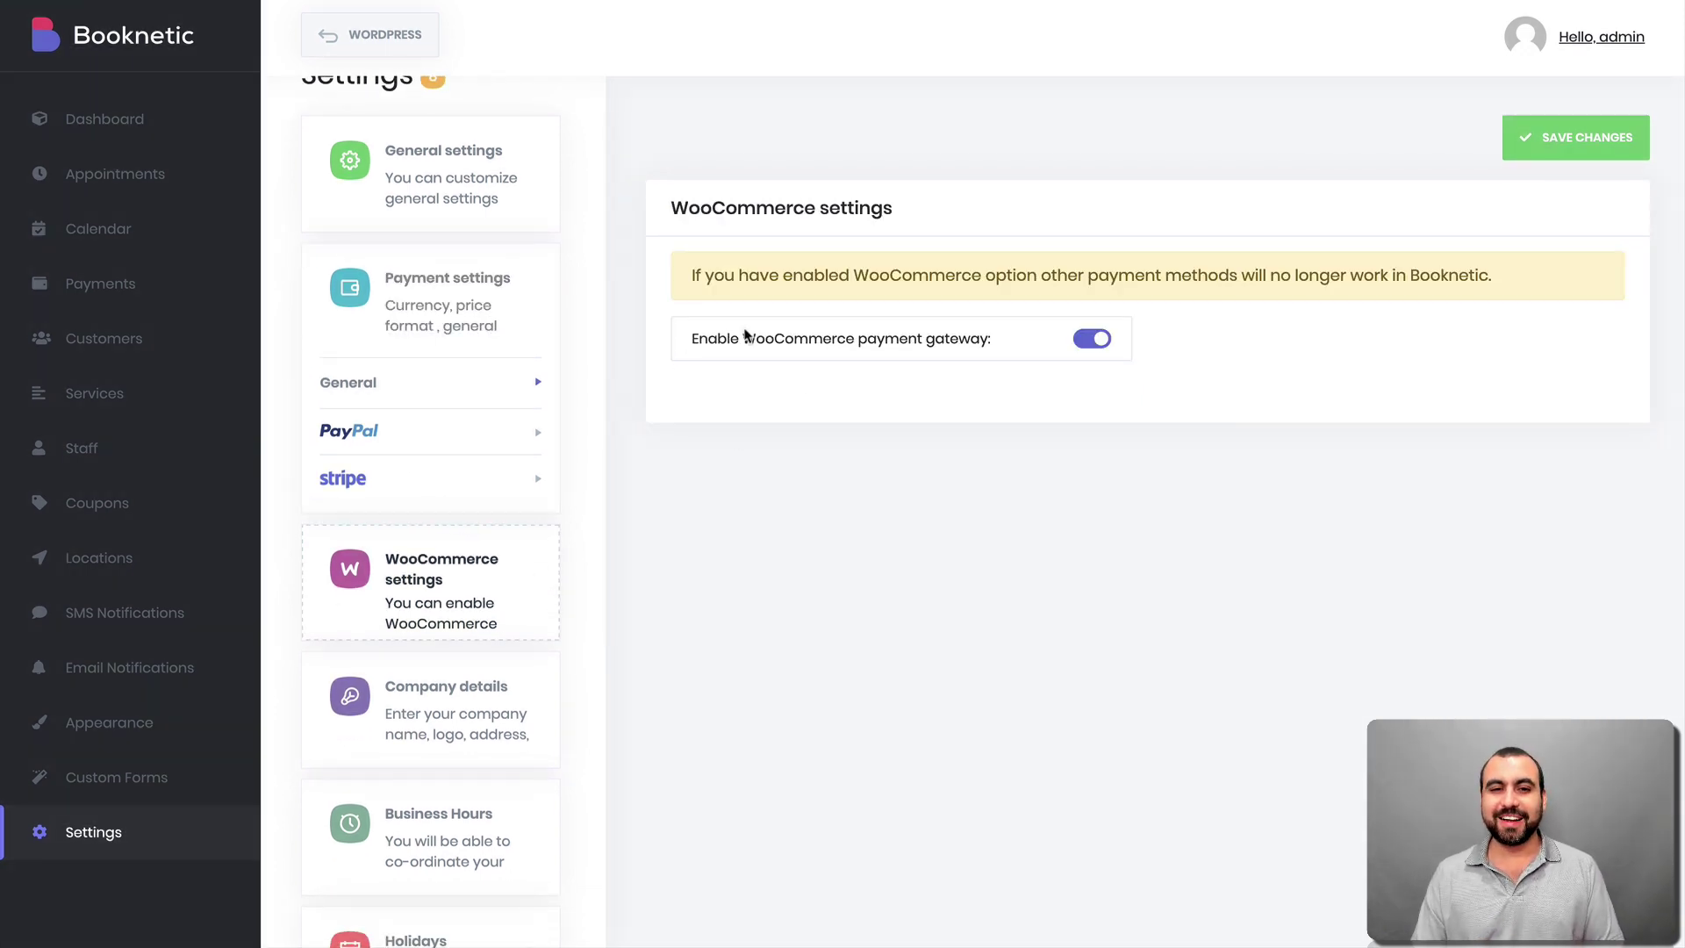
pyautogui.moveTo(694, 338); pyautogui.dragTo(901, 339)
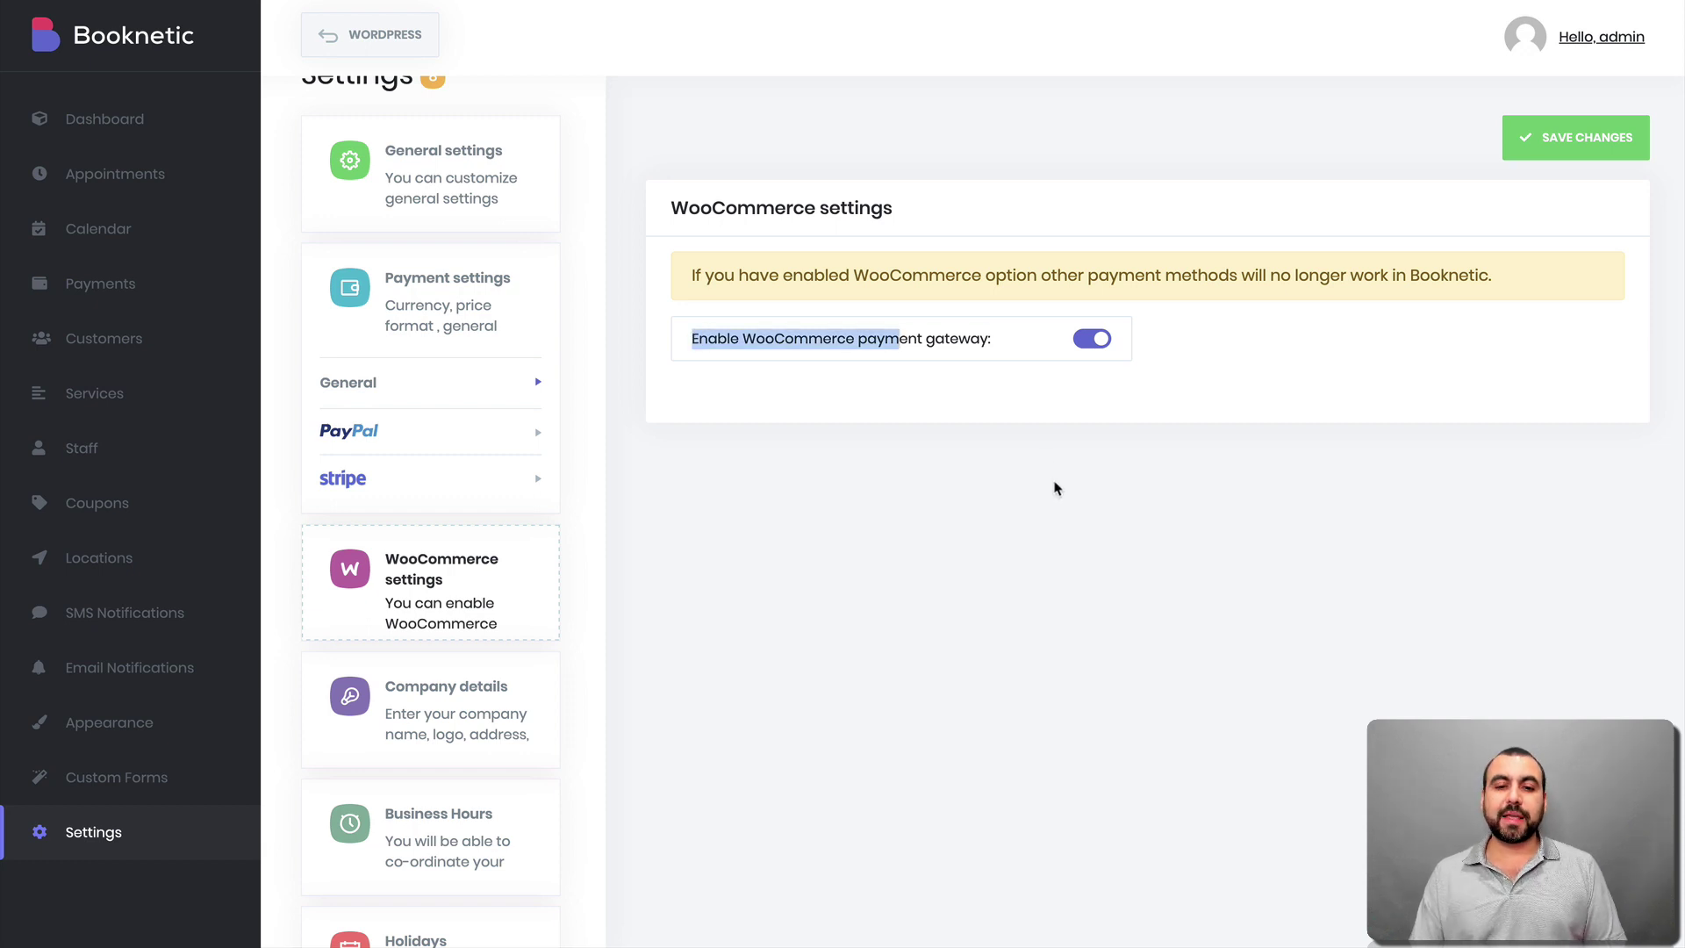
pyautogui.click(1057, 489)
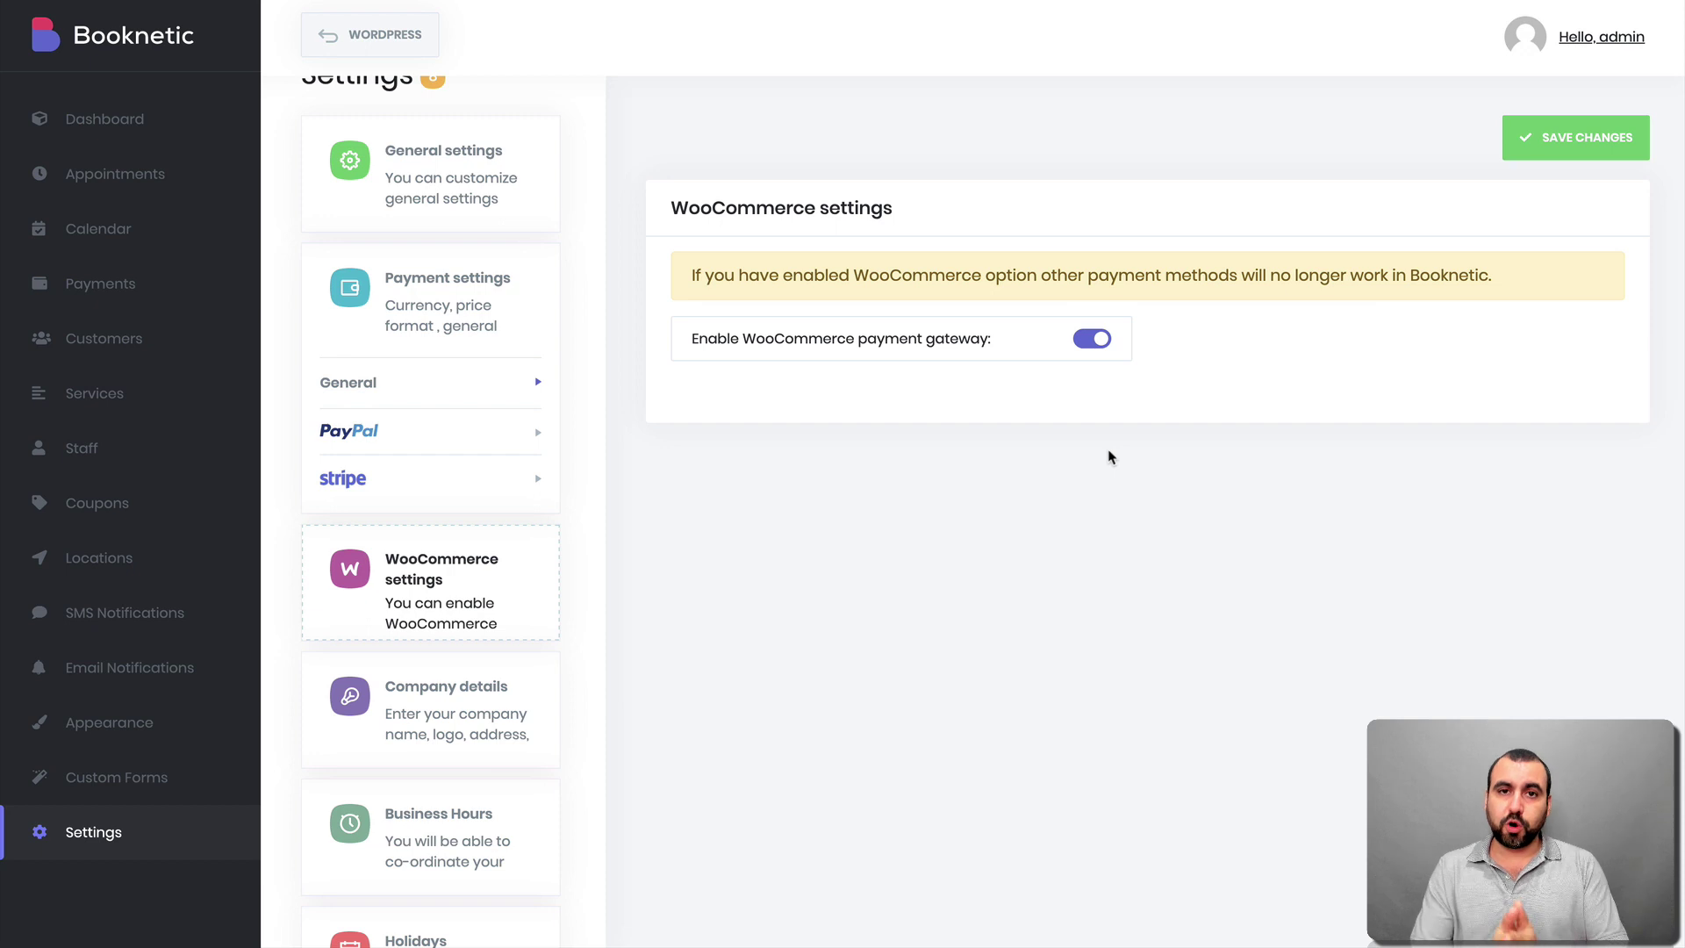
# - Review the company details fields and the weekly business hours with their breaks and day-off options
pyautogui.click(527, 699)
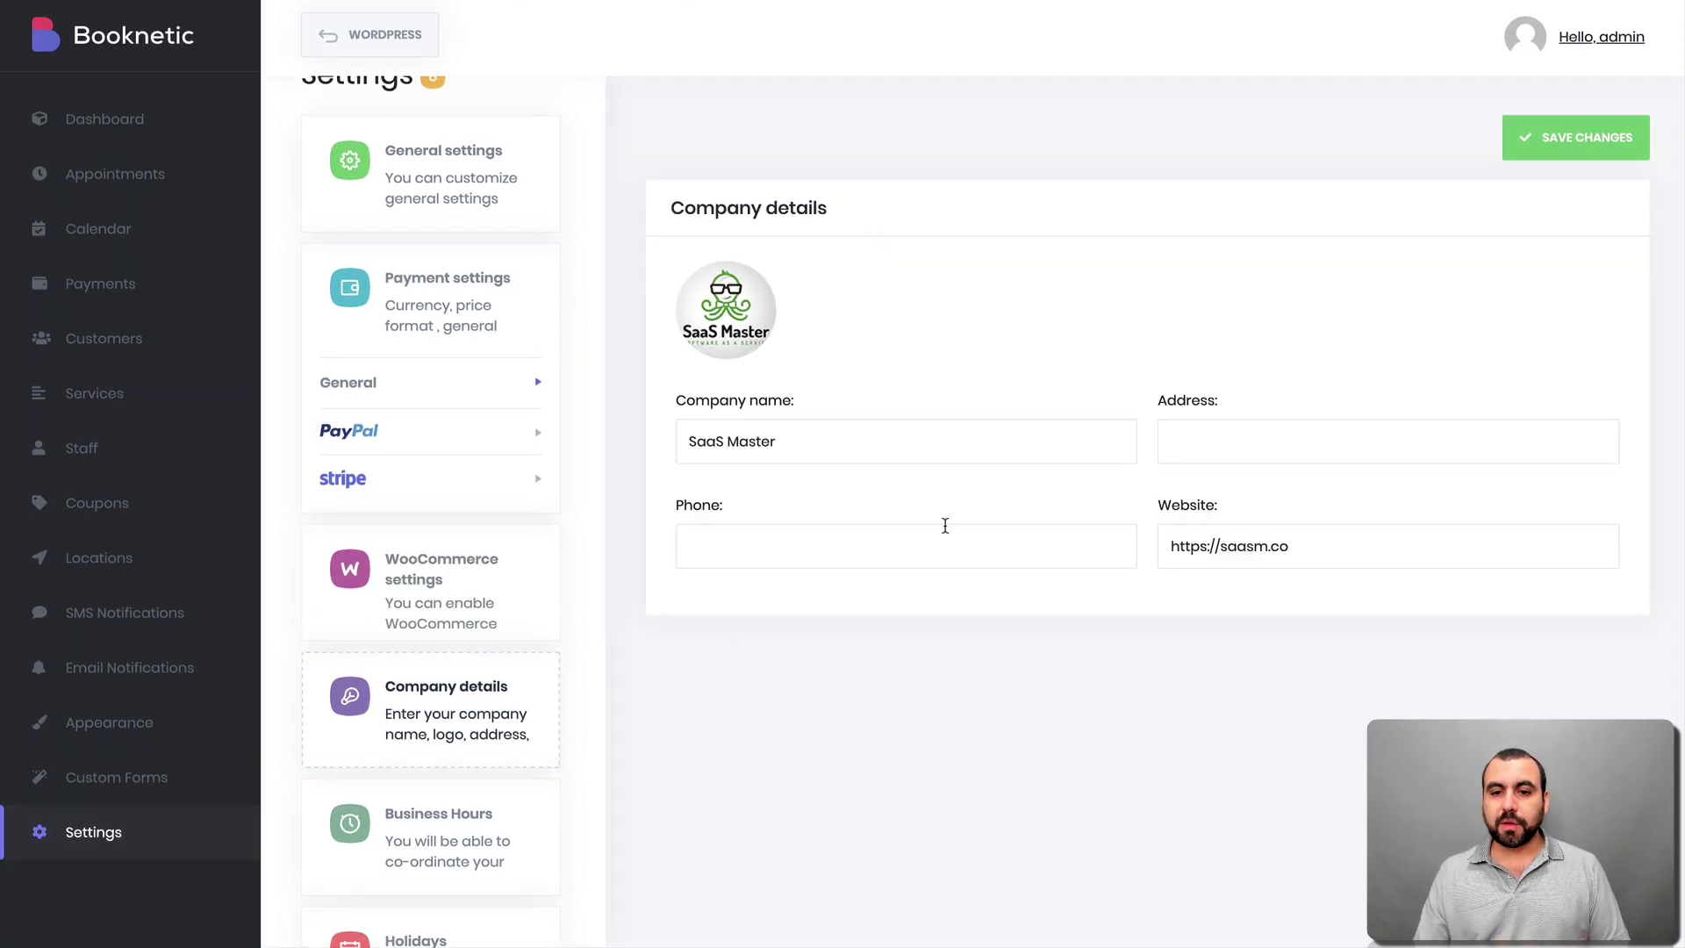
pyautogui.click(1285, 433)
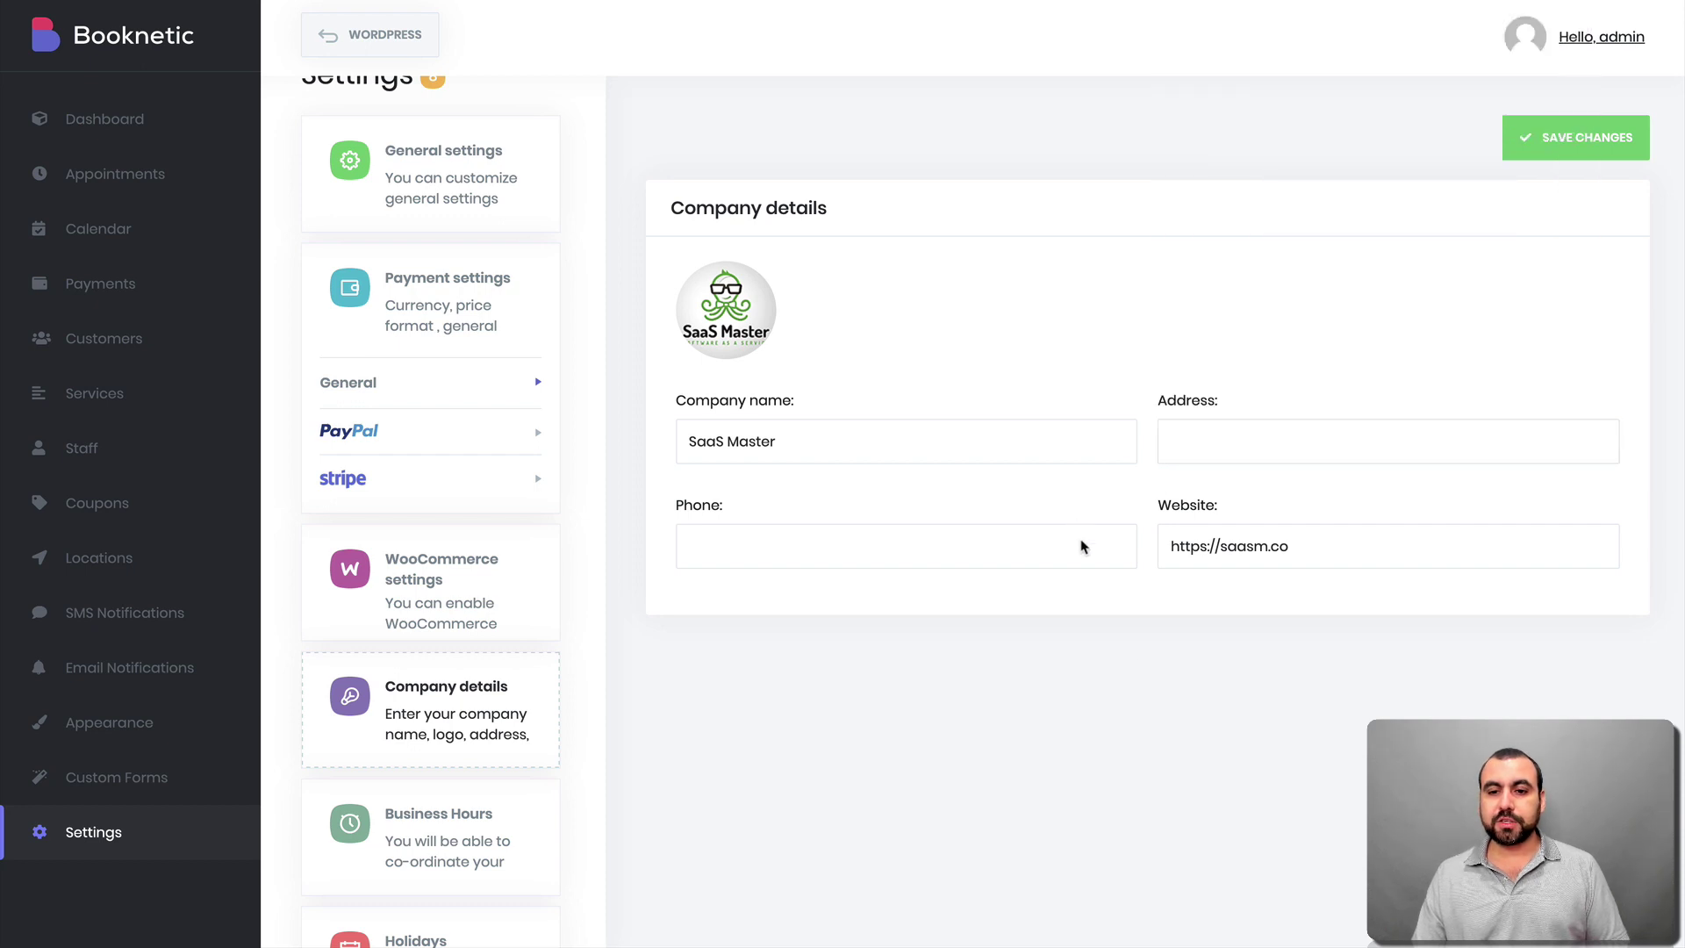
pyautogui.click(529, 864)
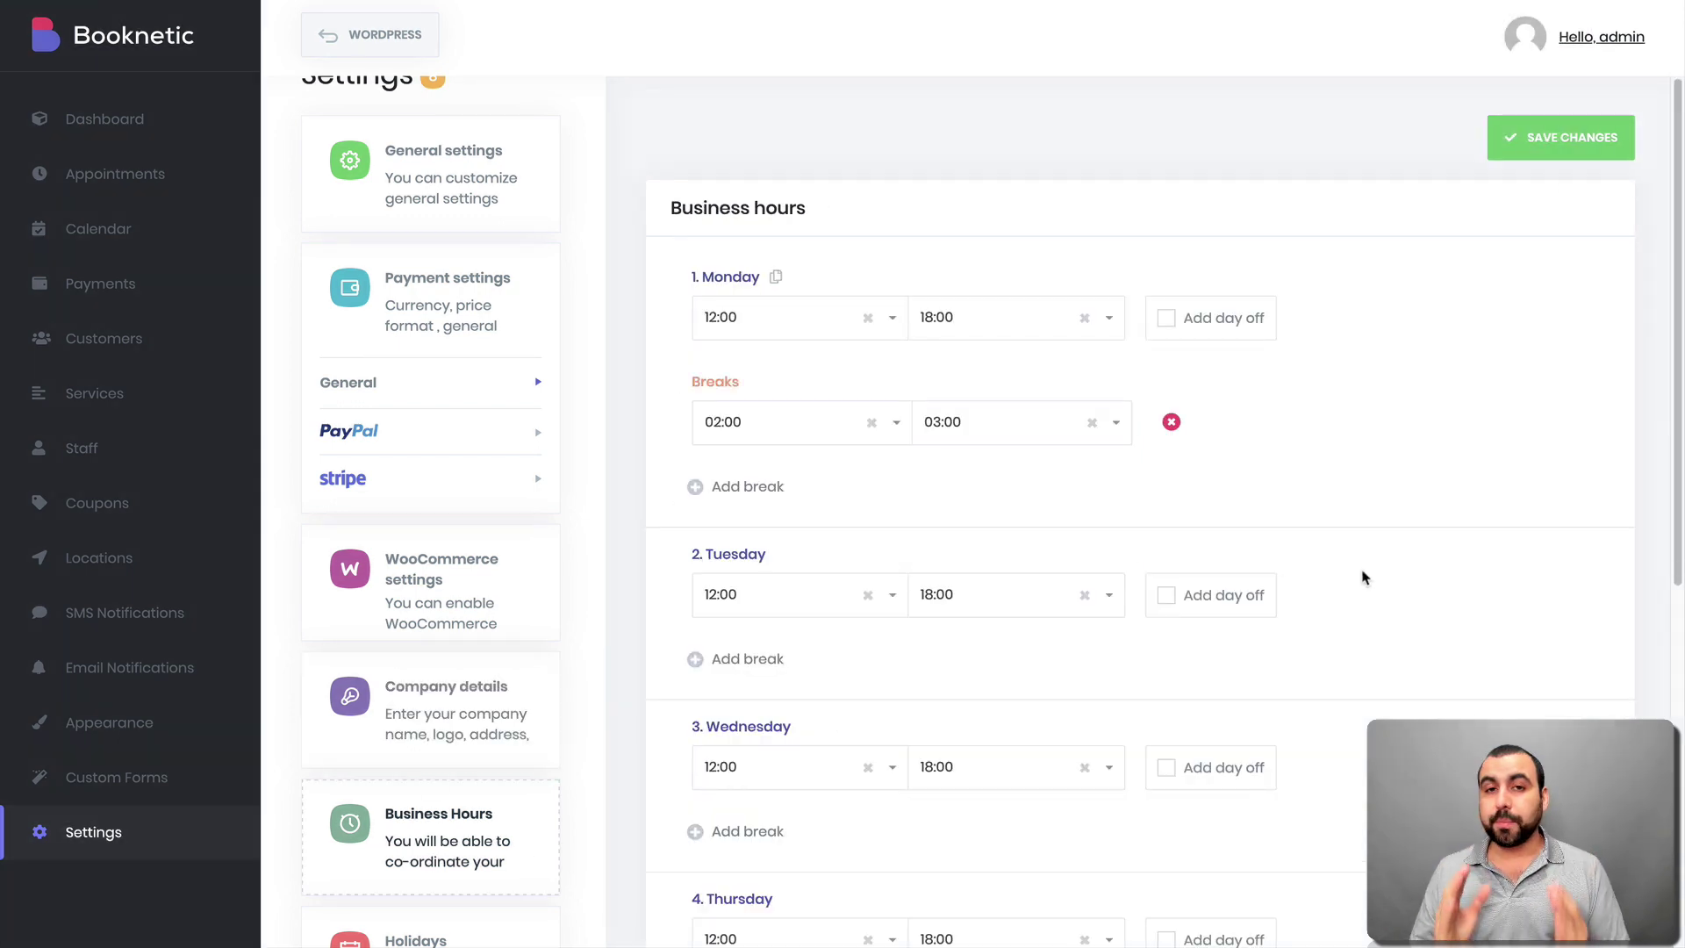
pyautogui.scroll(-3, 1364, 578)
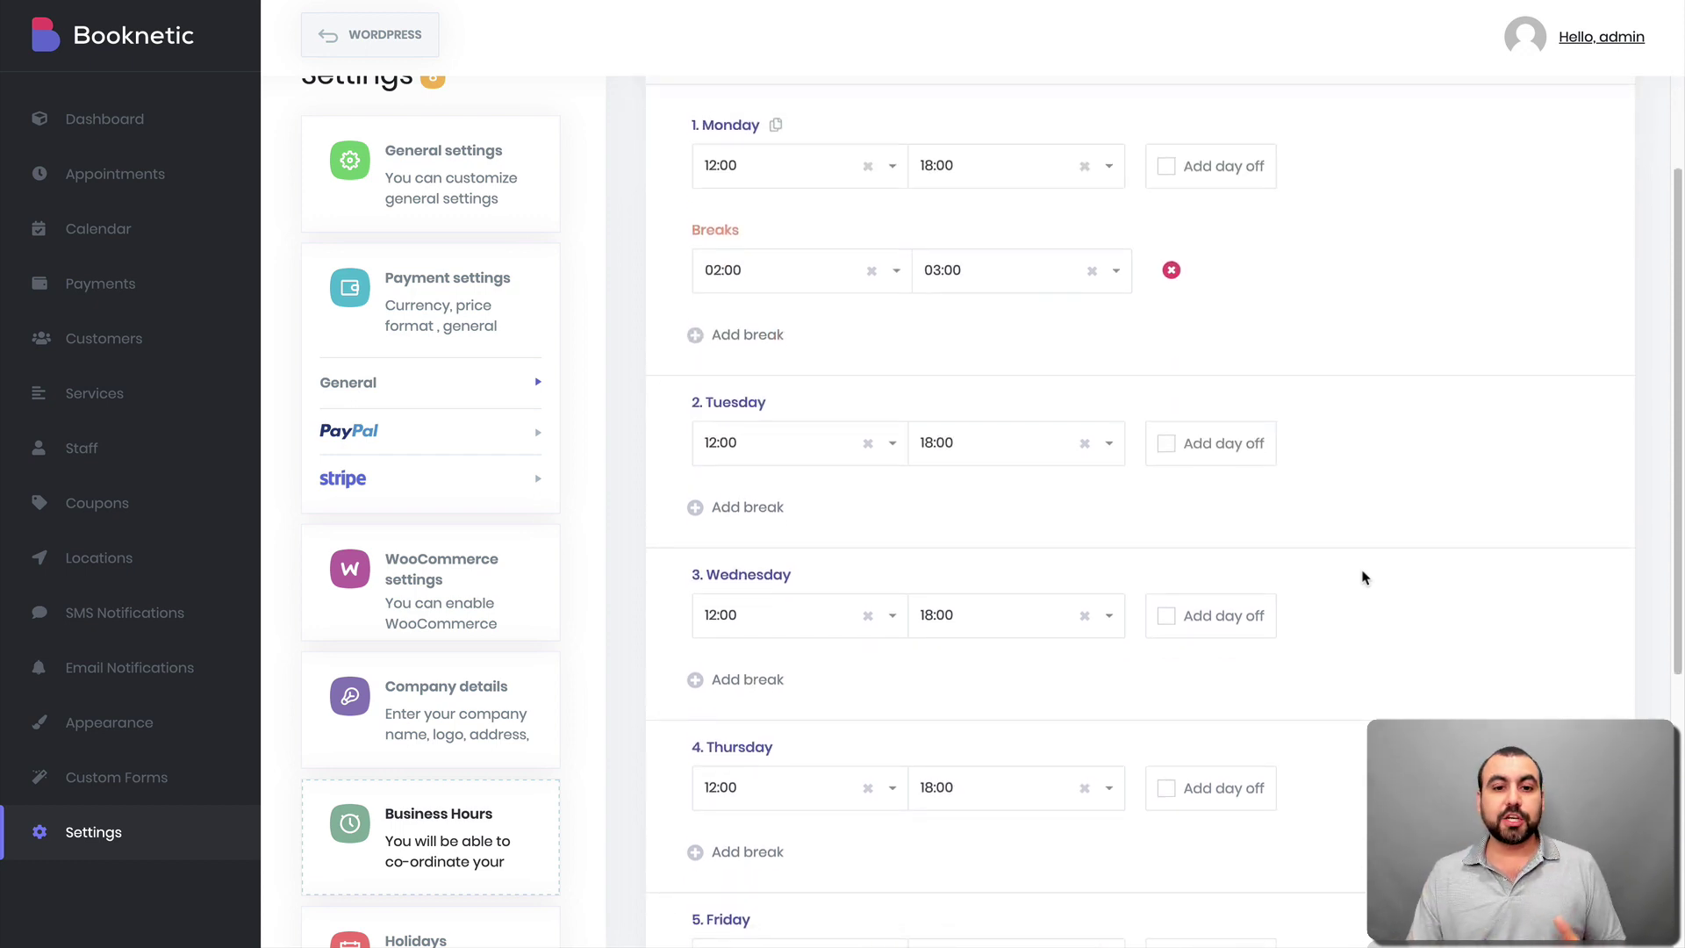
# - Set the start of Monday's business hours to 10:00
pyautogui.scroll(1, 1365, 578)
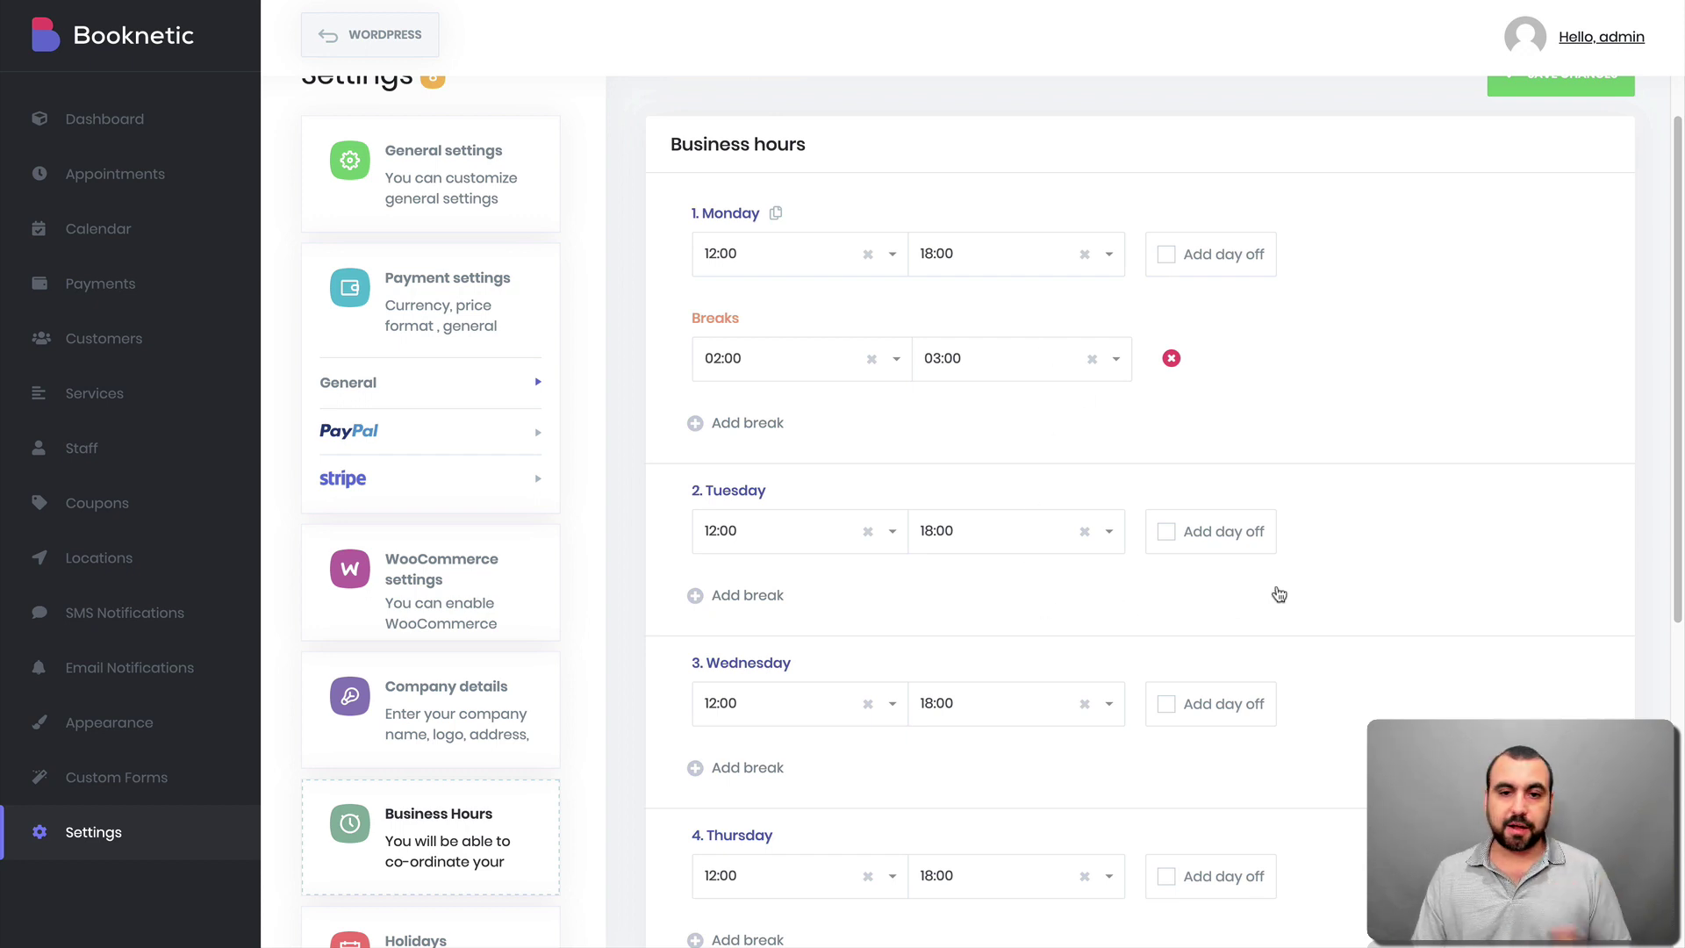
pyautogui.click(728, 260)
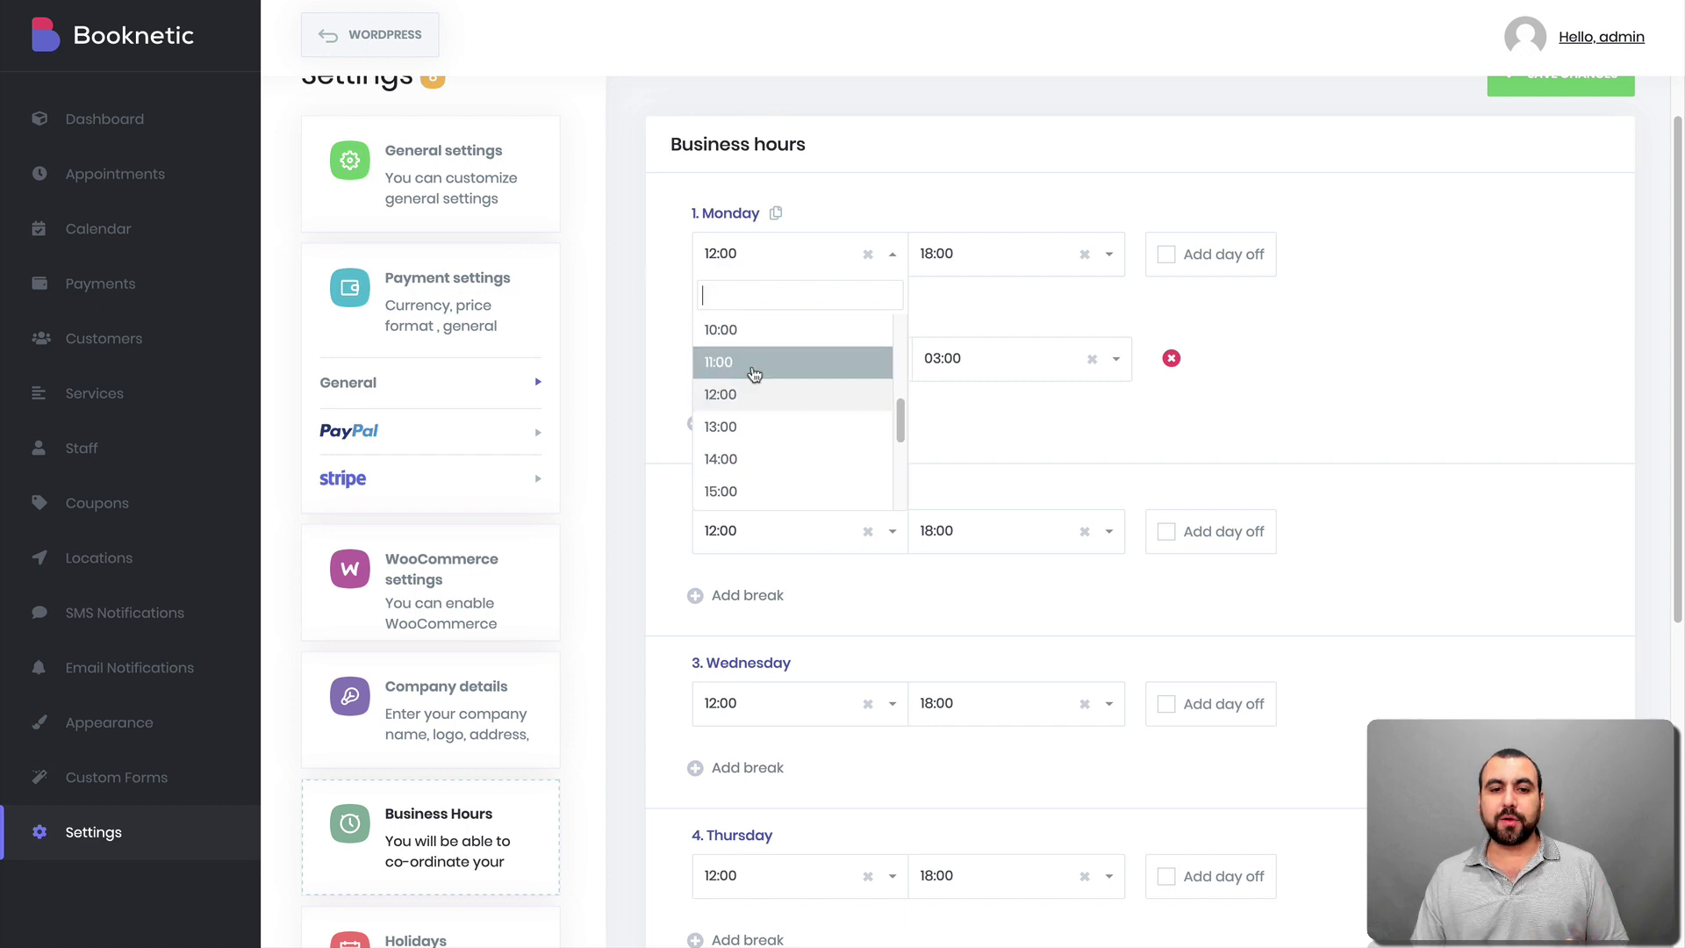
pyautogui.scroll(1, 755, 375)
pyautogui.click(771, 382)
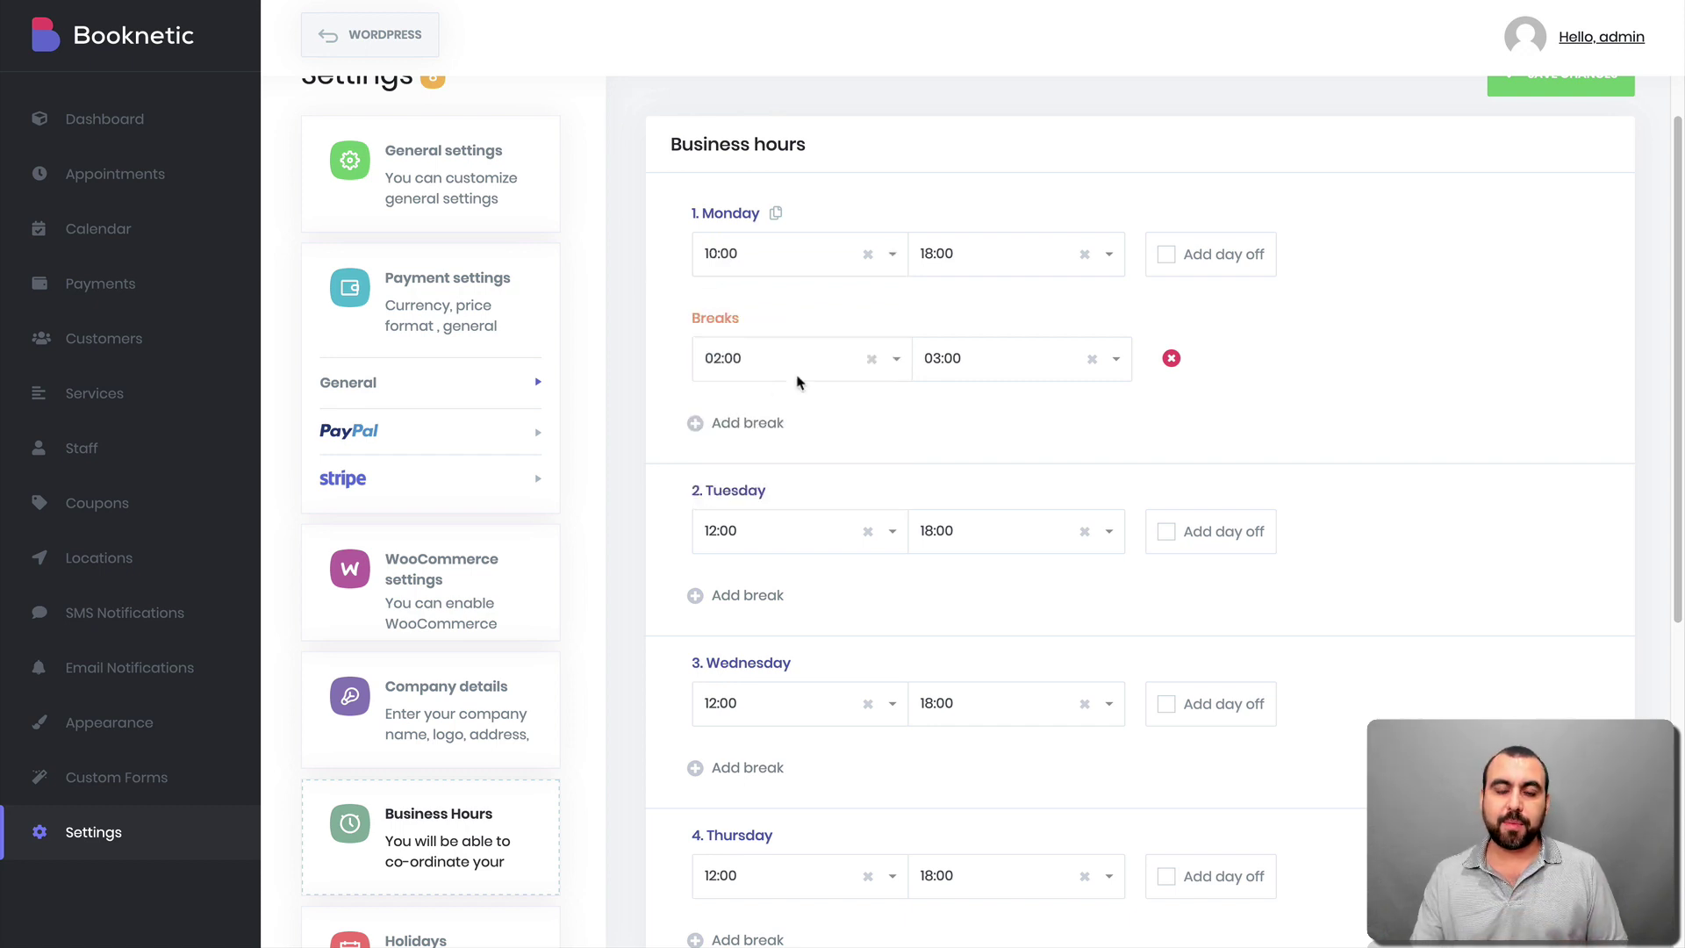
# - Set the end of Monday's business hours to 13:00 and look over the other weekdays' hours and days off
pyautogui.click(946, 265)
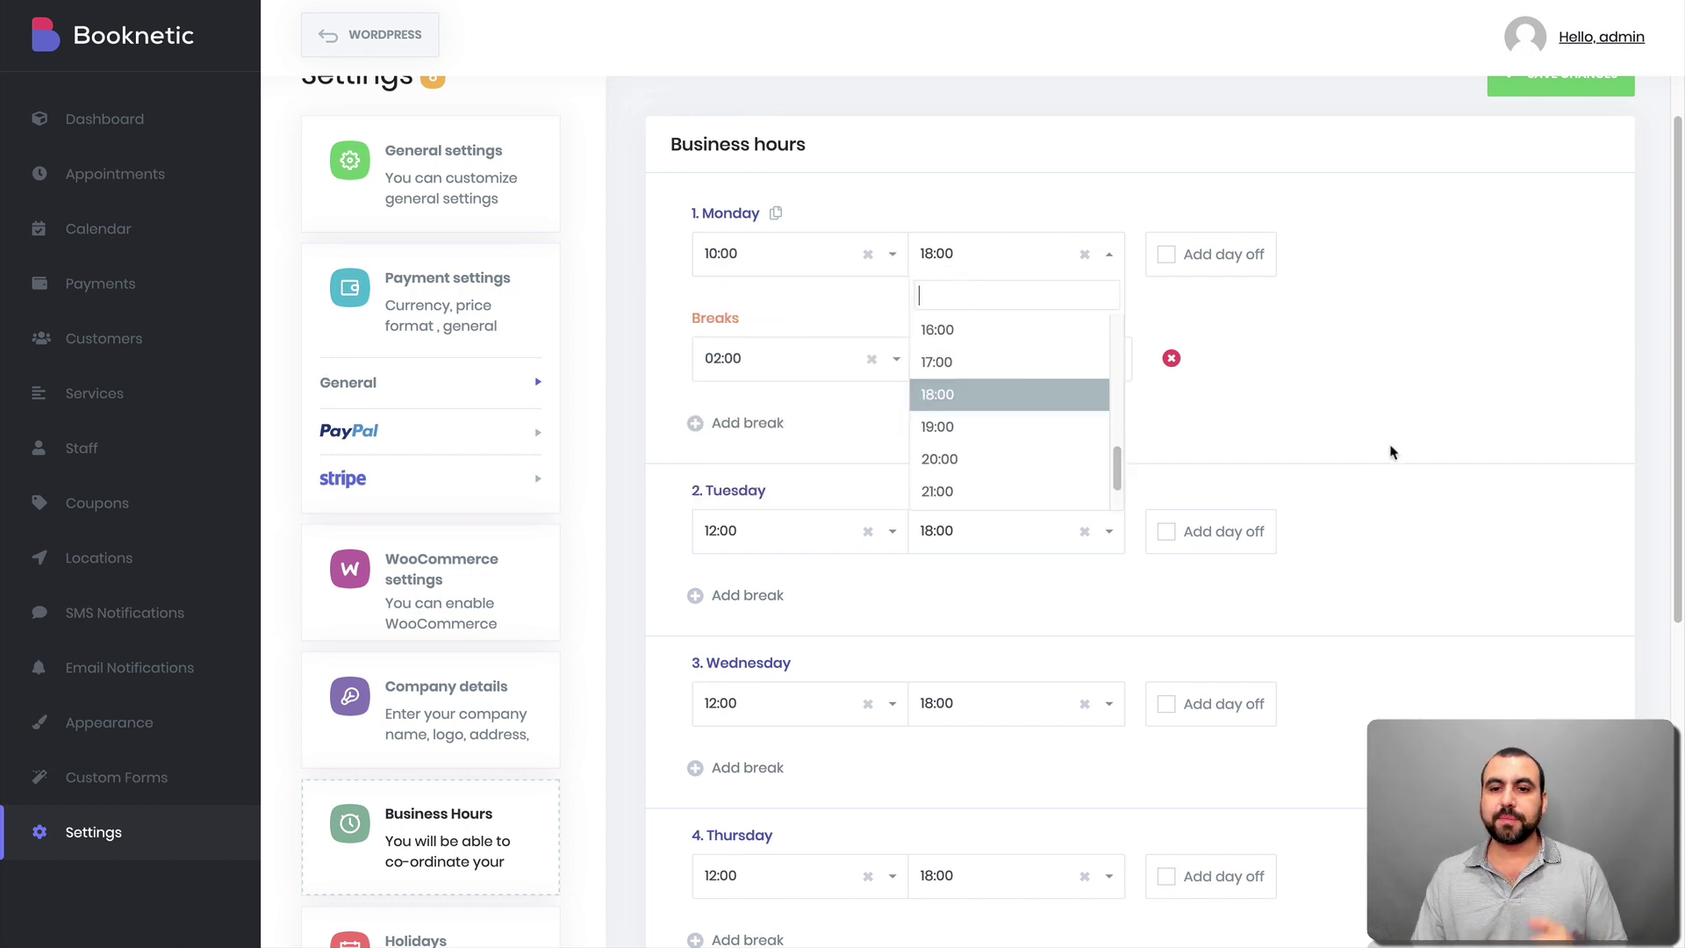
pyautogui.click(1398, 395)
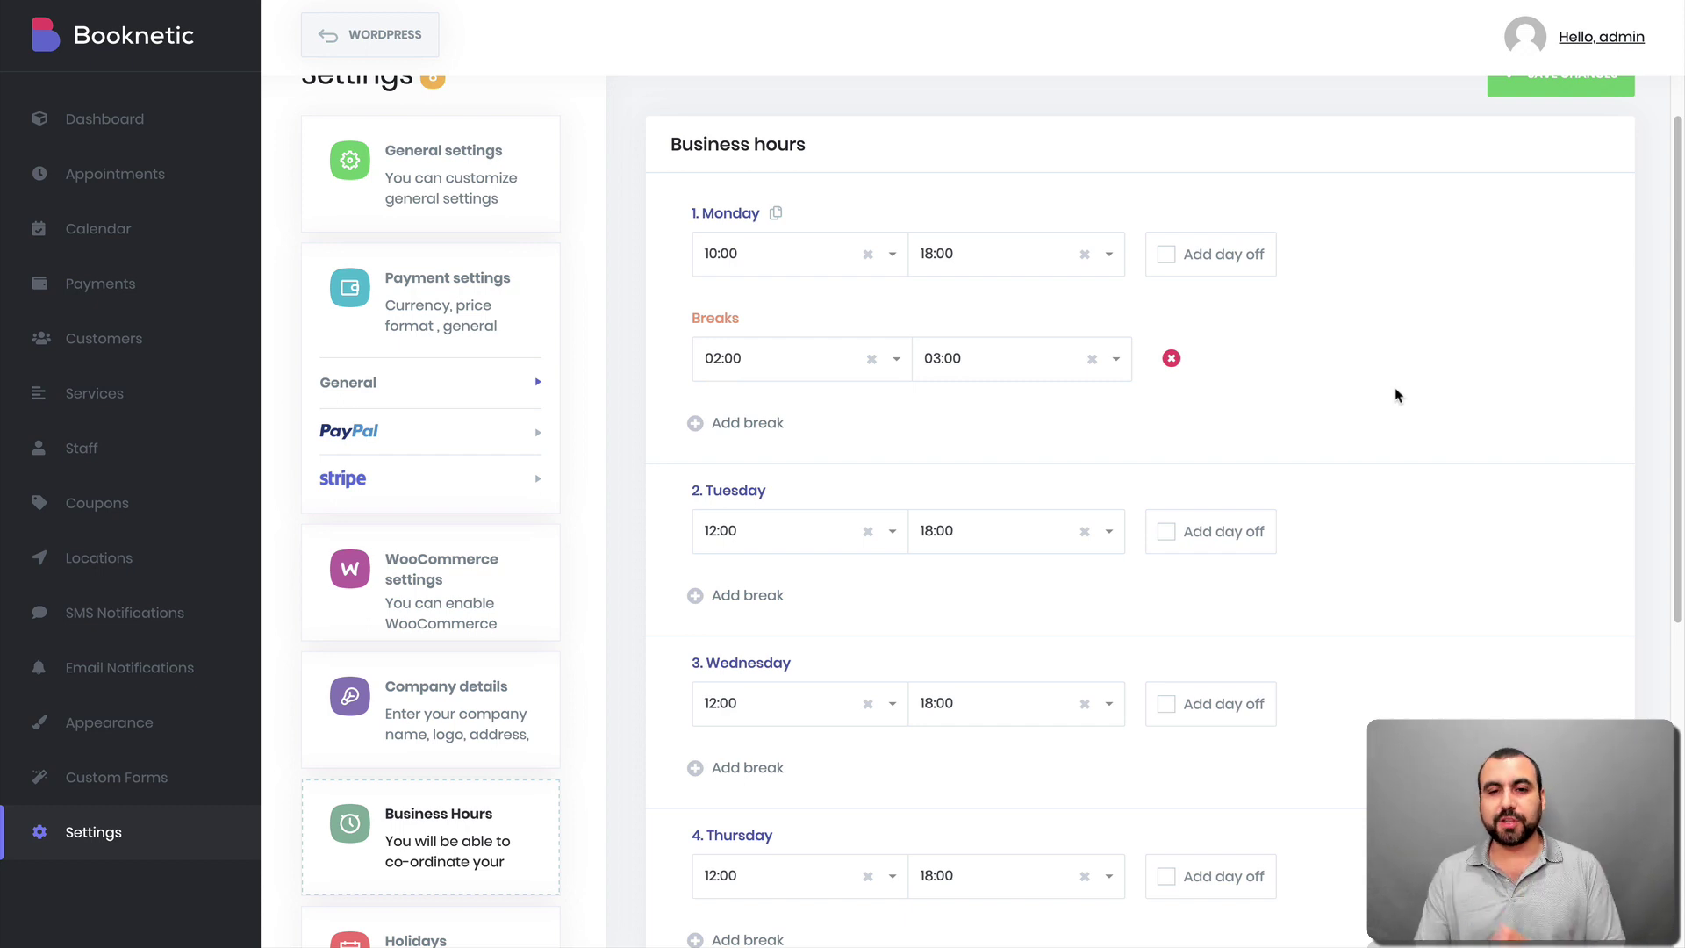
pyautogui.click(997, 265)
pyautogui.scroll(-1, 992, 360)
pyautogui.scroll(2, 989, 377)
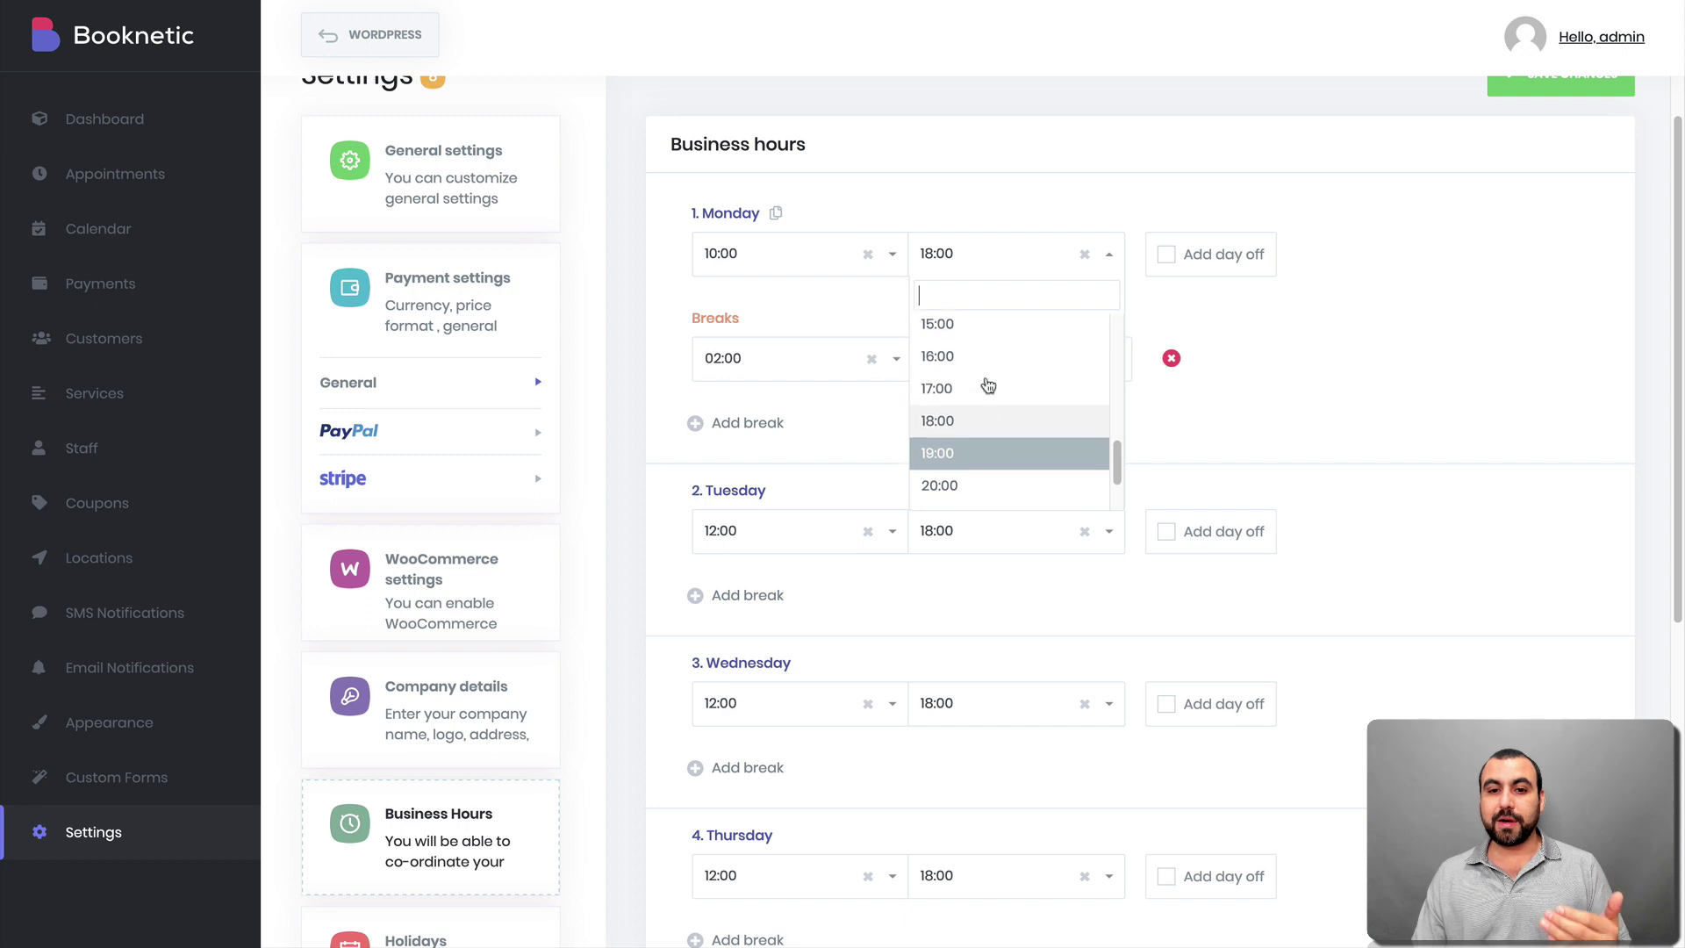
pyautogui.scroll(2, 987, 383)
pyautogui.click(983, 358)
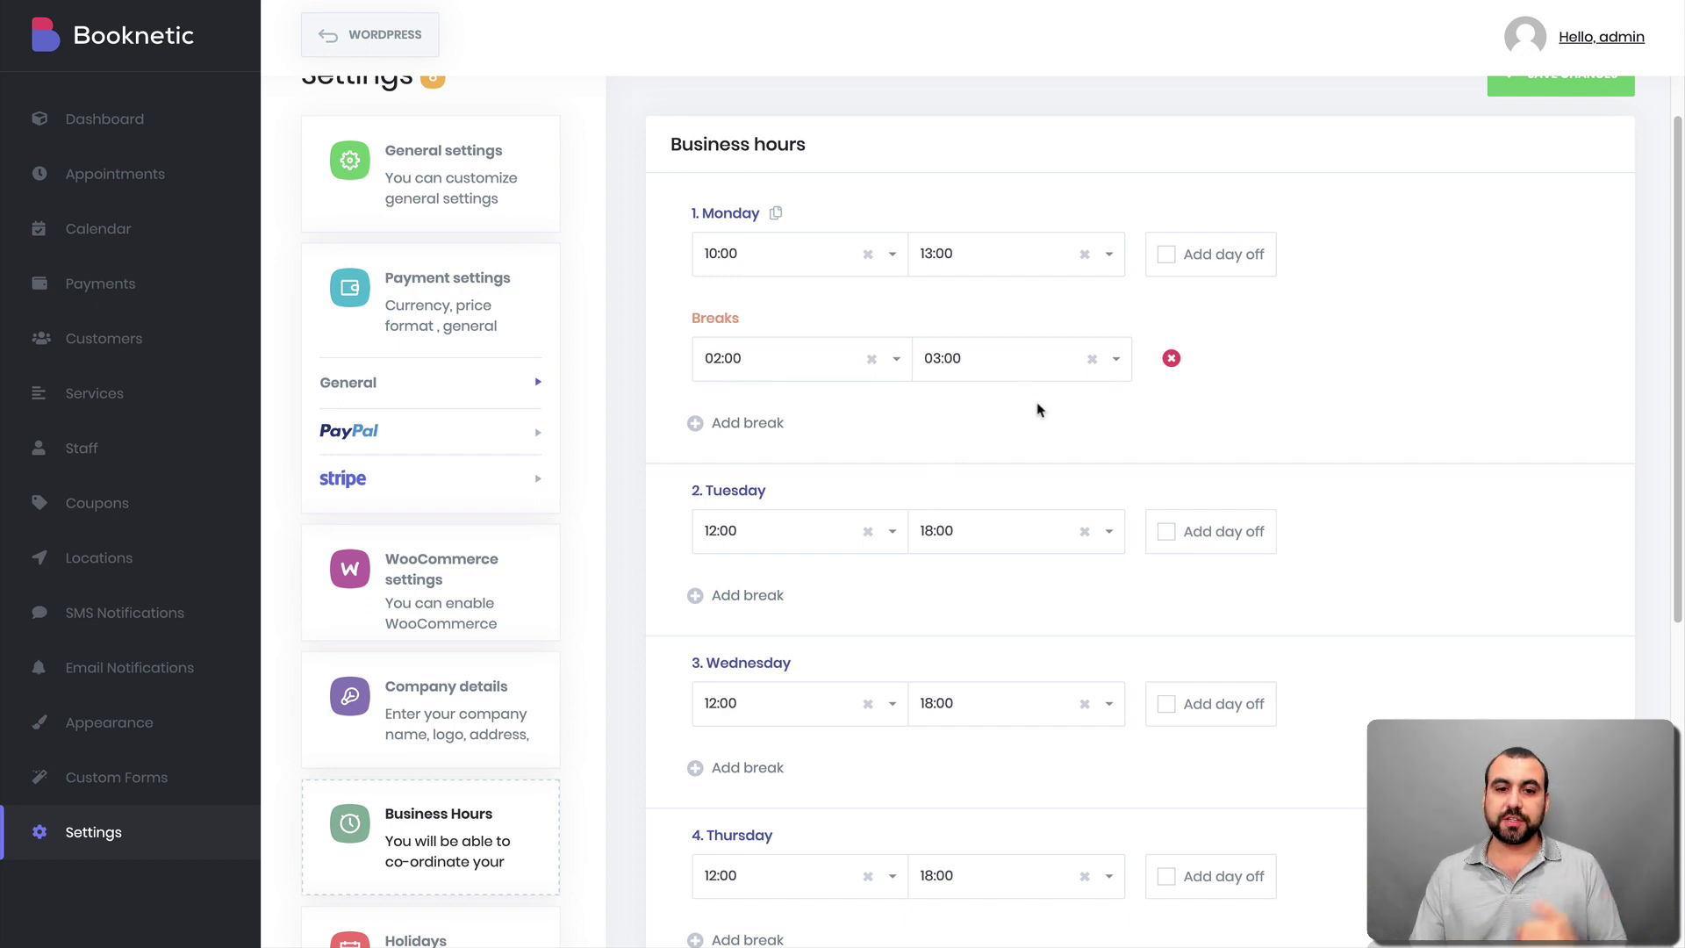
pyautogui.scroll(-2, 1038, 410)
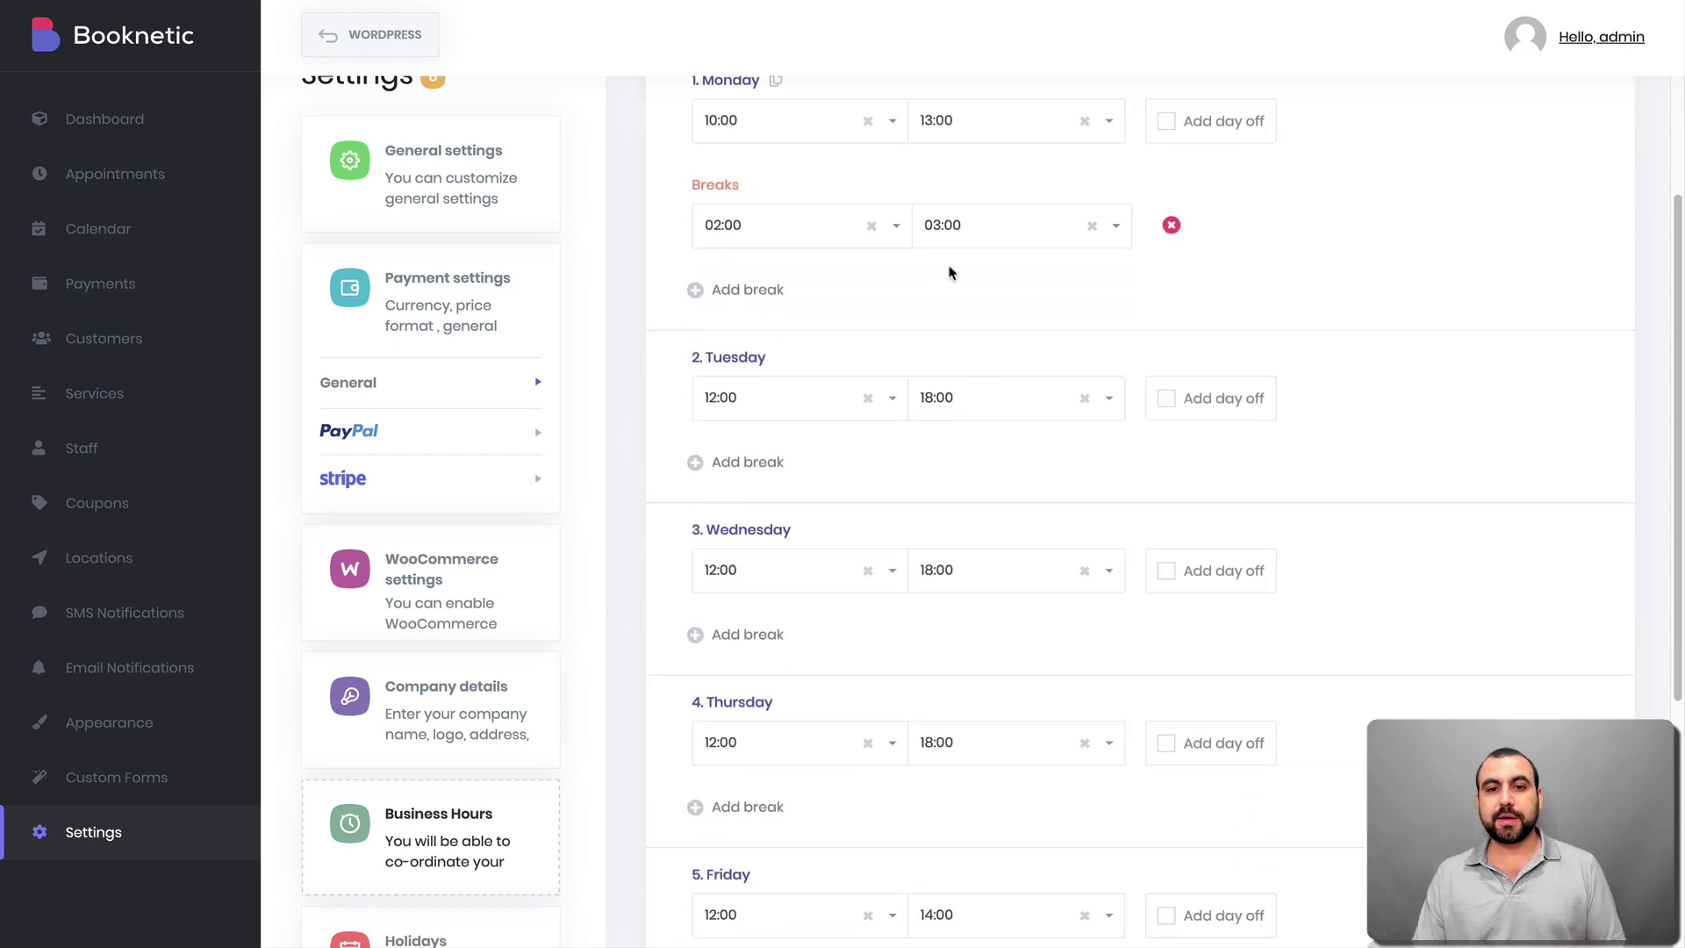
pyautogui.scroll(-5, 765, 439)
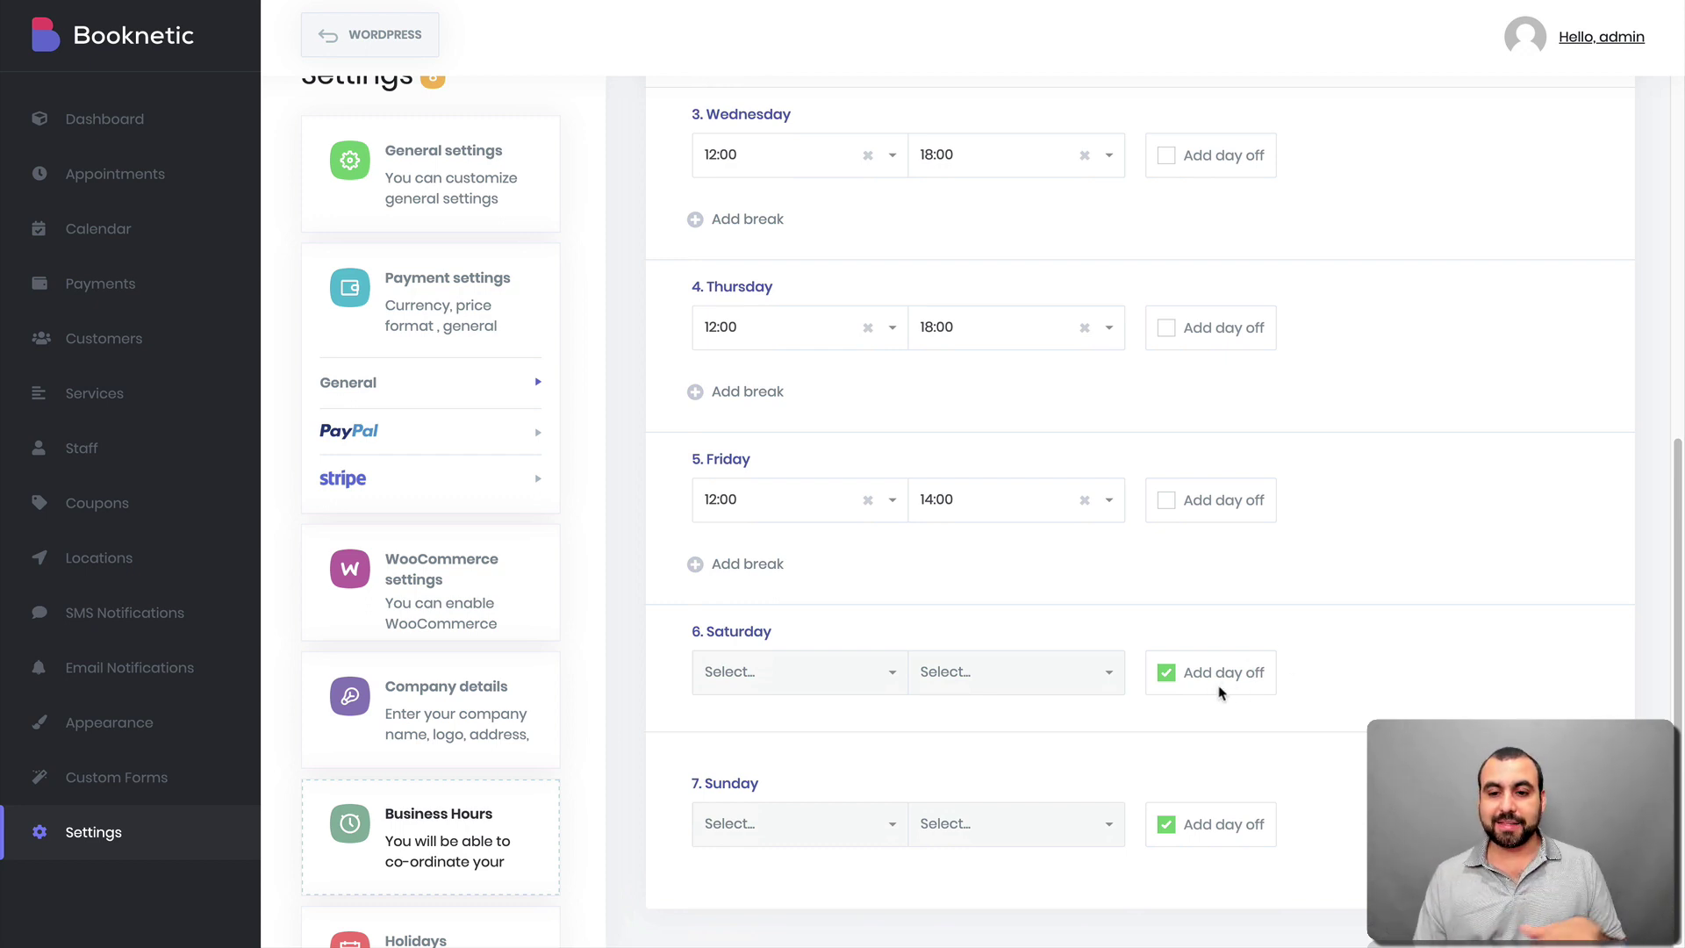
pyautogui.scroll(6, 1285, 708)
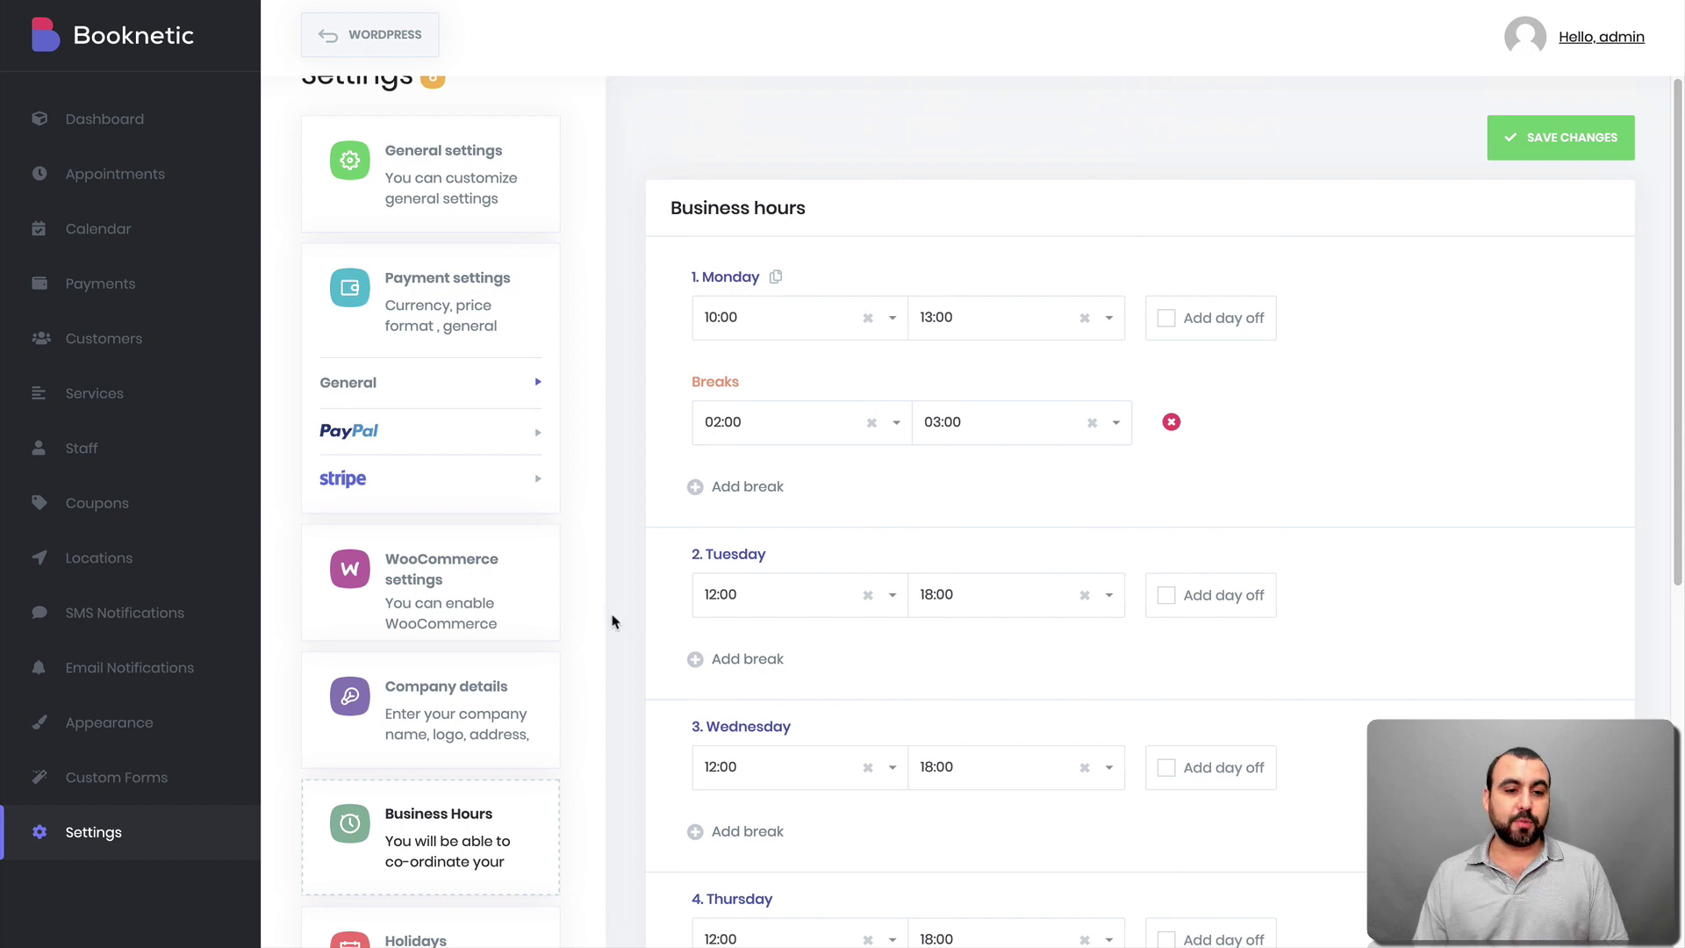
# - Open the Holidays settings and mark 12 February 2020 as a holiday
pyautogui.scroll(-3, 527, 664)
pyautogui.scroll(-2, 526, 664)
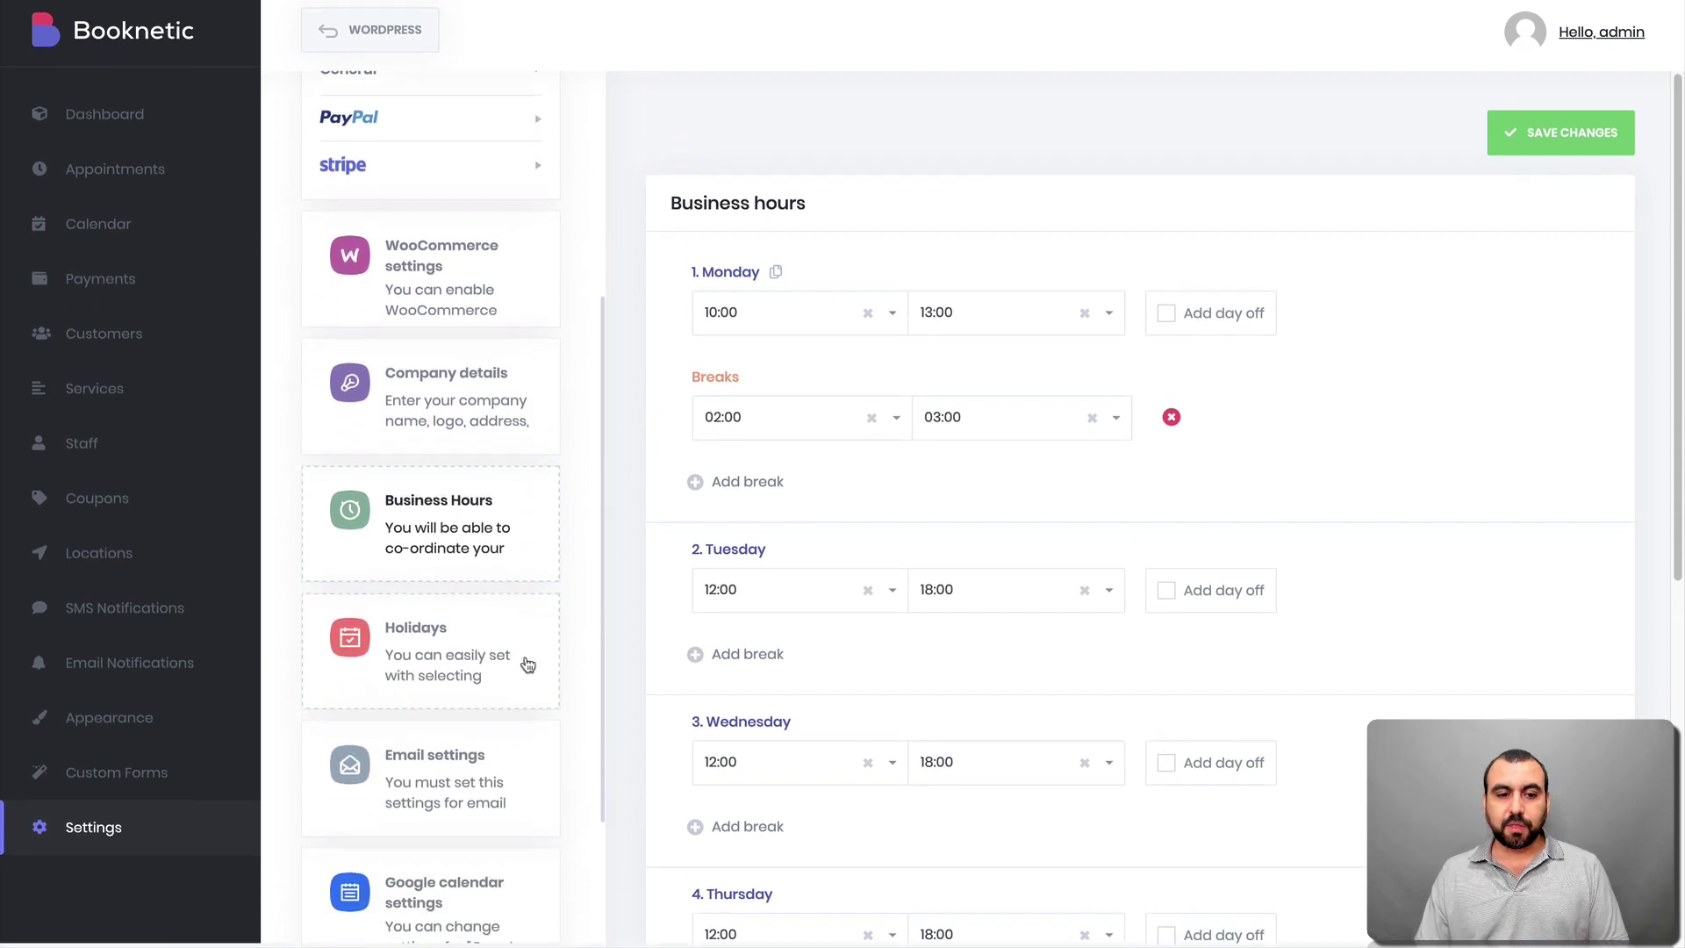
pyautogui.click(509, 627)
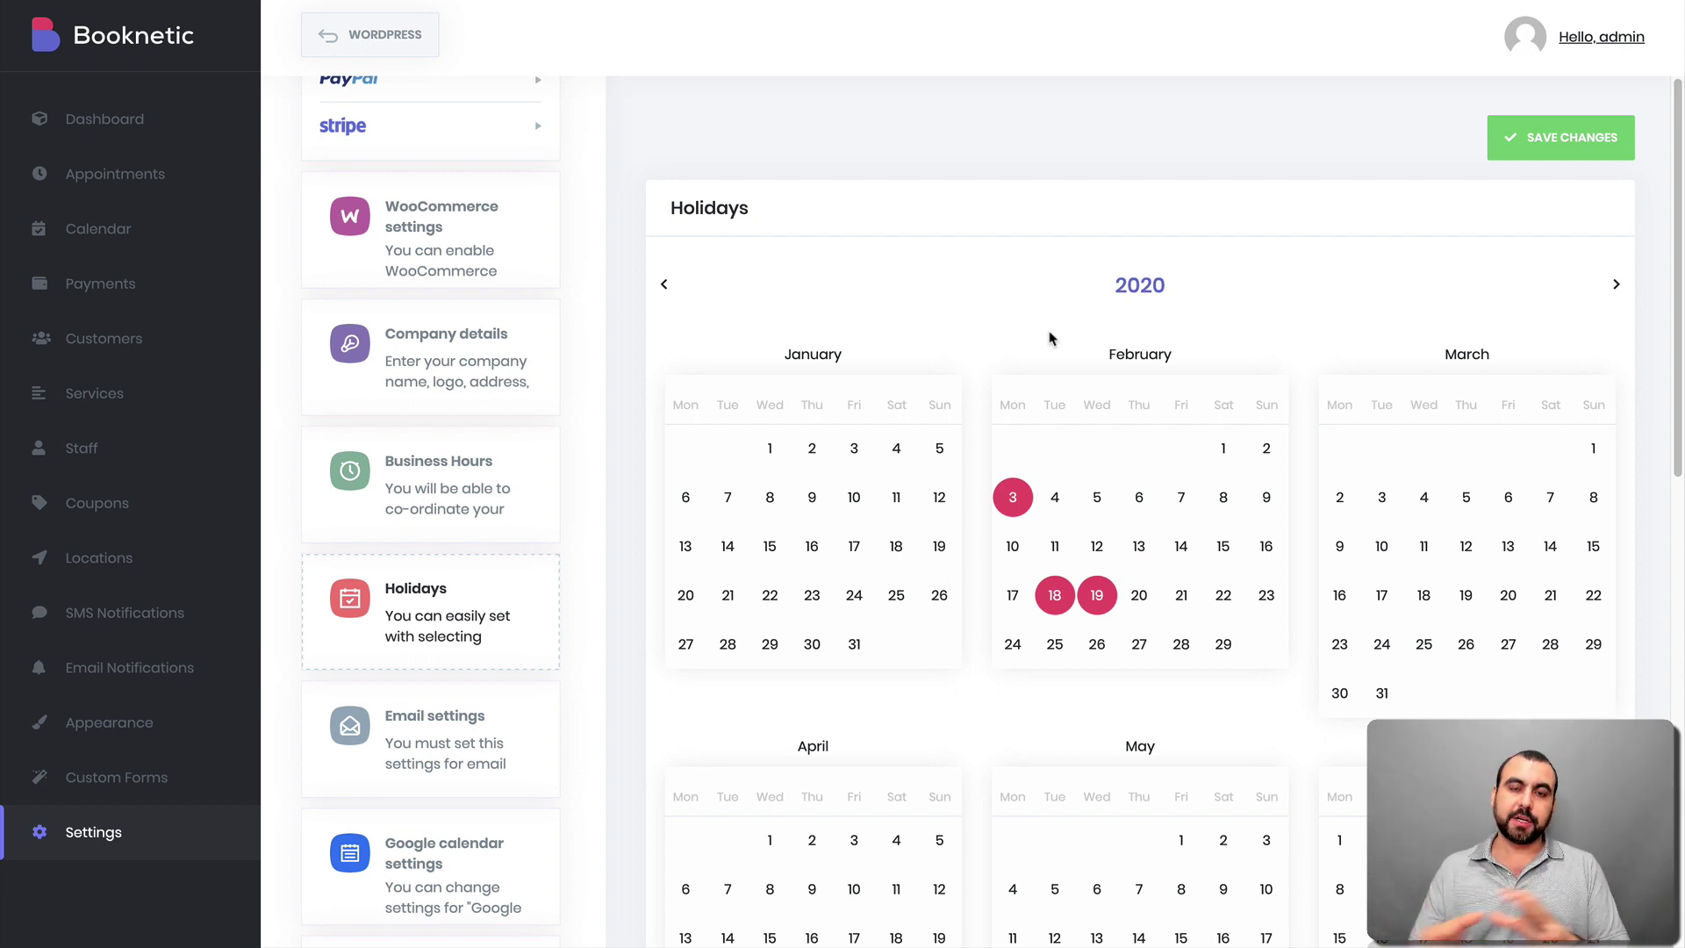
pyautogui.scroll(-1, 1049, 338)
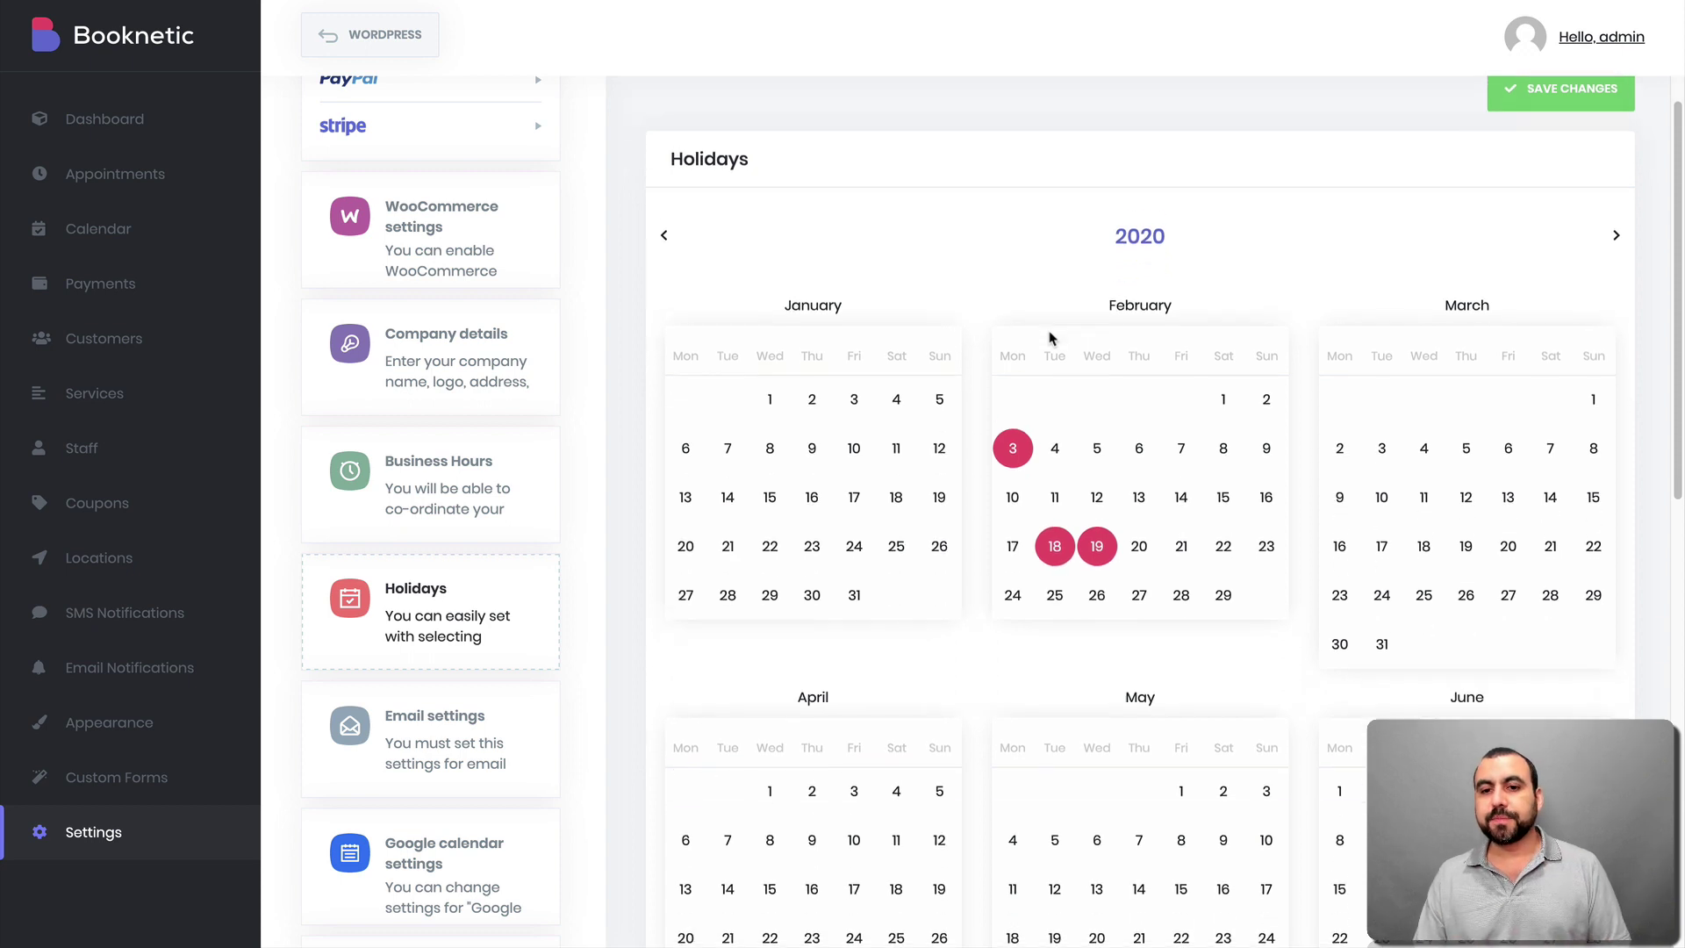
pyautogui.click(1107, 482)
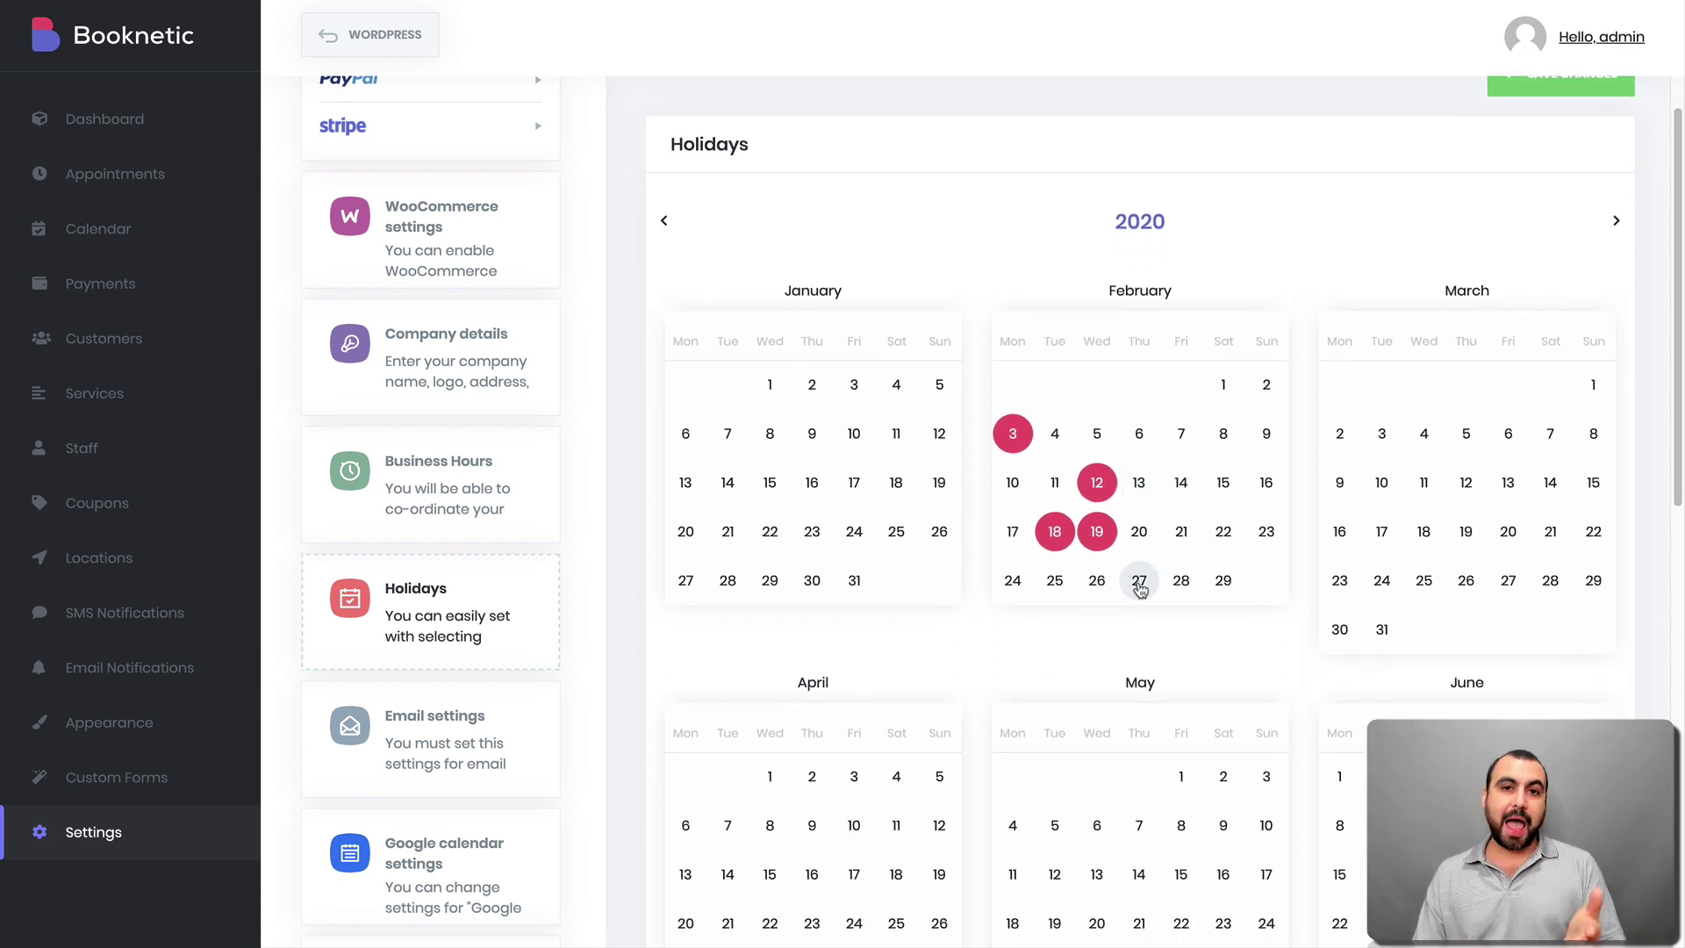
pyautogui.scroll(1, 1071, 490)
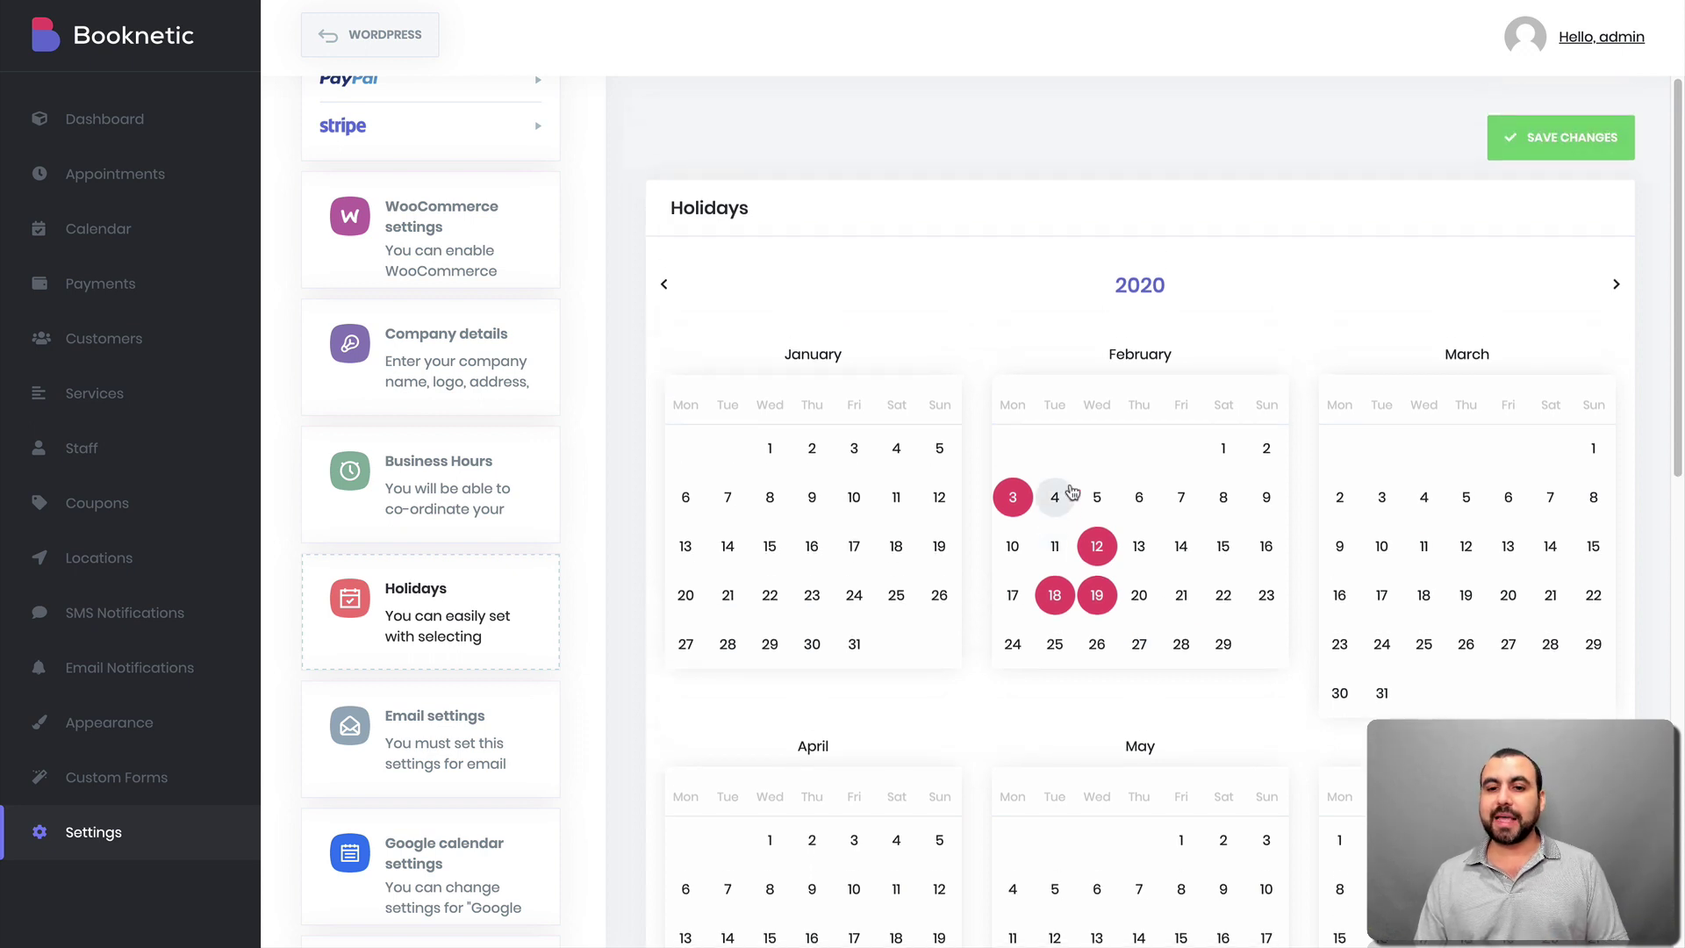
pyautogui.scroll(-1, 1062, 482)
pyautogui.scroll(1, 1080, 491)
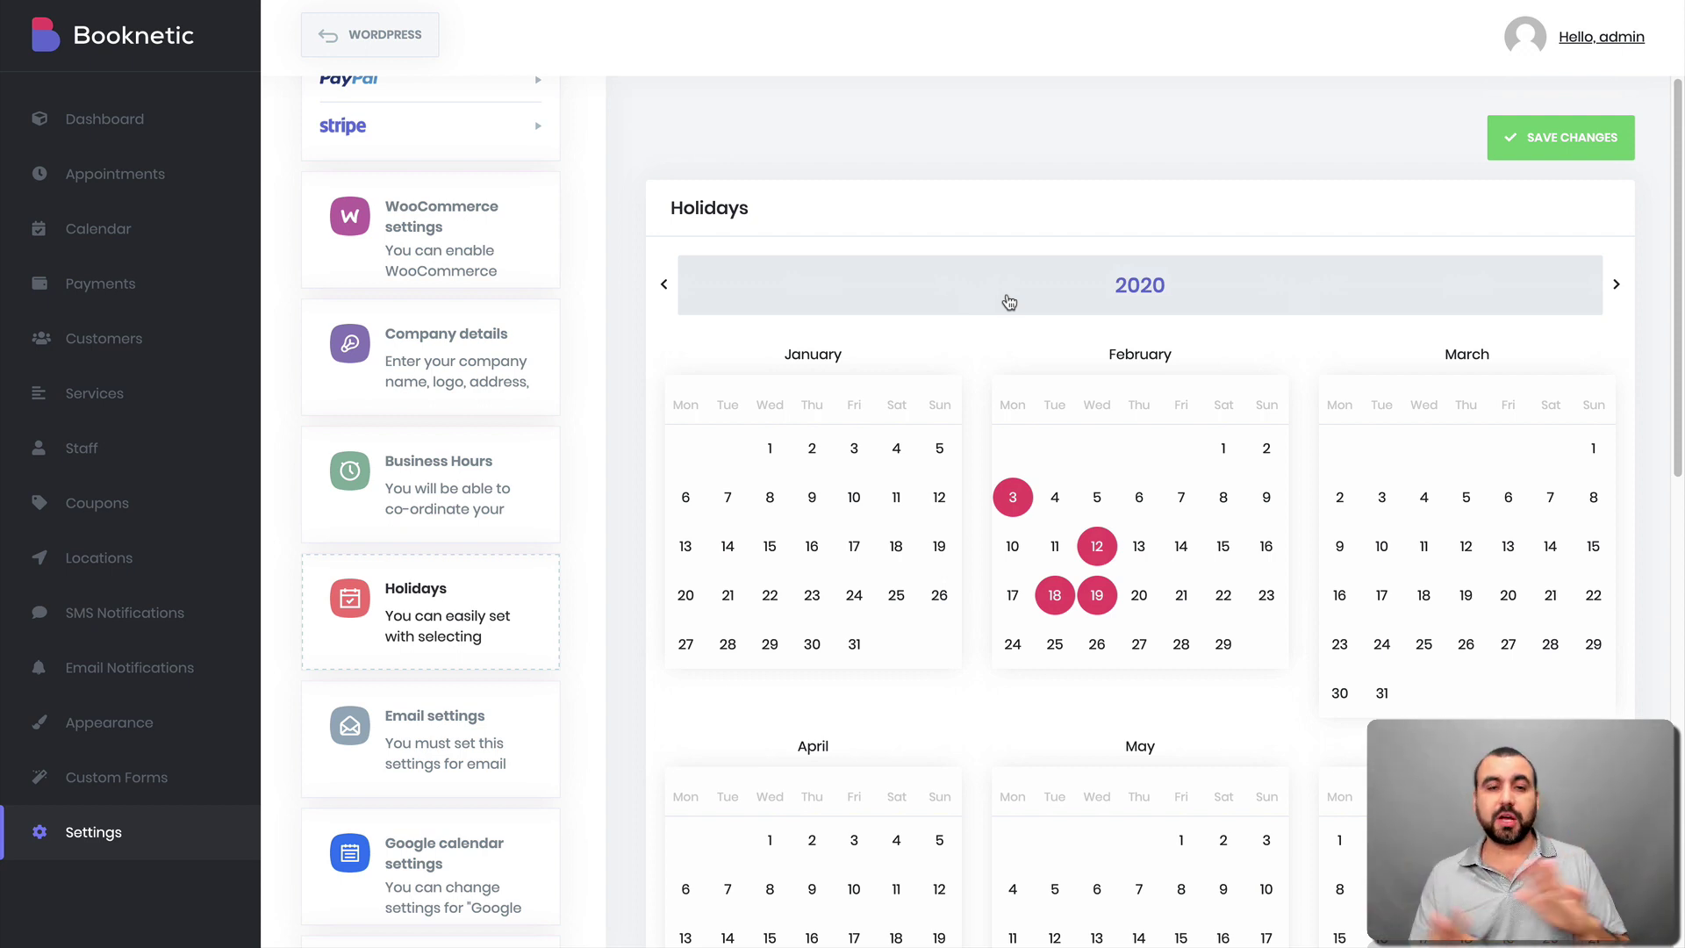
# - Open the Email settings and review the mail gateway options without changing the selection
pyautogui.click(472, 720)
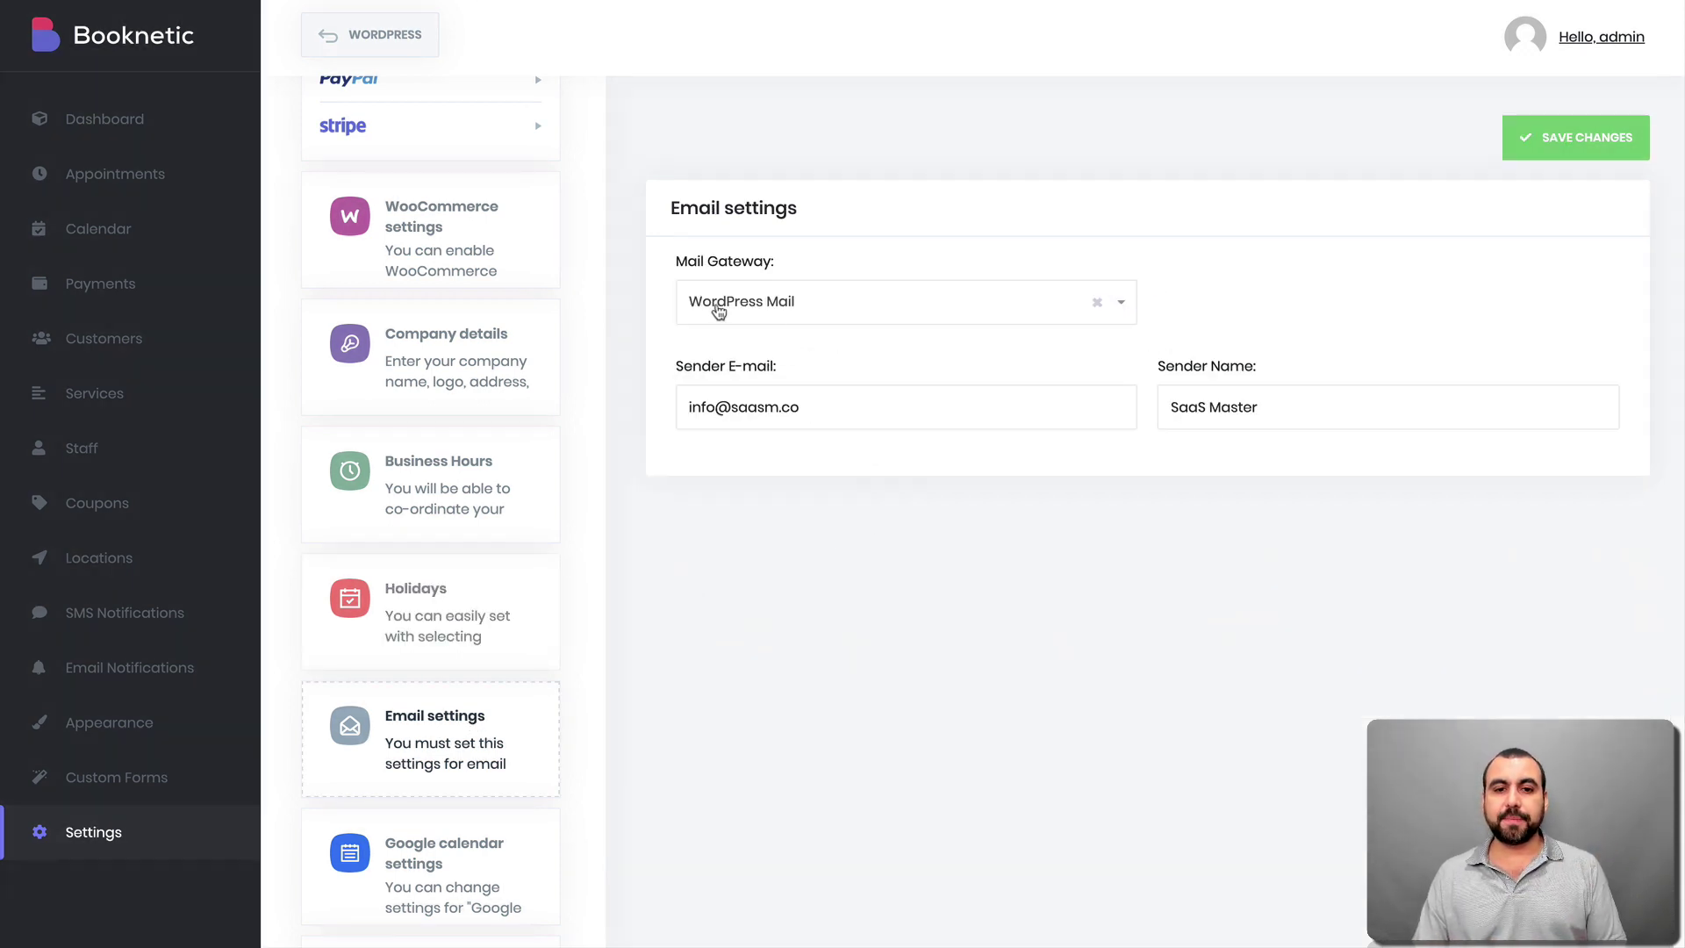
pyautogui.click(789, 313)
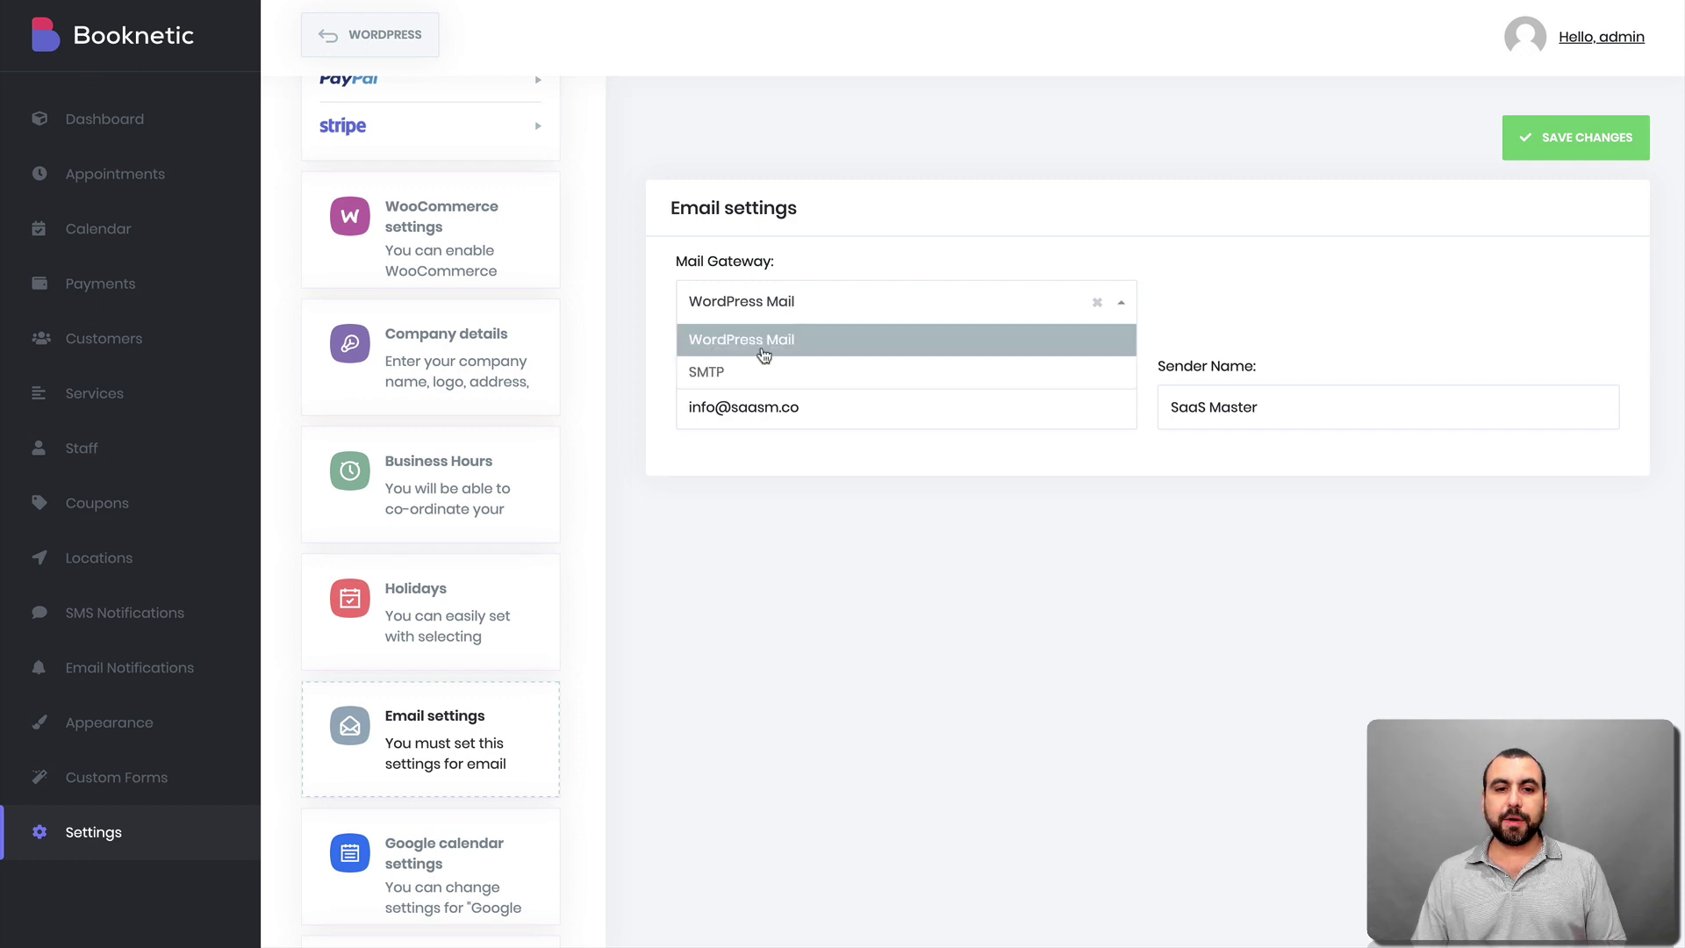
pyautogui.click(981, 604)
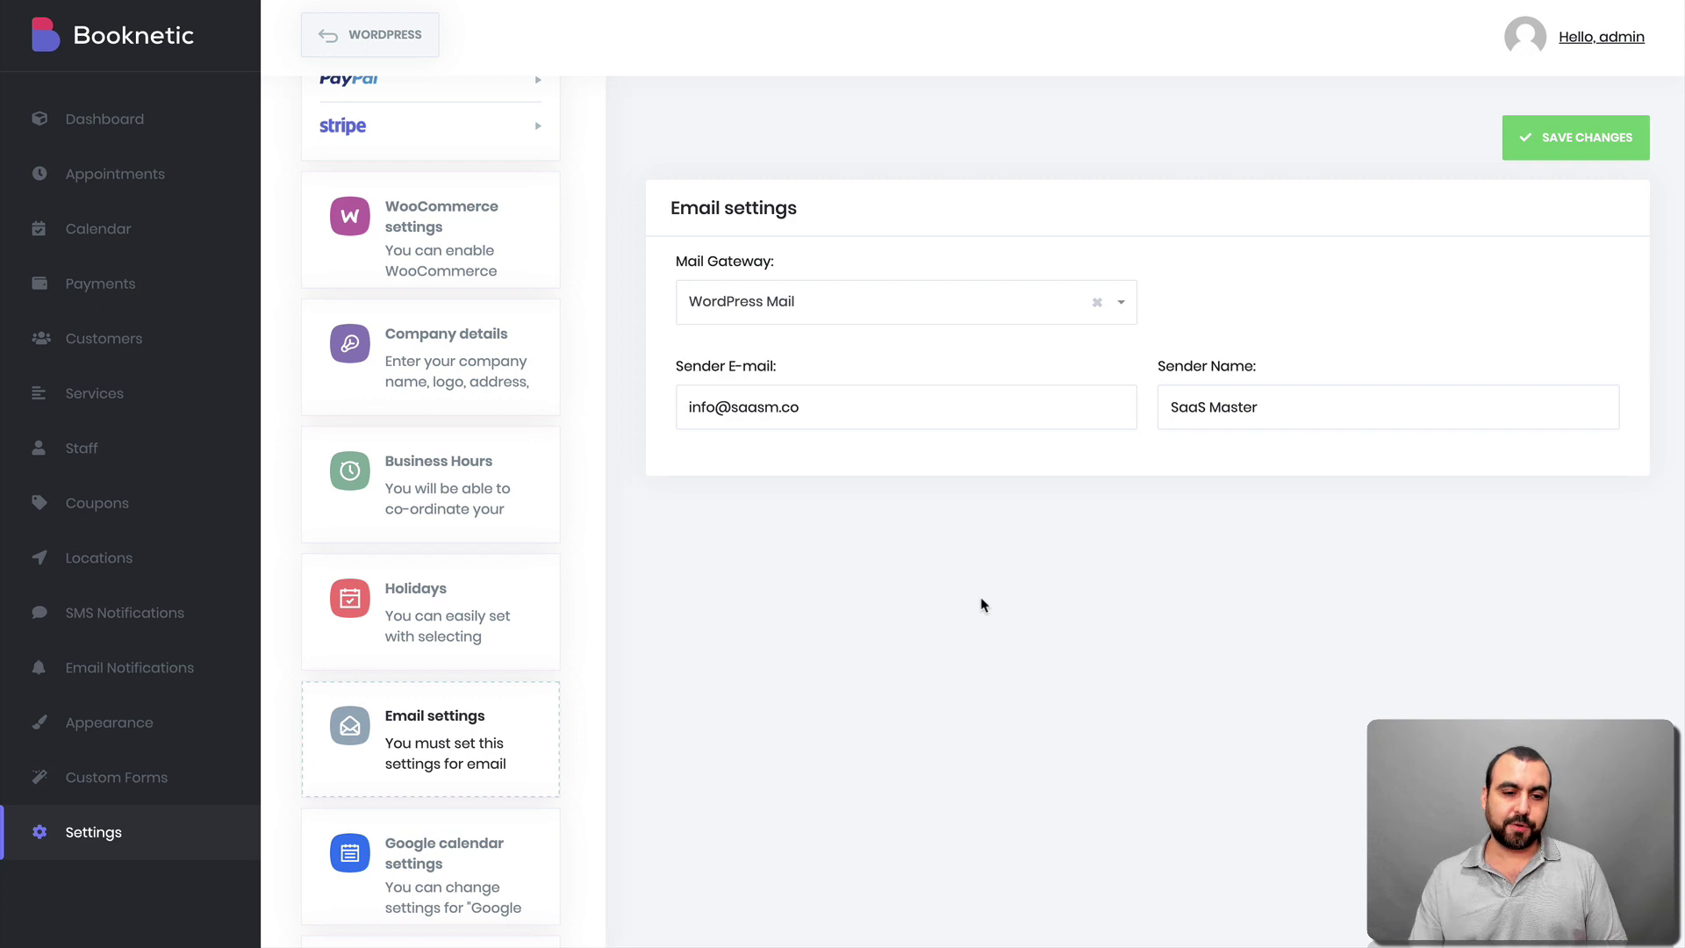
# - Open the SMS settings and review the Twilio account, token and sender phone number fields
pyautogui.scroll(-1, 482, 887)
pyautogui.scroll(-2, 450, 795)
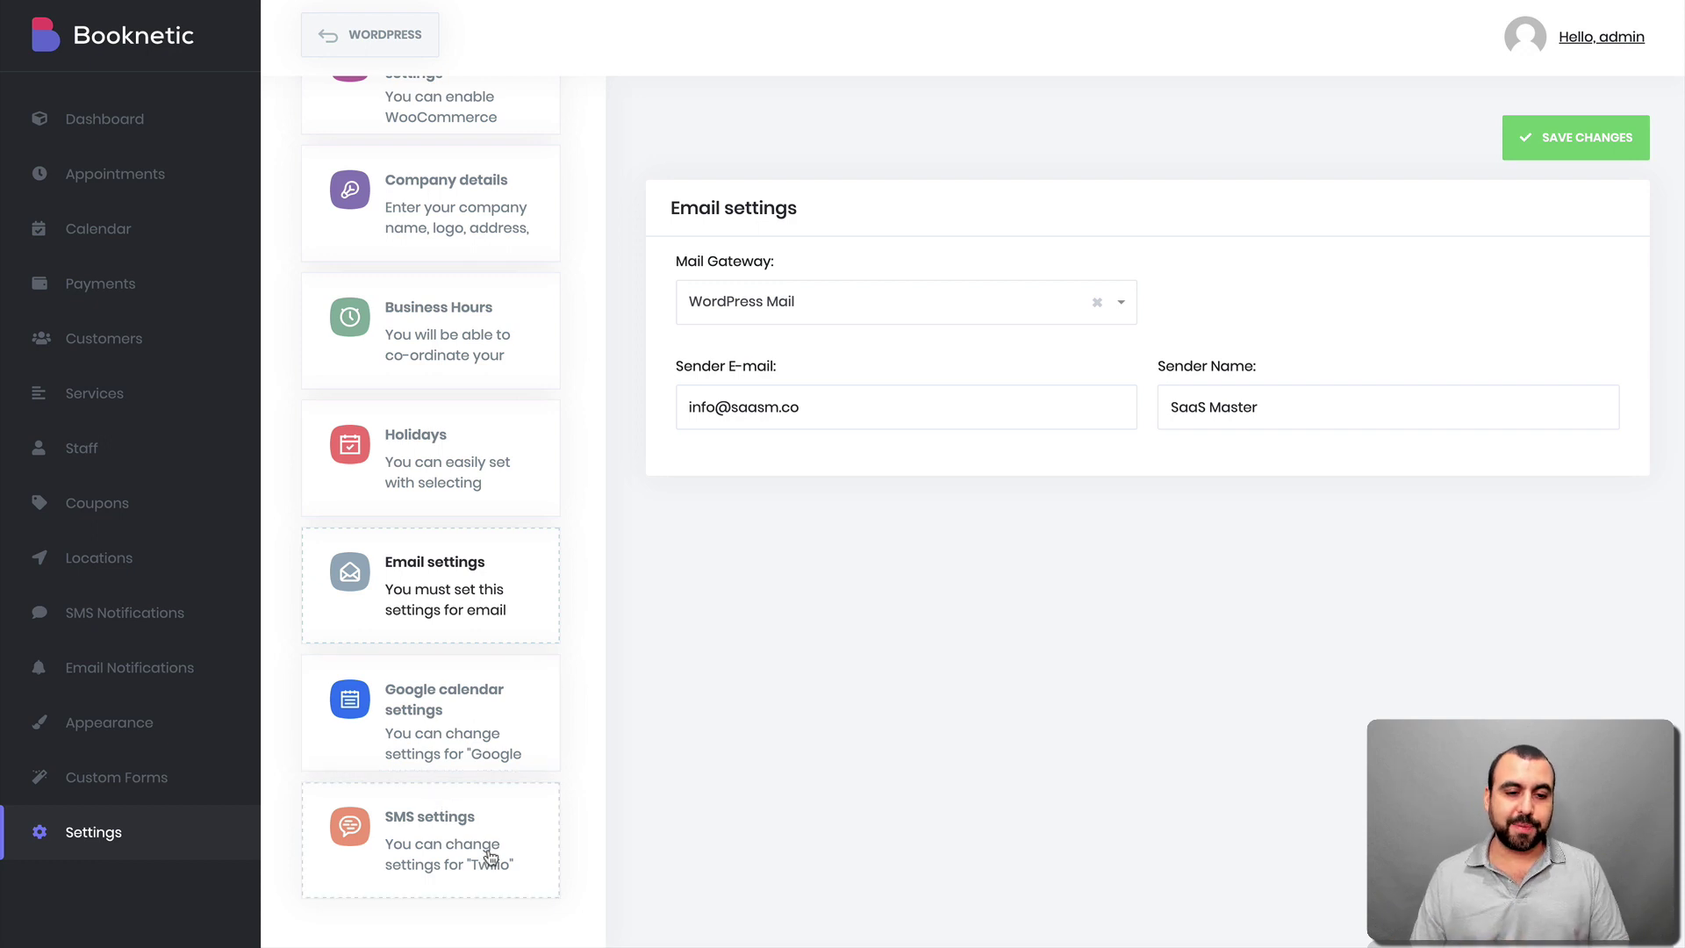
pyautogui.click(443, 830)
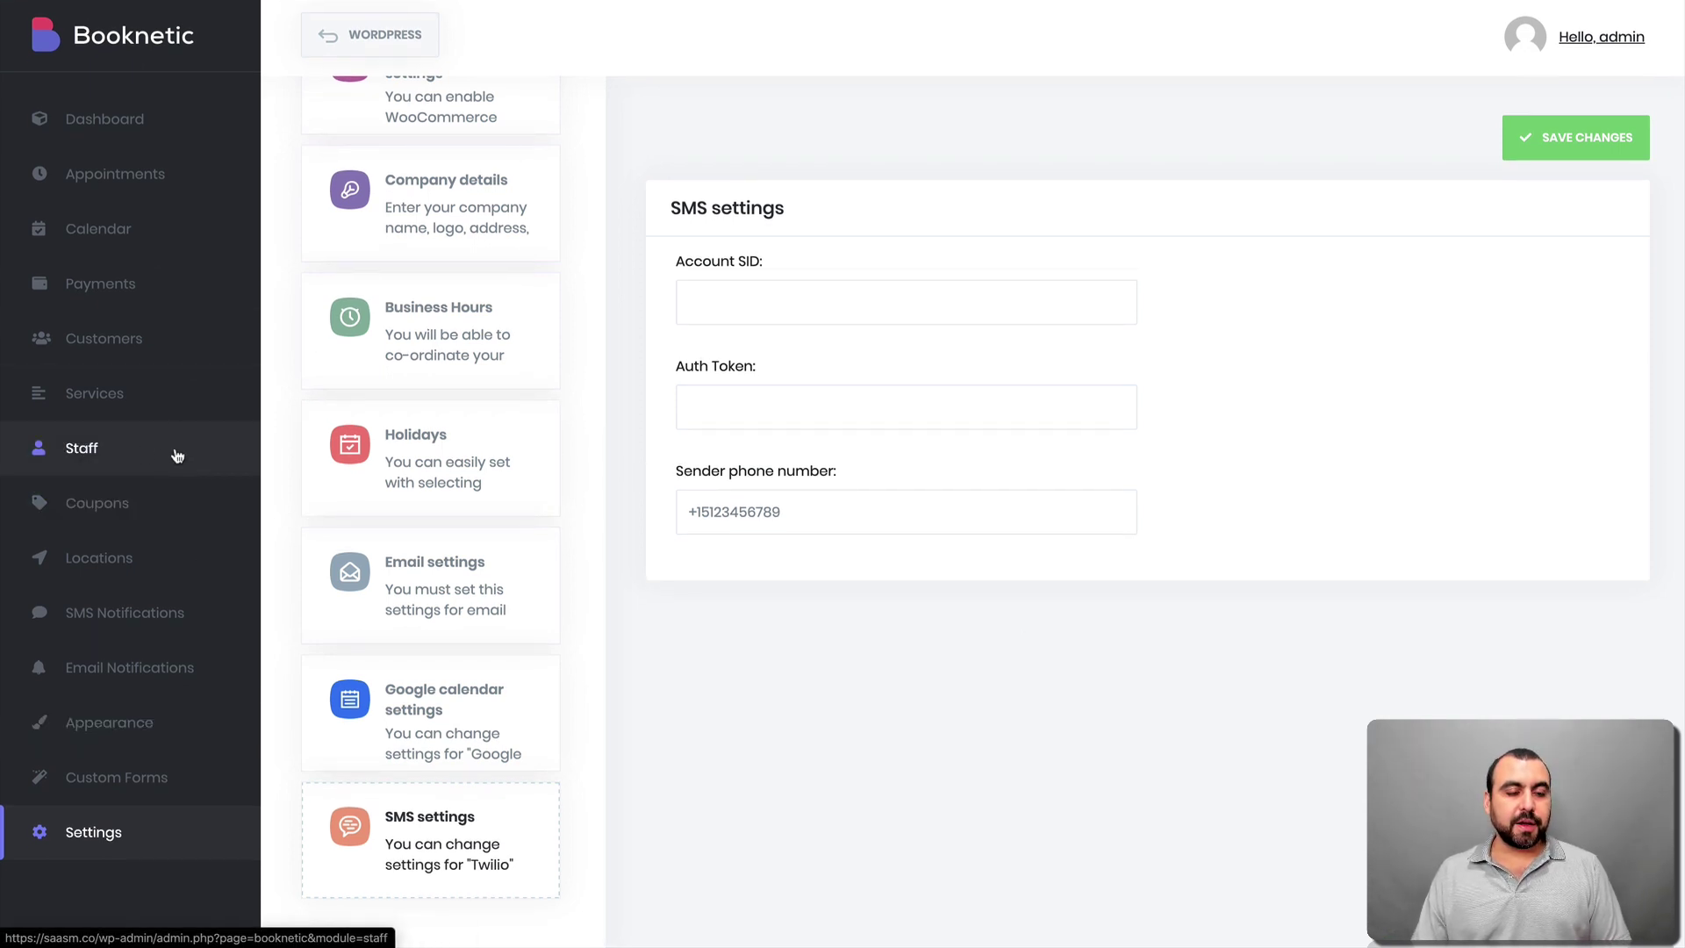
# - Open the Staff list, start adding a staff member and review the details fields of the form
pyautogui.click(140, 456)
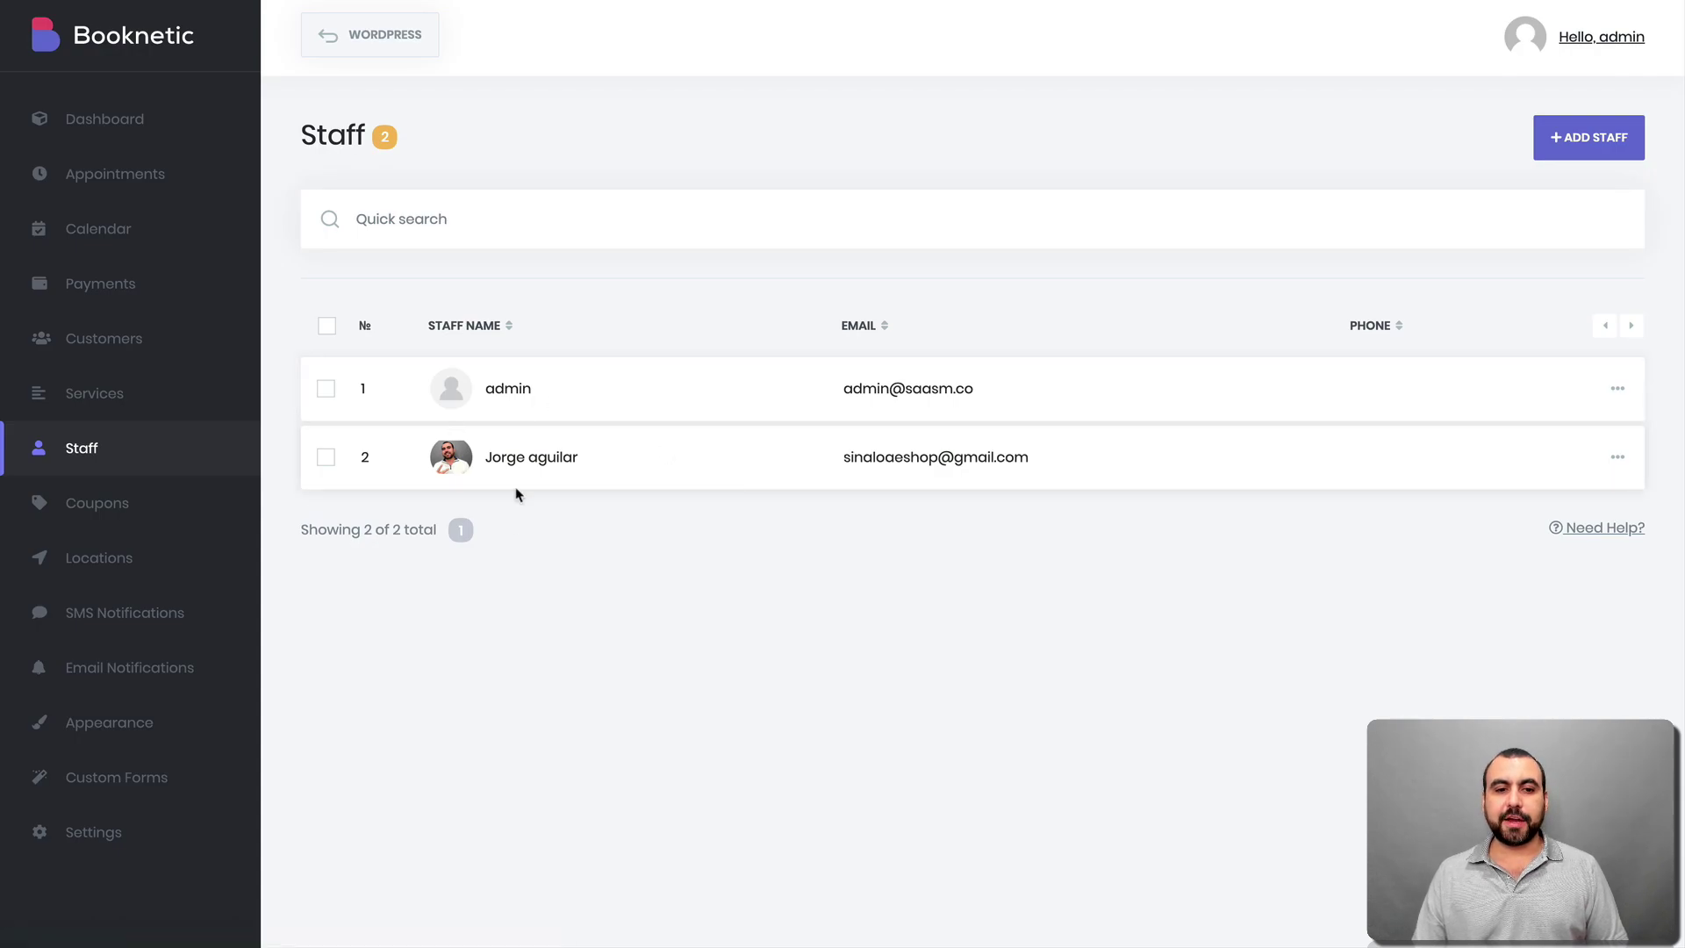
pyautogui.click(1606, 131)
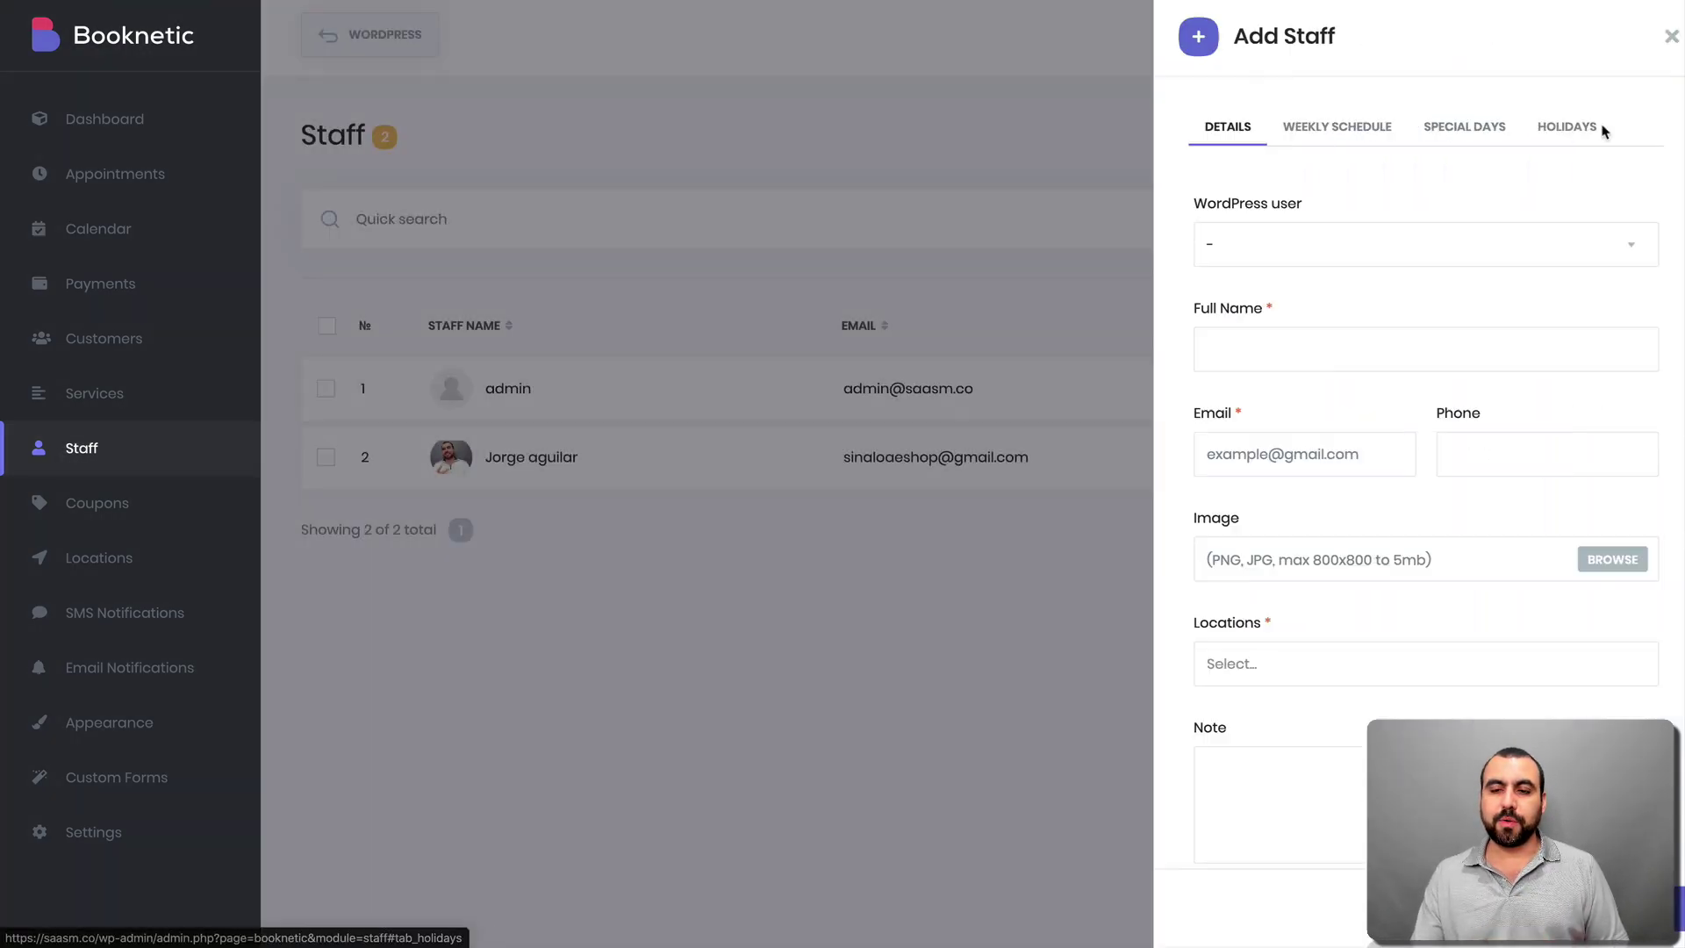
pyautogui.moveTo(922, 207); pyautogui.dragTo(1042, 208)
pyautogui.click(1042, 206)
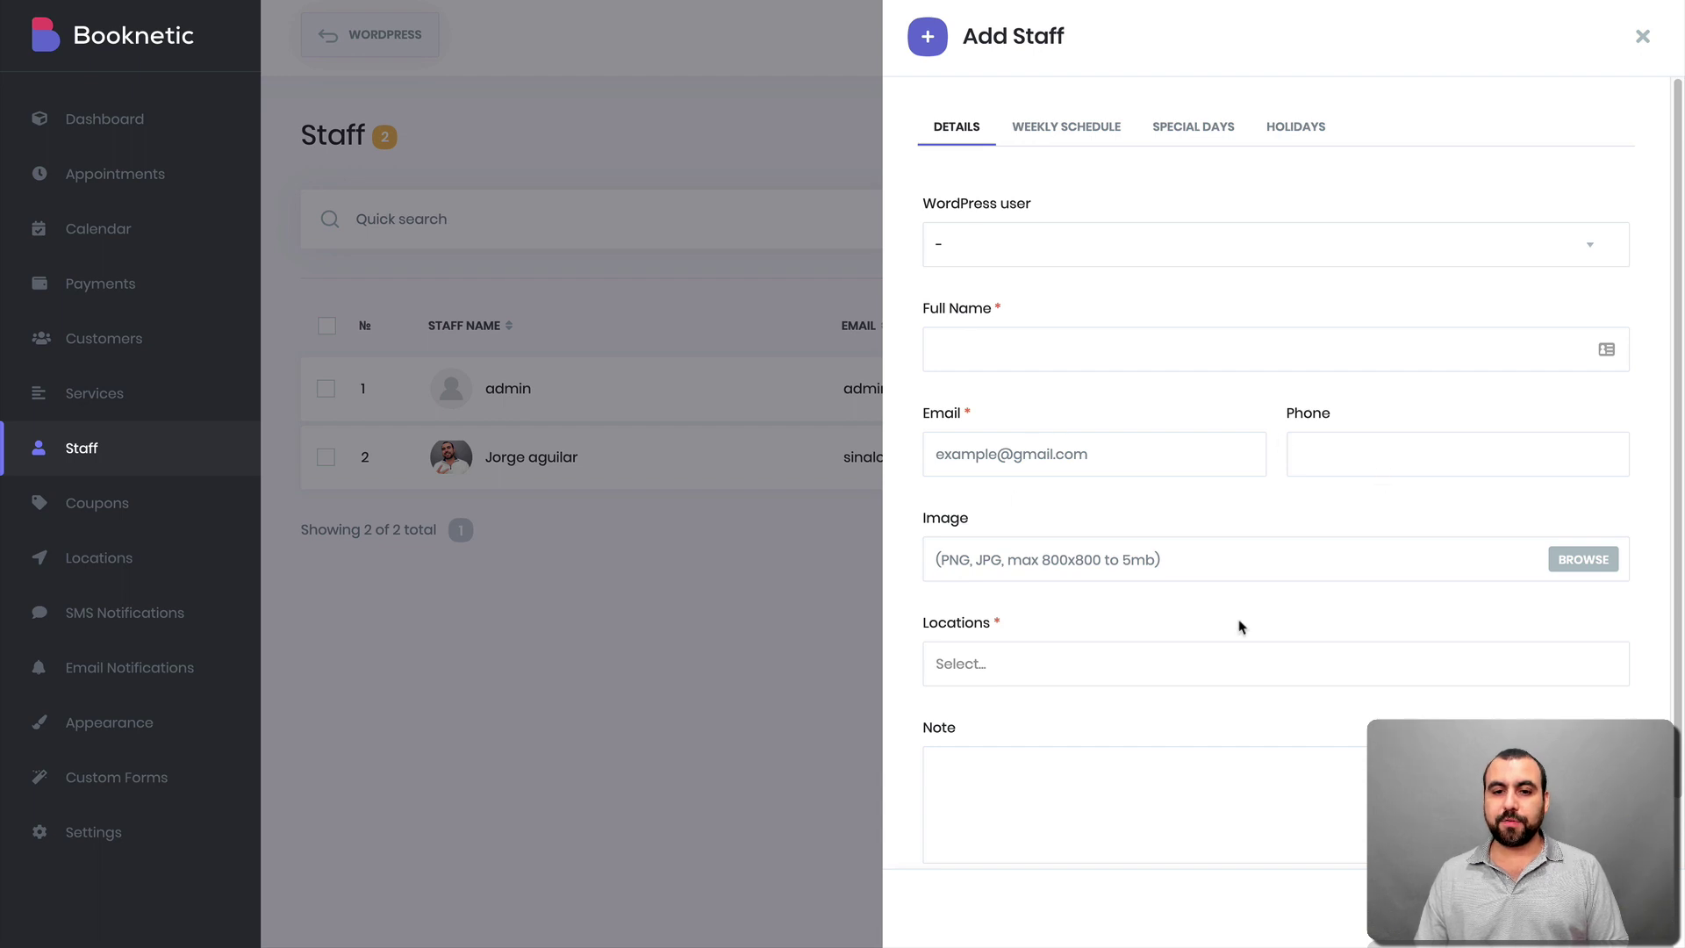
pyautogui.scroll(-1, 991, 784)
pyautogui.scroll(1, 989, 782)
# - Review the weekly schedule, special days and holidays sections of the new staff form
pyautogui.click(1085, 138)
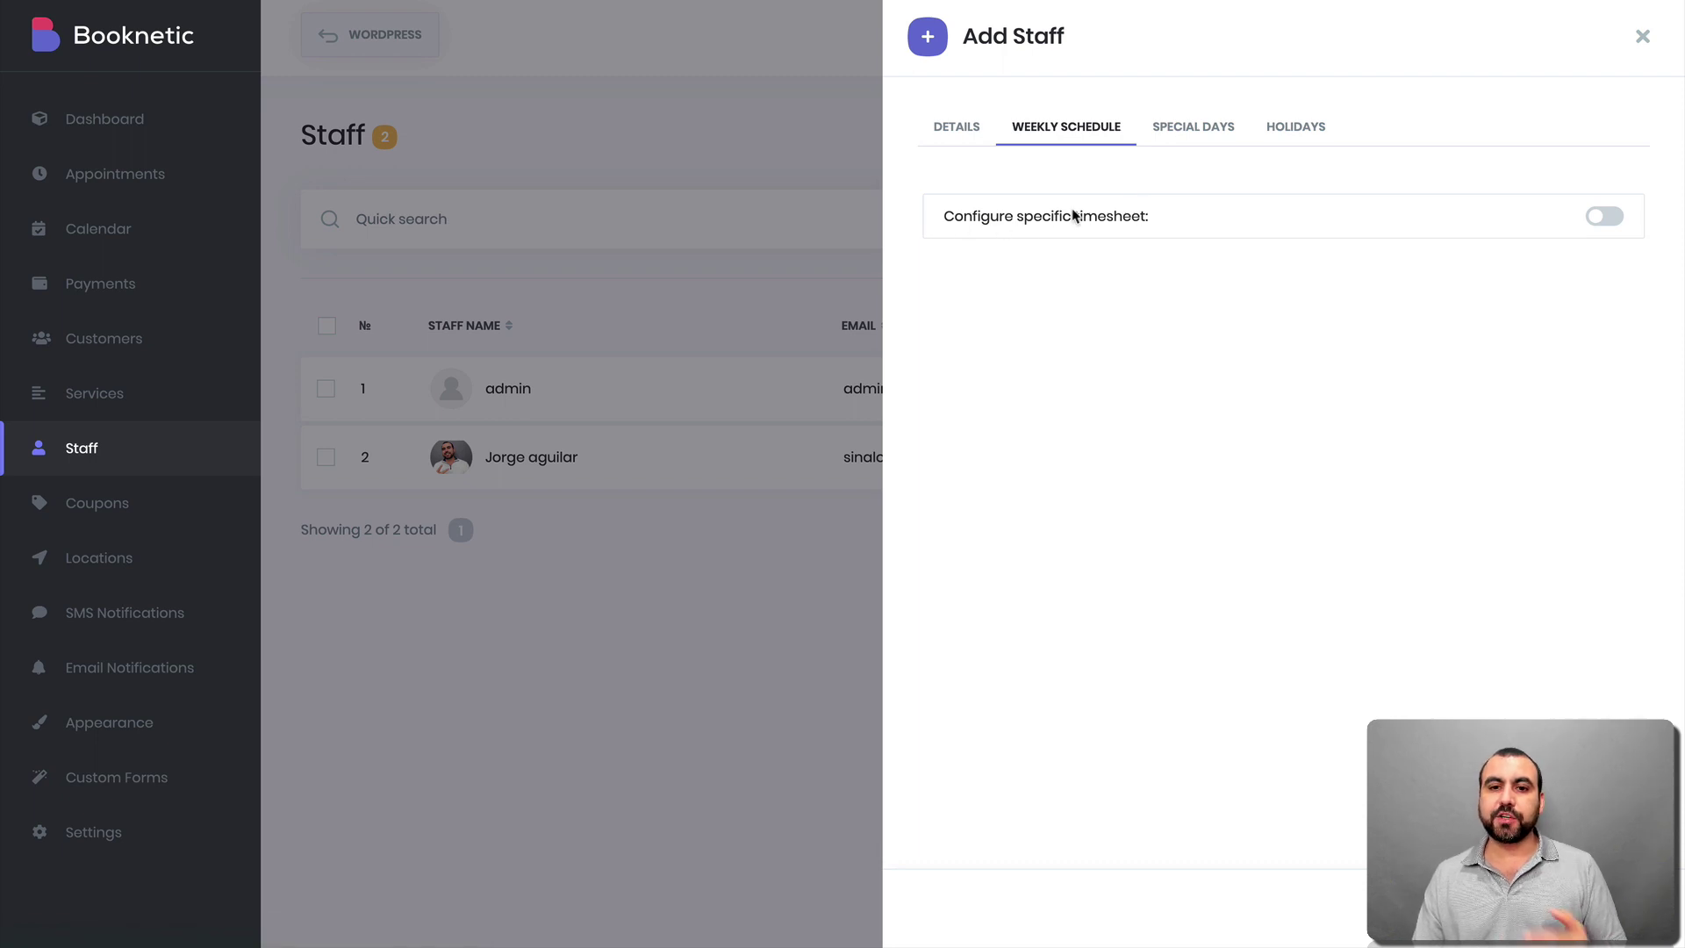
pyautogui.click(1208, 135)
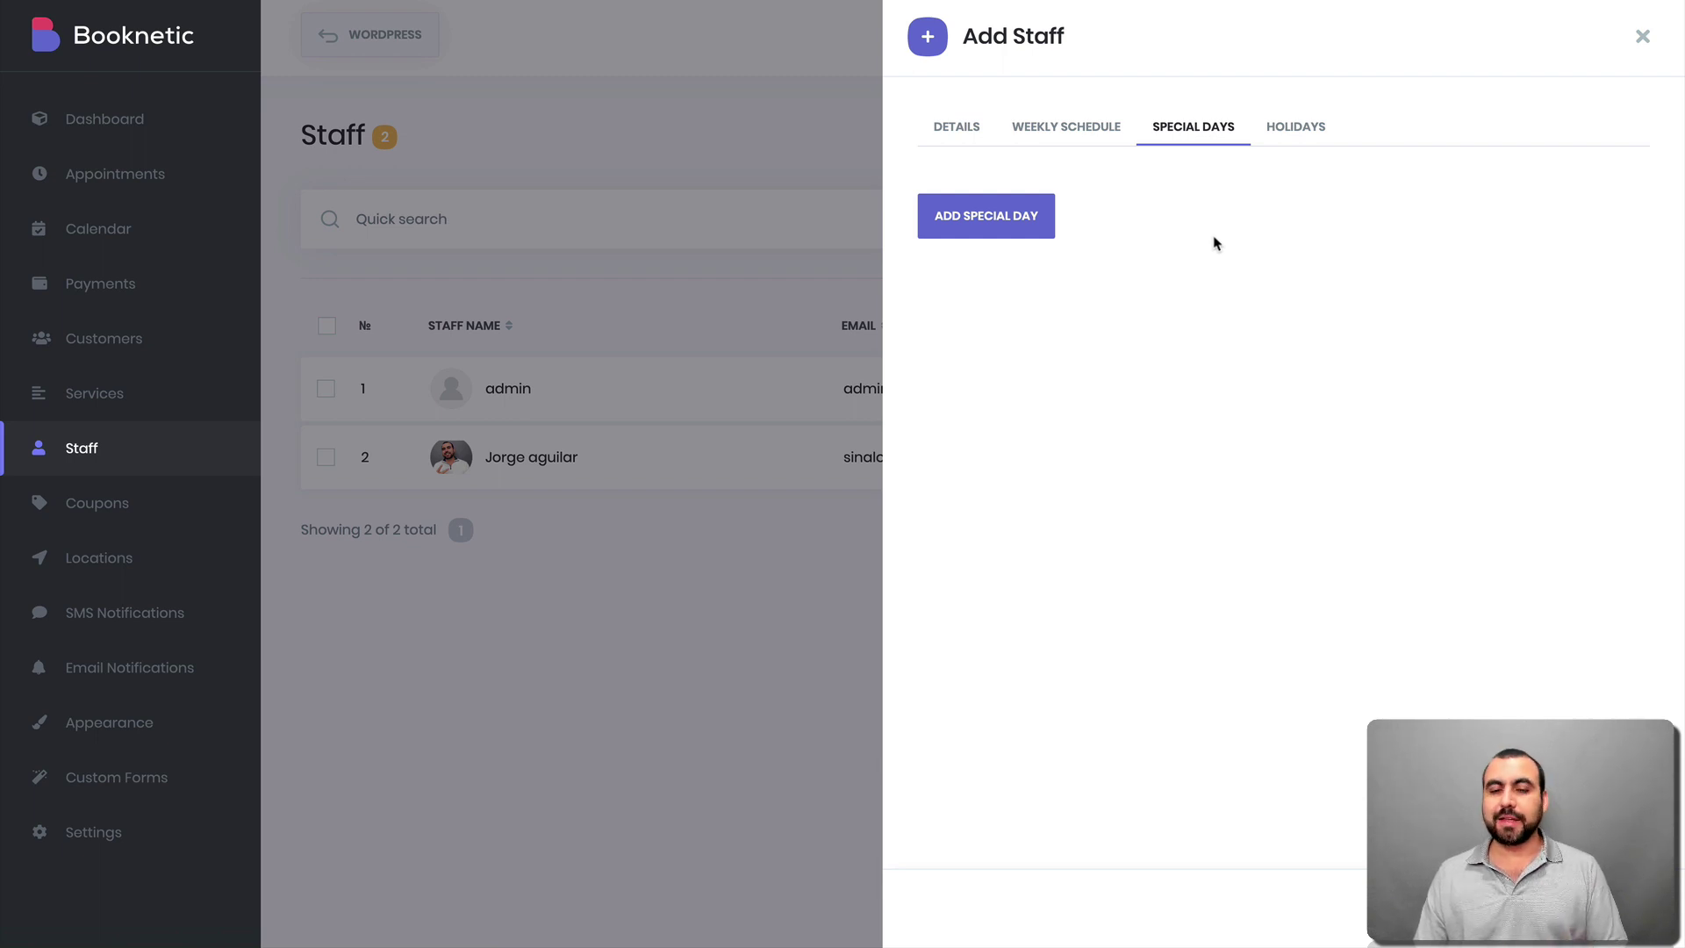
pyautogui.click(1279, 140)
# - Enable the specific timesheet in the new staff member's weekly schedule, review its hours, and close the form without saving
pyautogui.click(1110, 132)
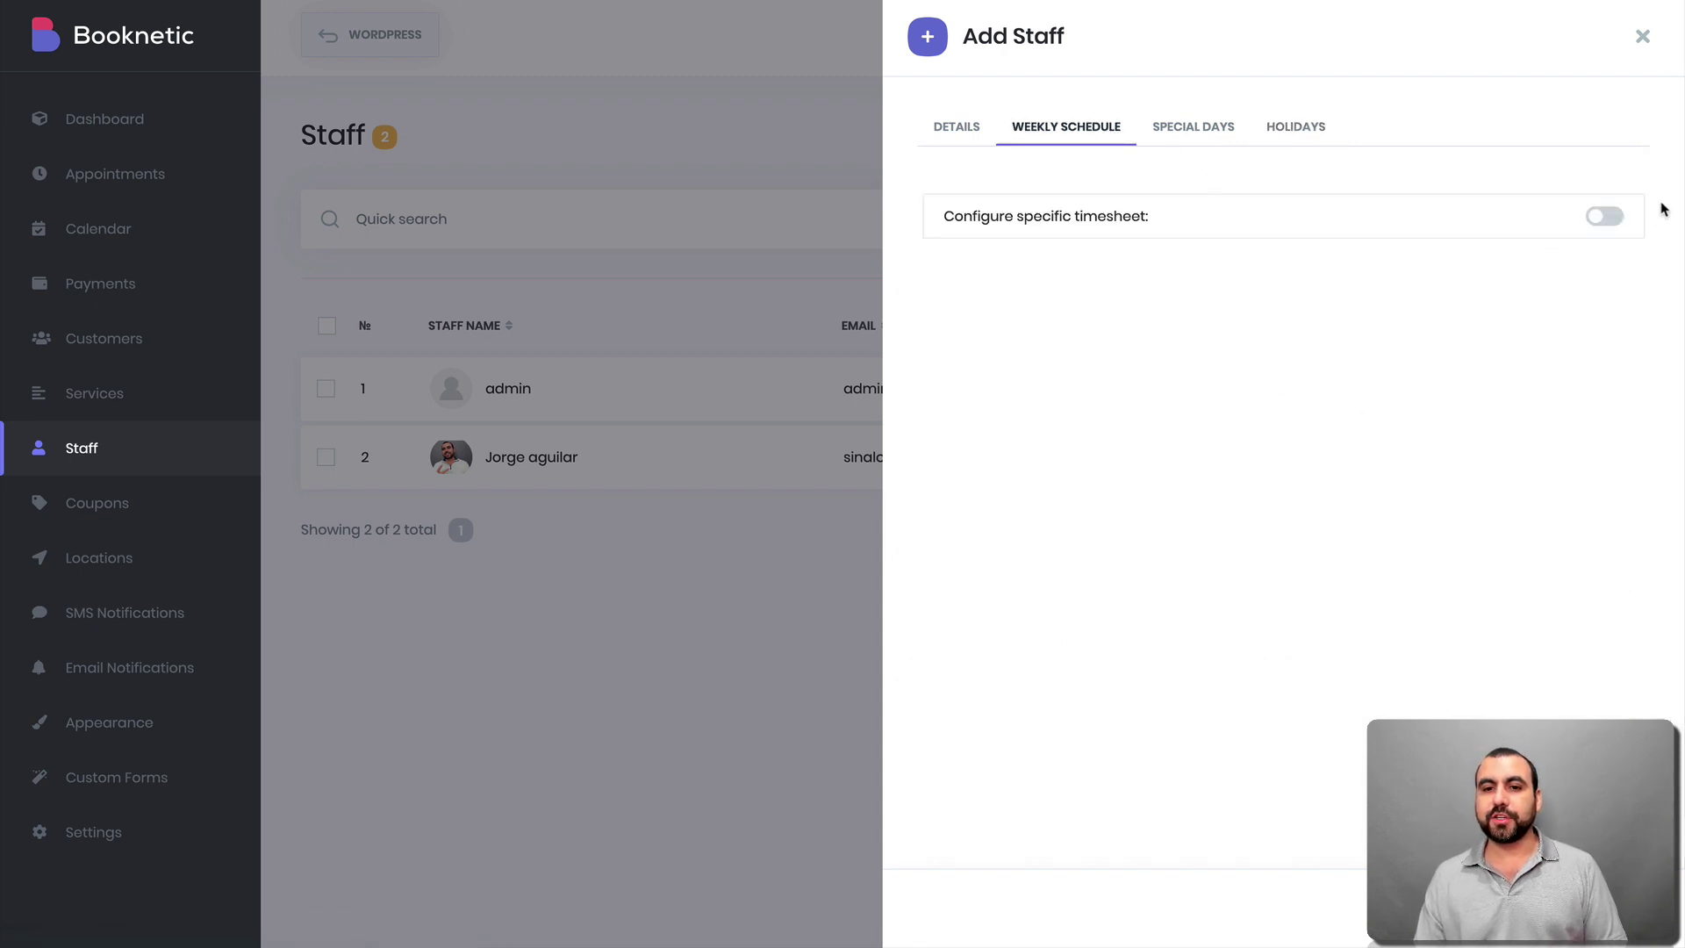
pyautogui.click(1595, 218)
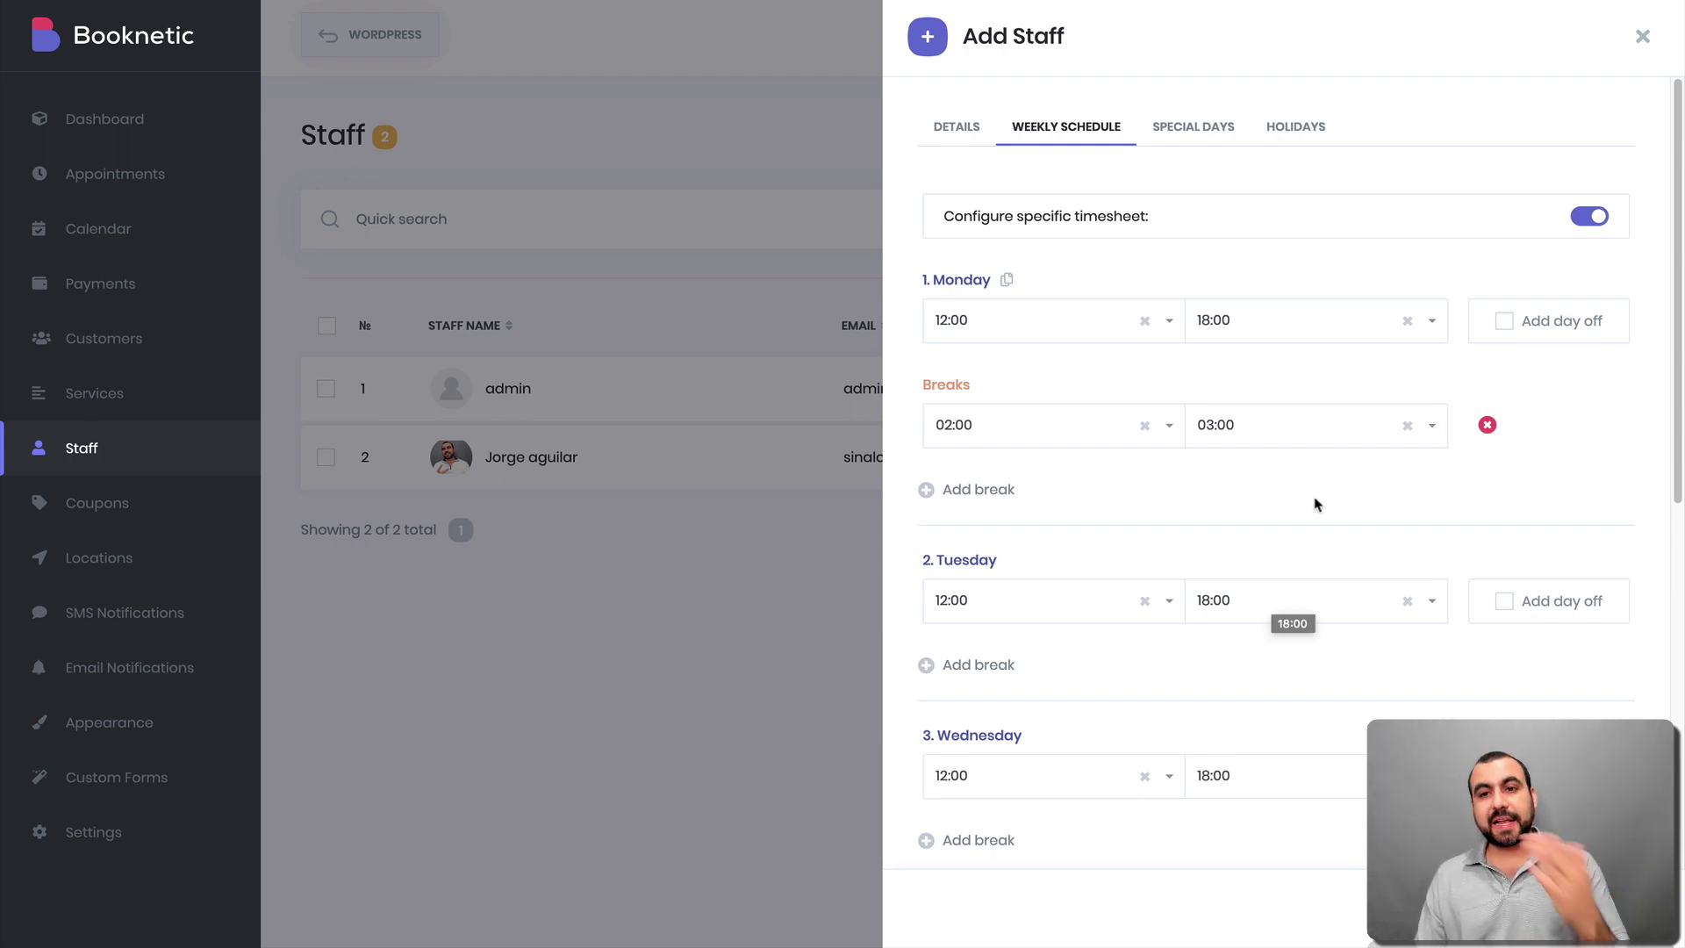
pyautogui.click(1642, 37)
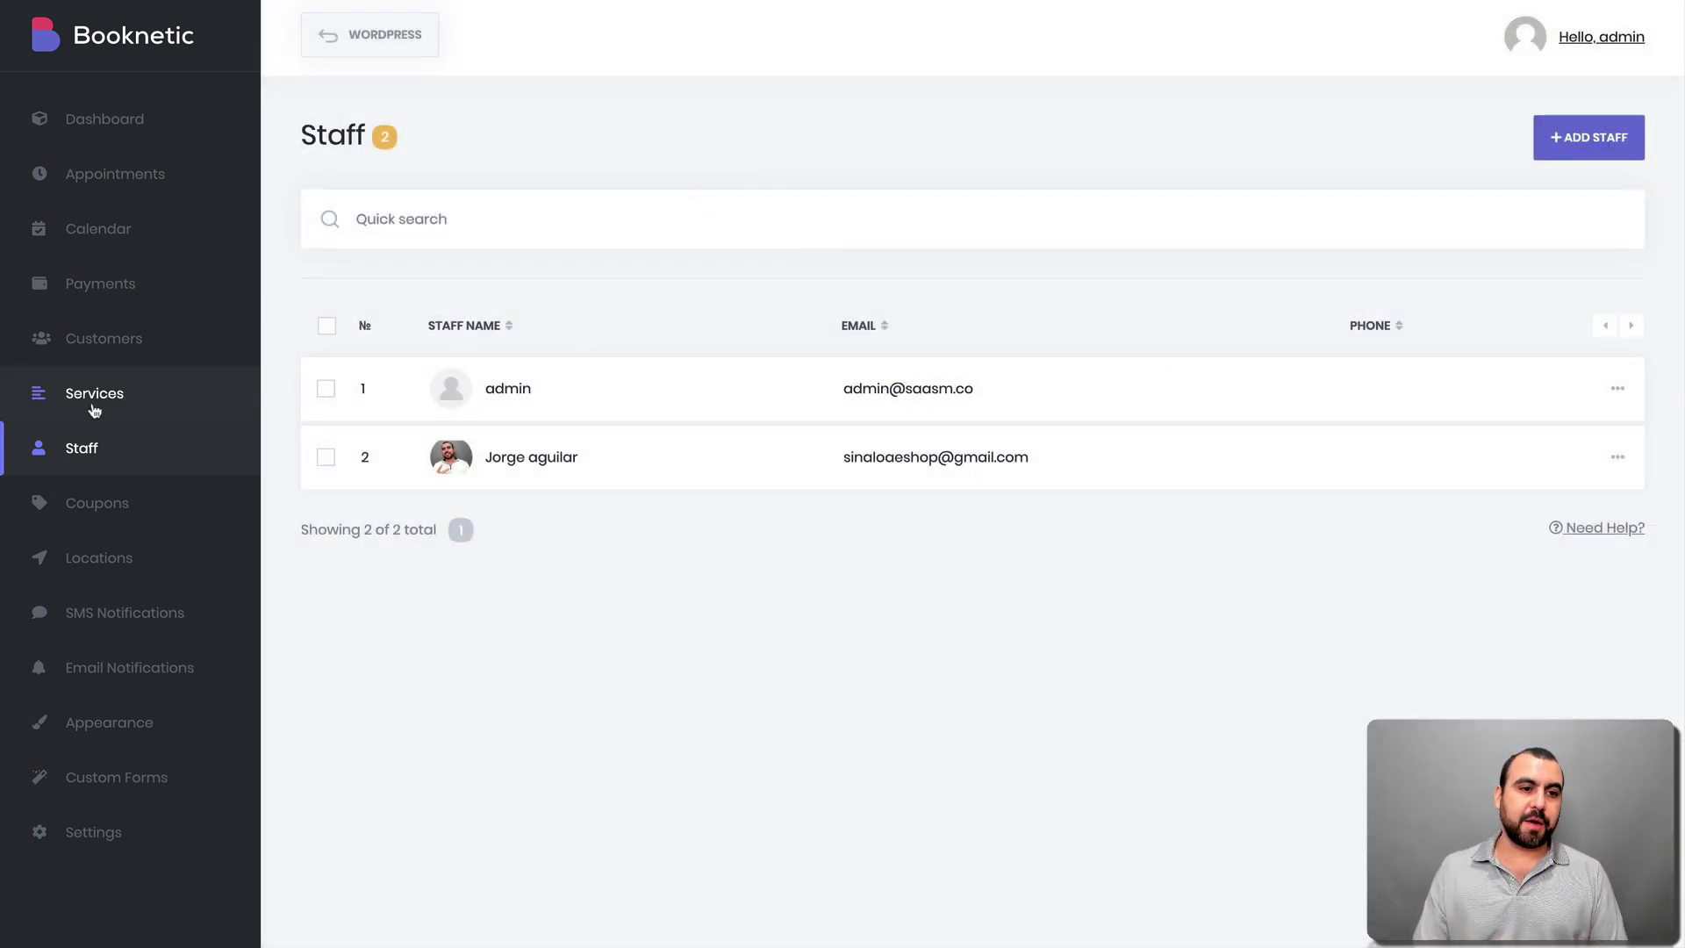
# - Open the Services page, start a new service in the Video Request category and examine its deposit field
pyautogui.click(148, 406)
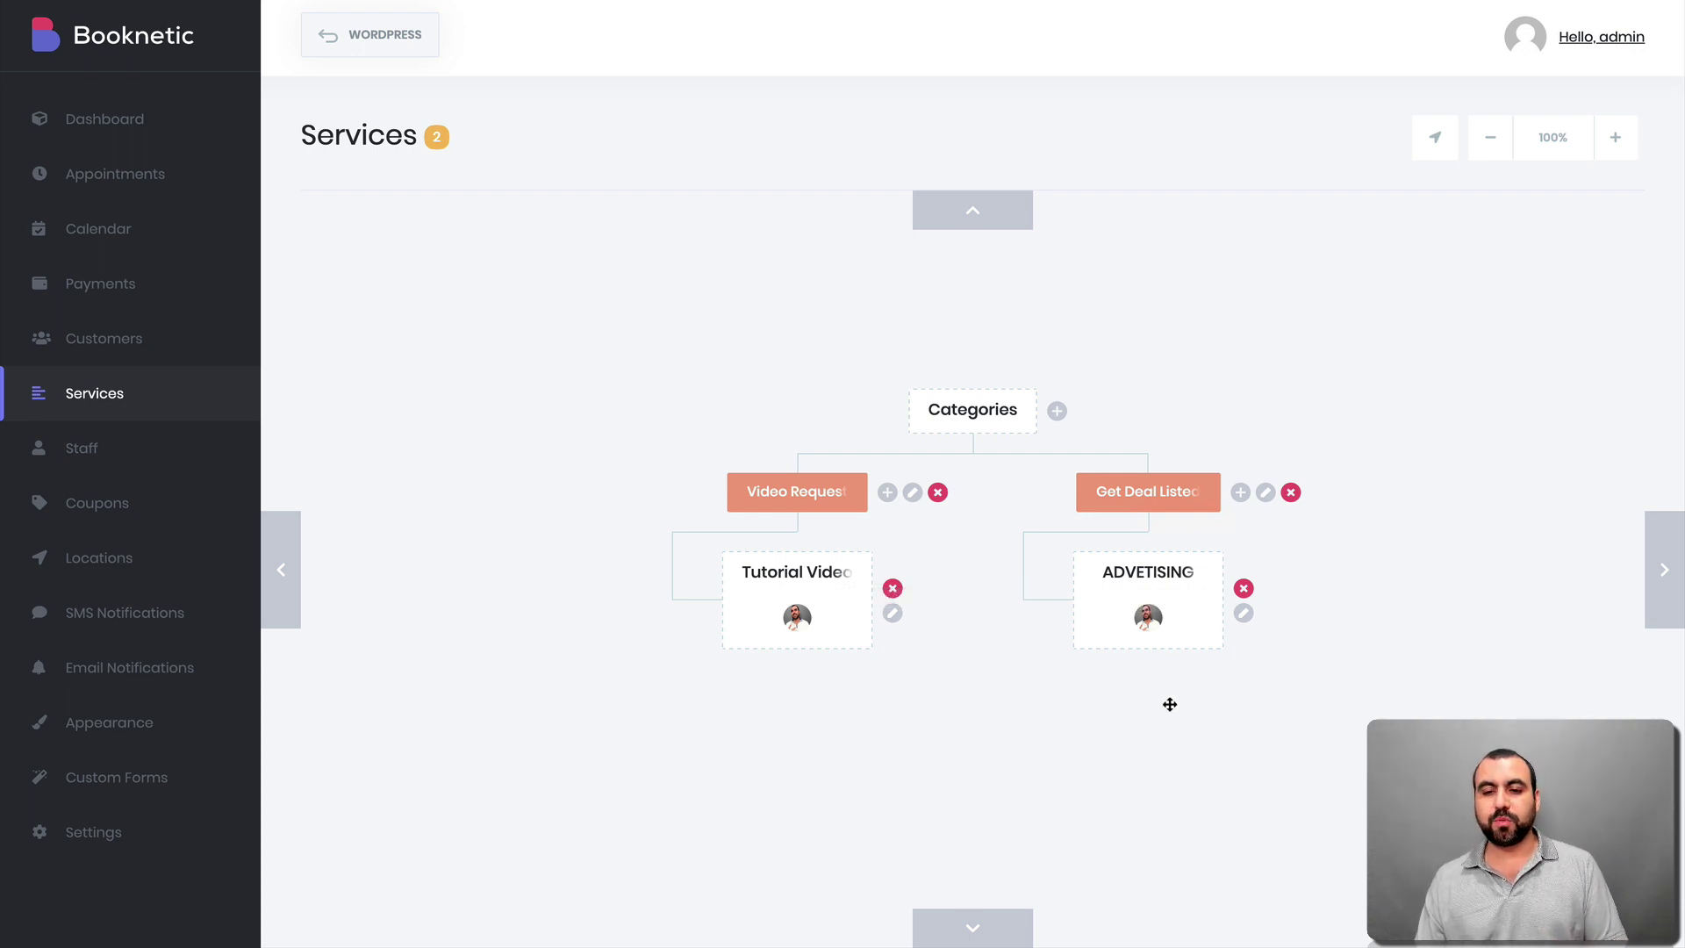
pyautogui.click(887, 492)
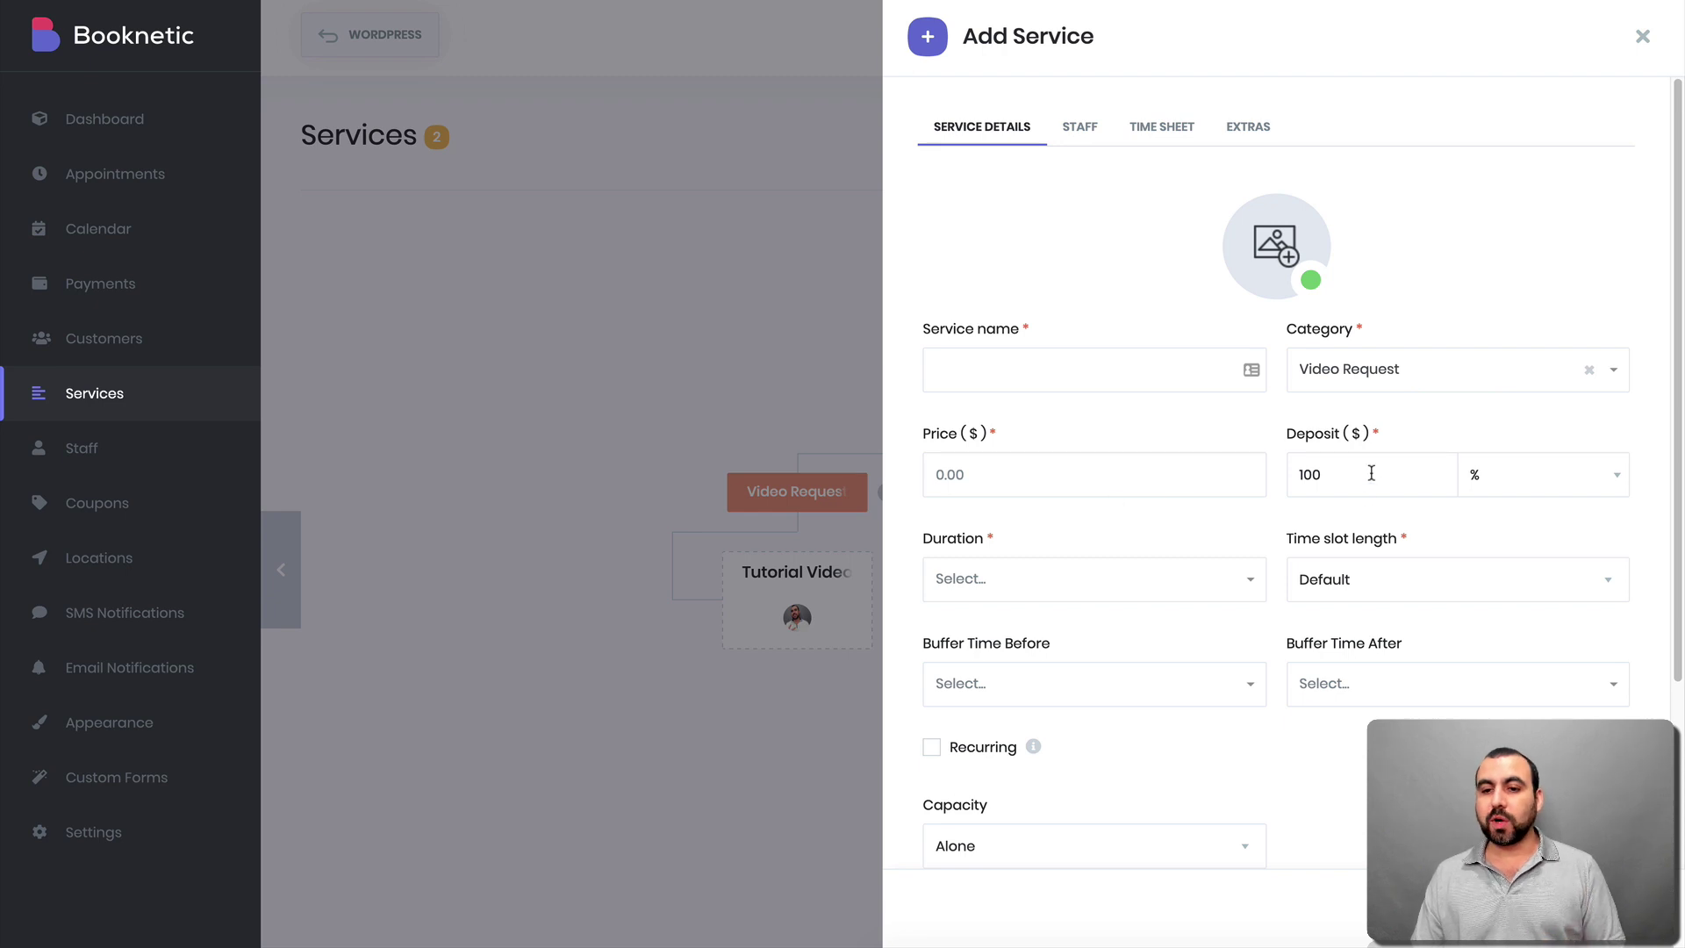
pyautogui.moveTo(1320, 474); pyautogui.dragTo(1297, 474)
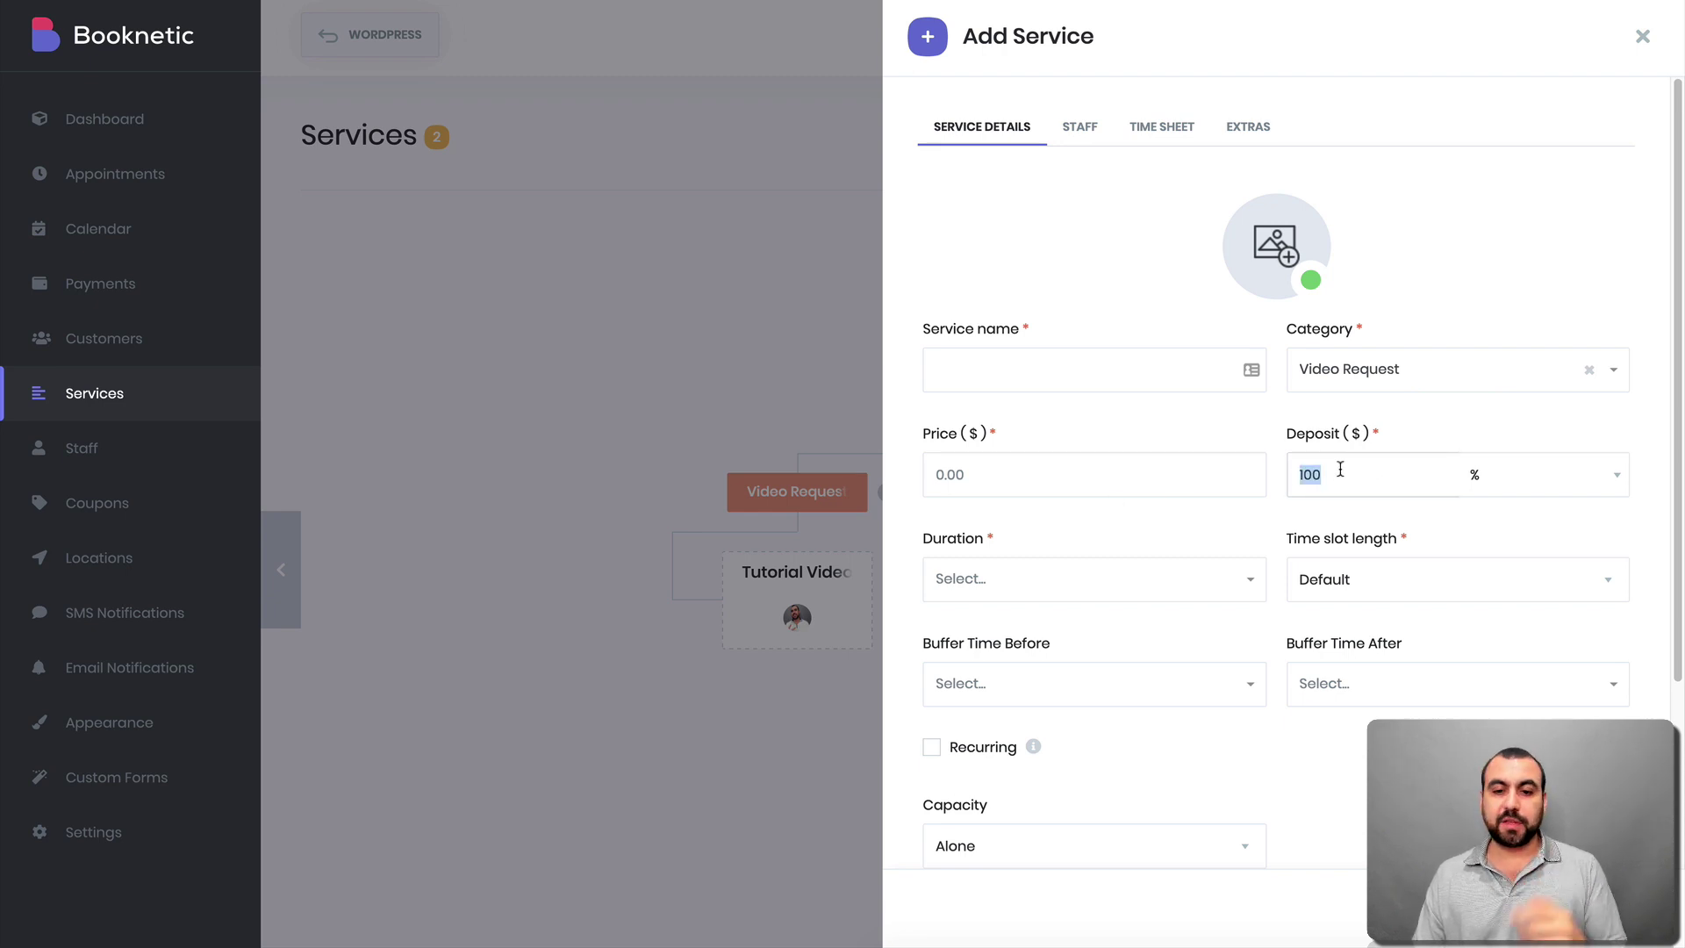
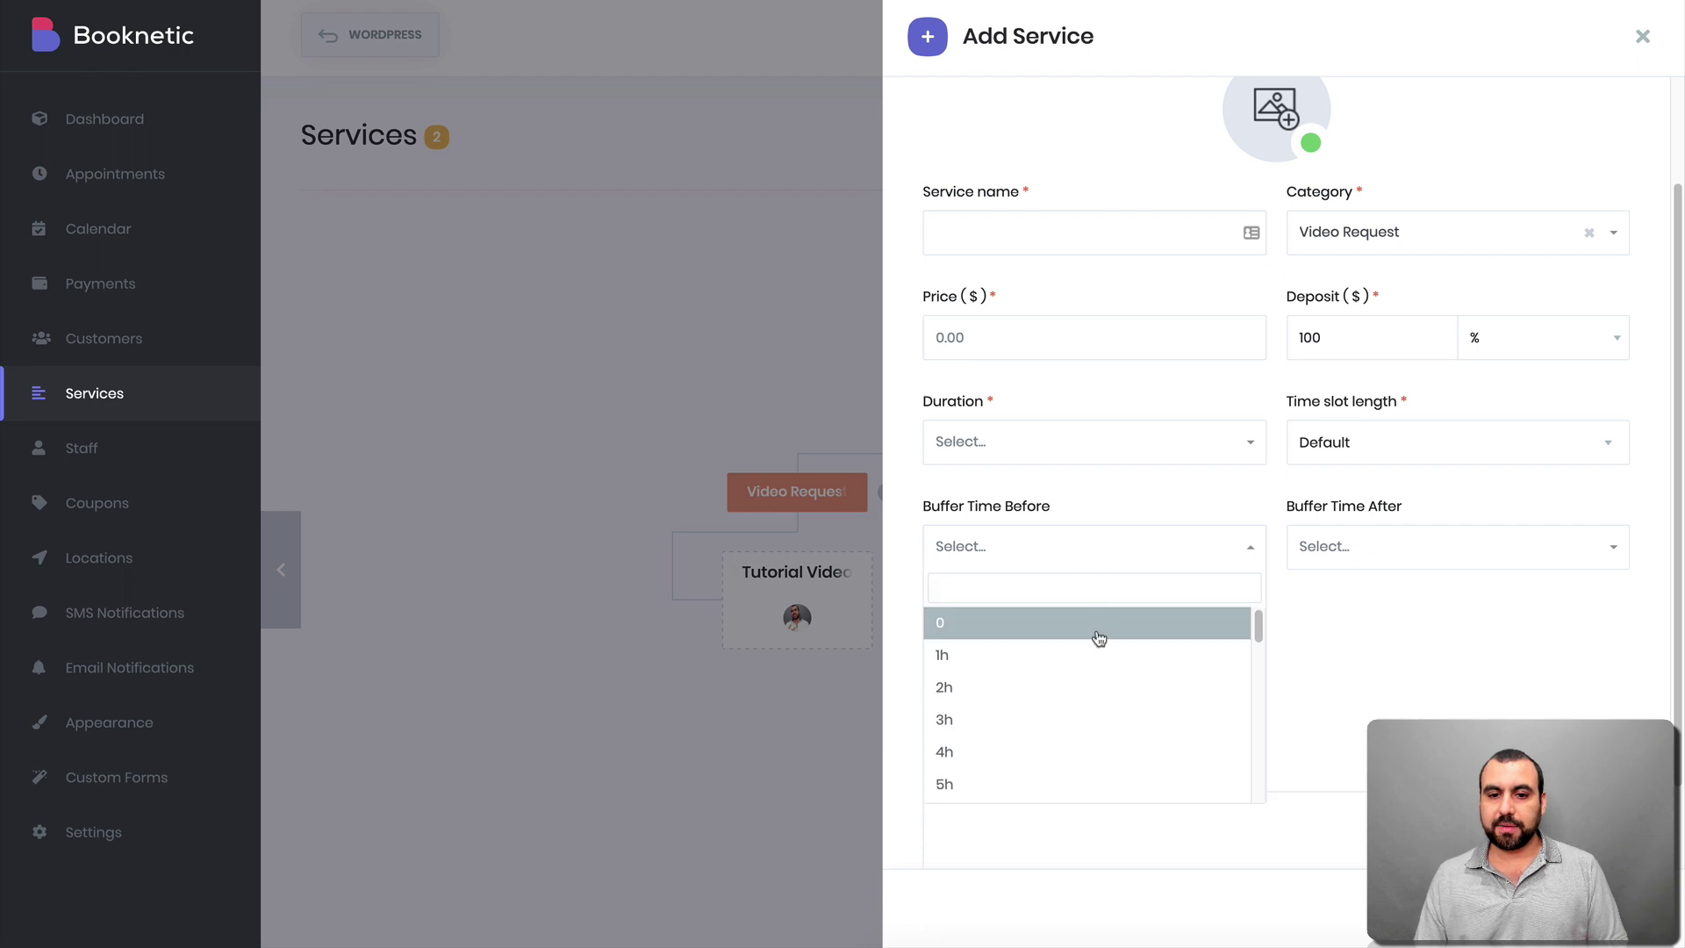
# - Set both the buffer time before and the buffer time after the new service to 1h
pyautogui.click(1098, 667)
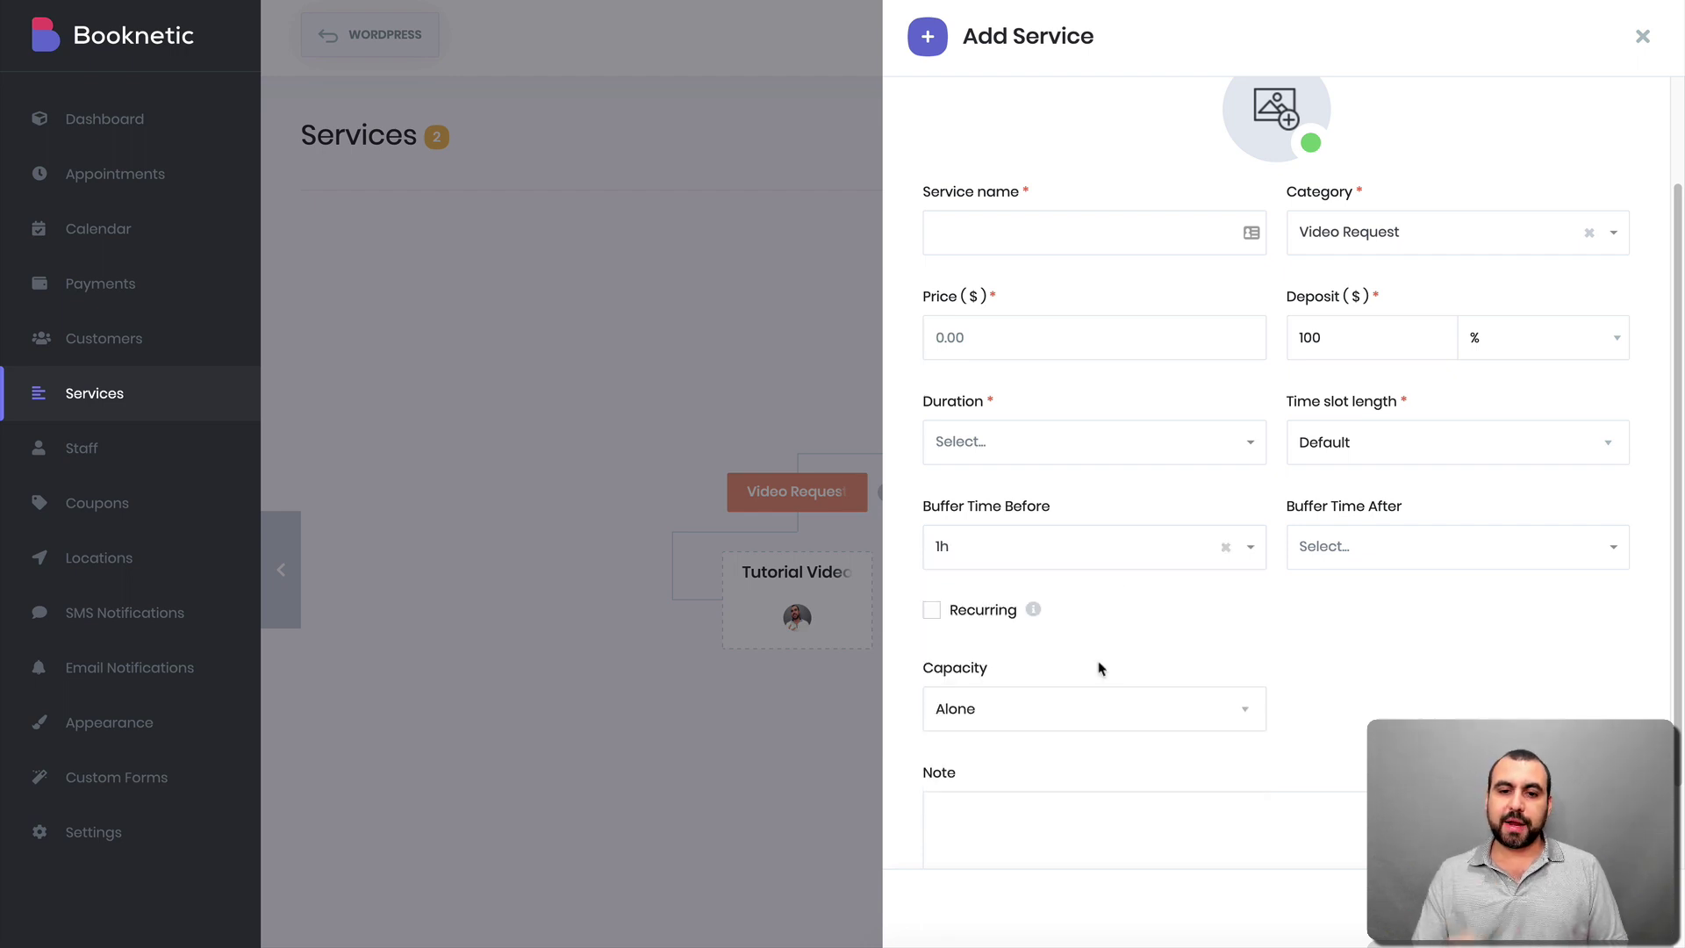
pyautogui.click(1321, 551)
pyautogui.click(1354, 657)
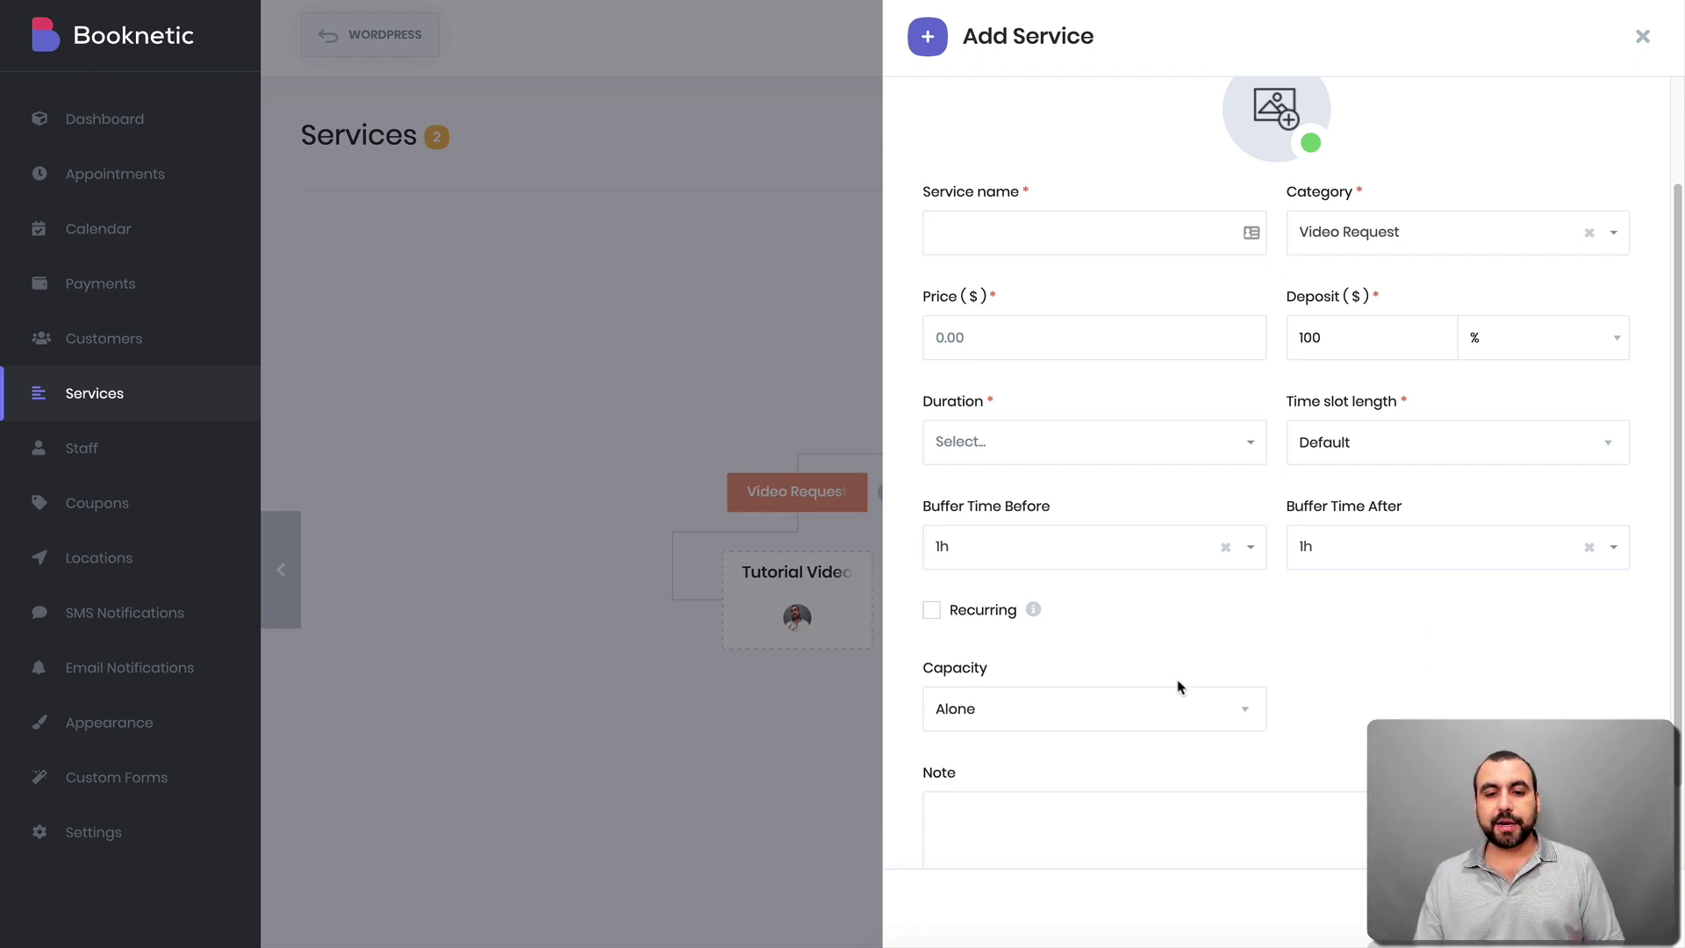
# - Examine the capacity options of the new service without changing the selection
pyautogui.scroll(-1, 1176, 685)
pyautogui.click(983, 616)
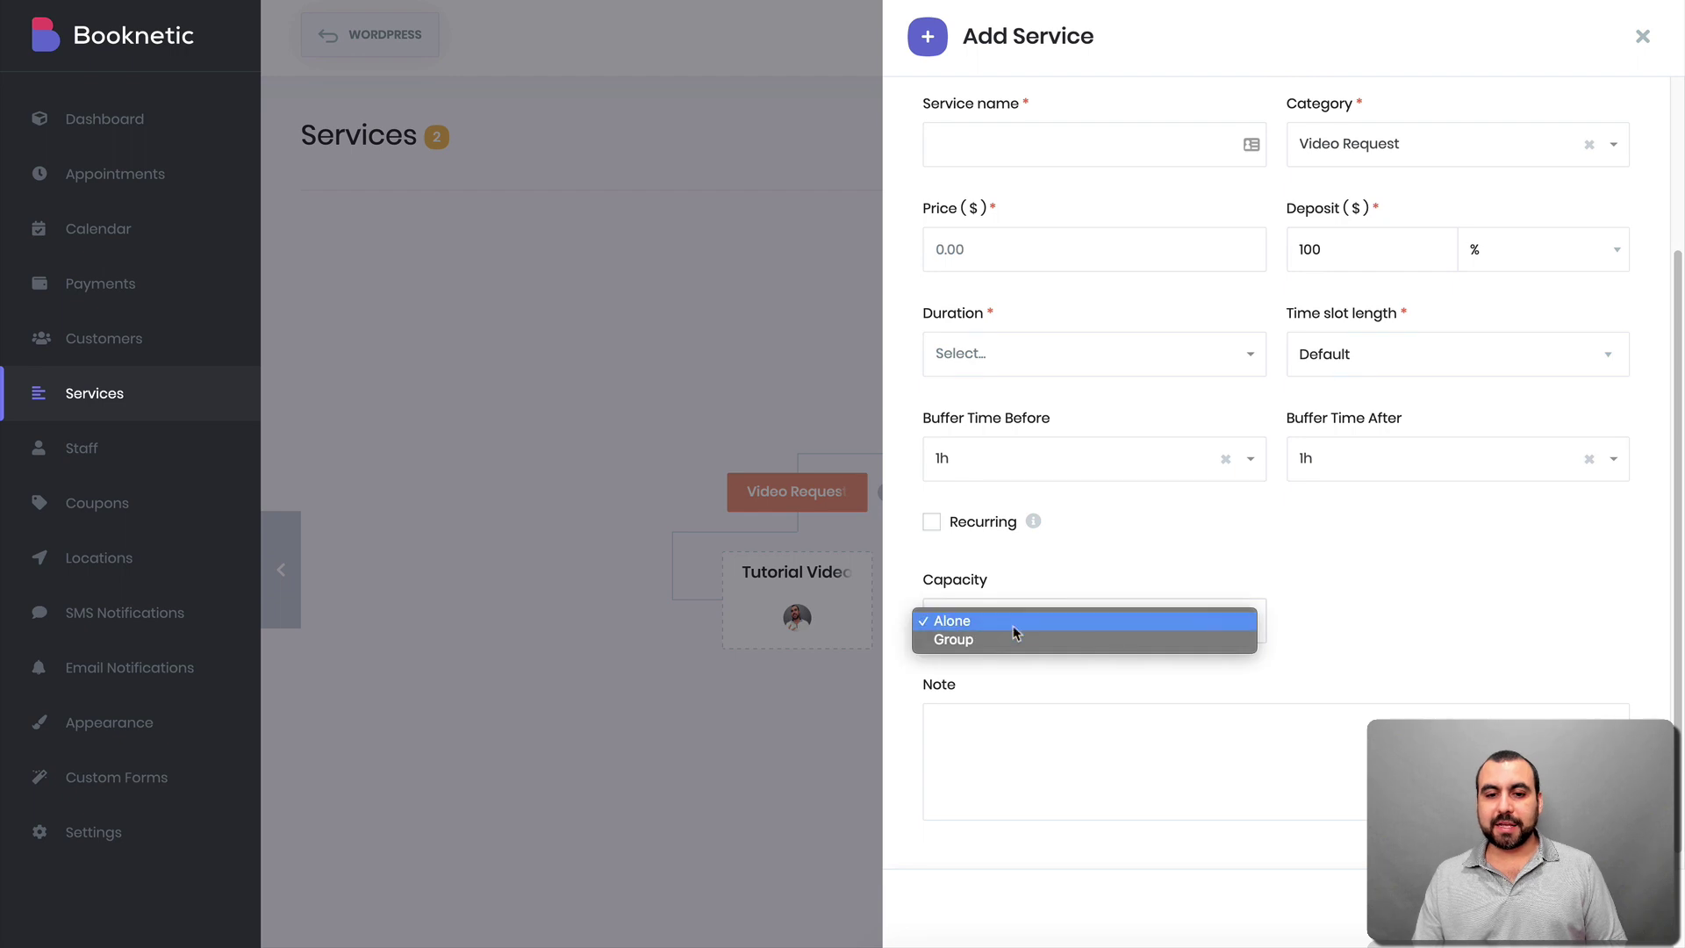
pyautogui.click(1399, 677)
pyautogui.scroll(3, 1401, 680)
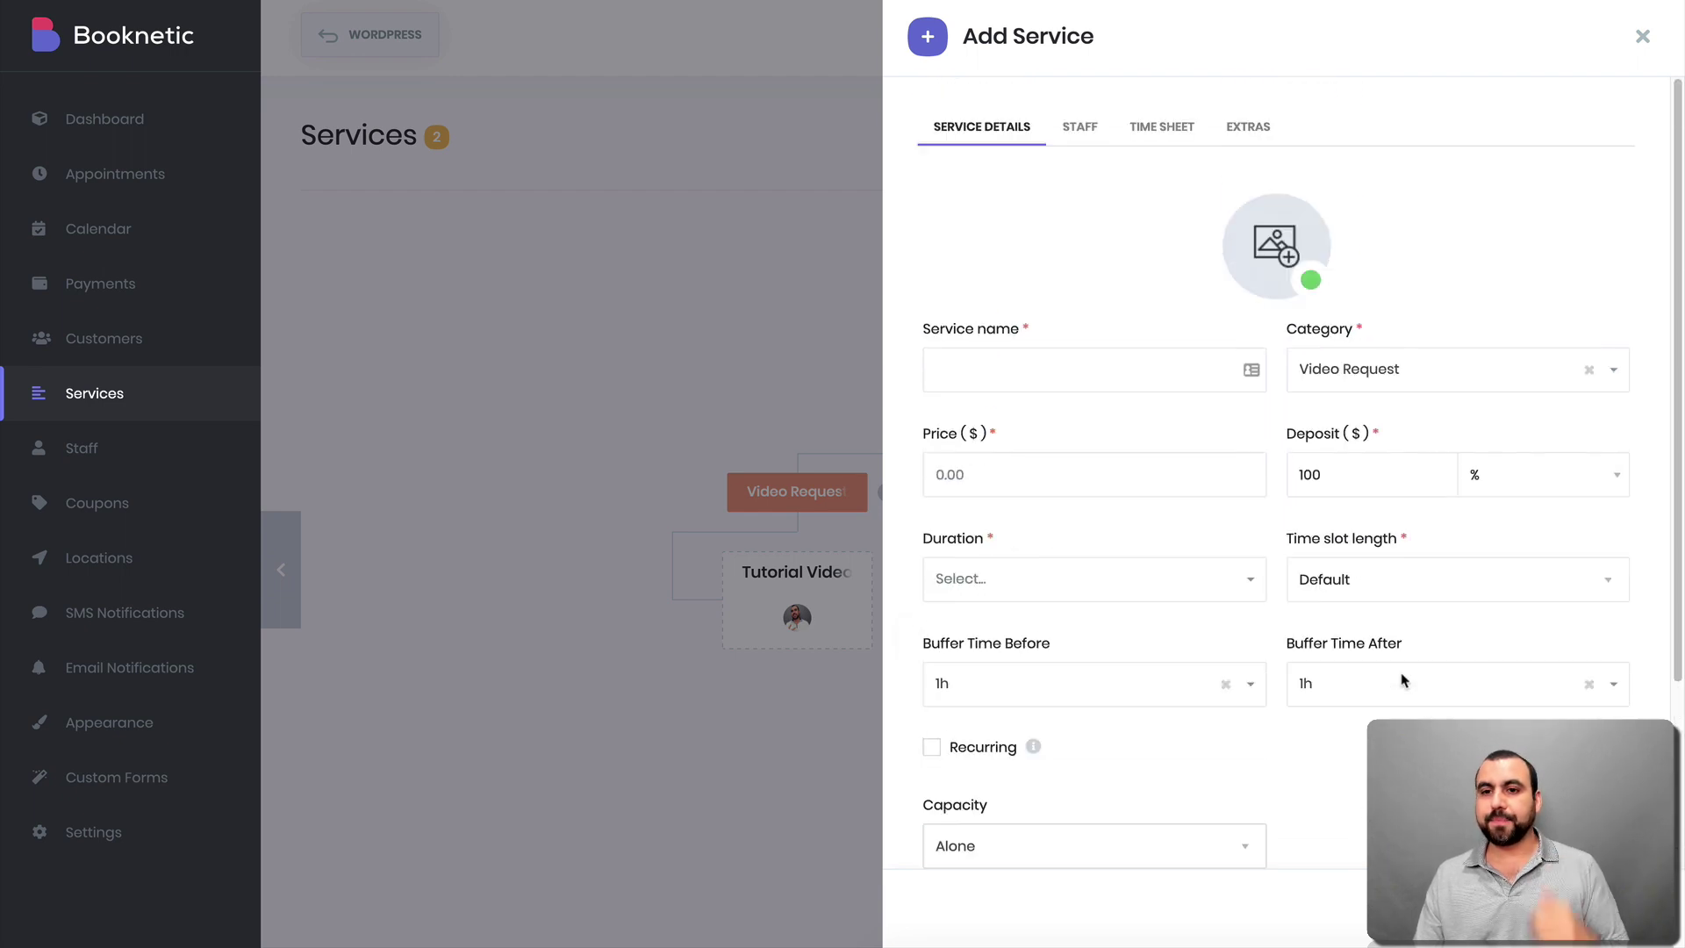
# - Review the staff, time sheet and extras sections of the new service form and close it without saving
pyautogui.click(1076, 131)
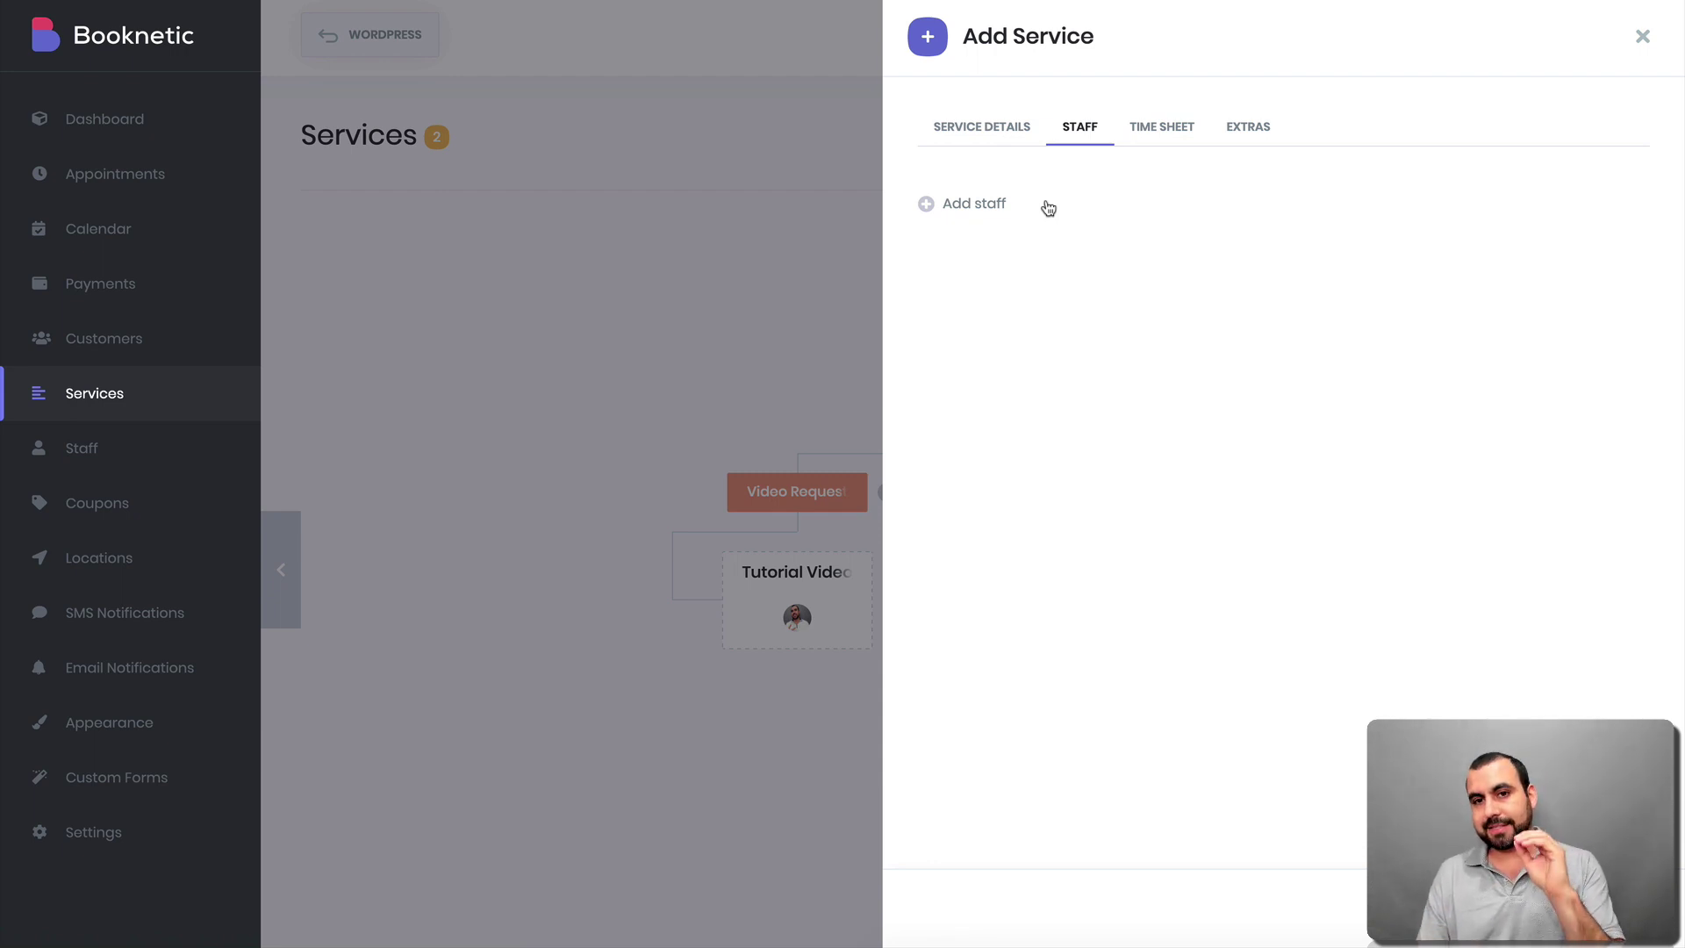
pyautogui.click(1173, 140)
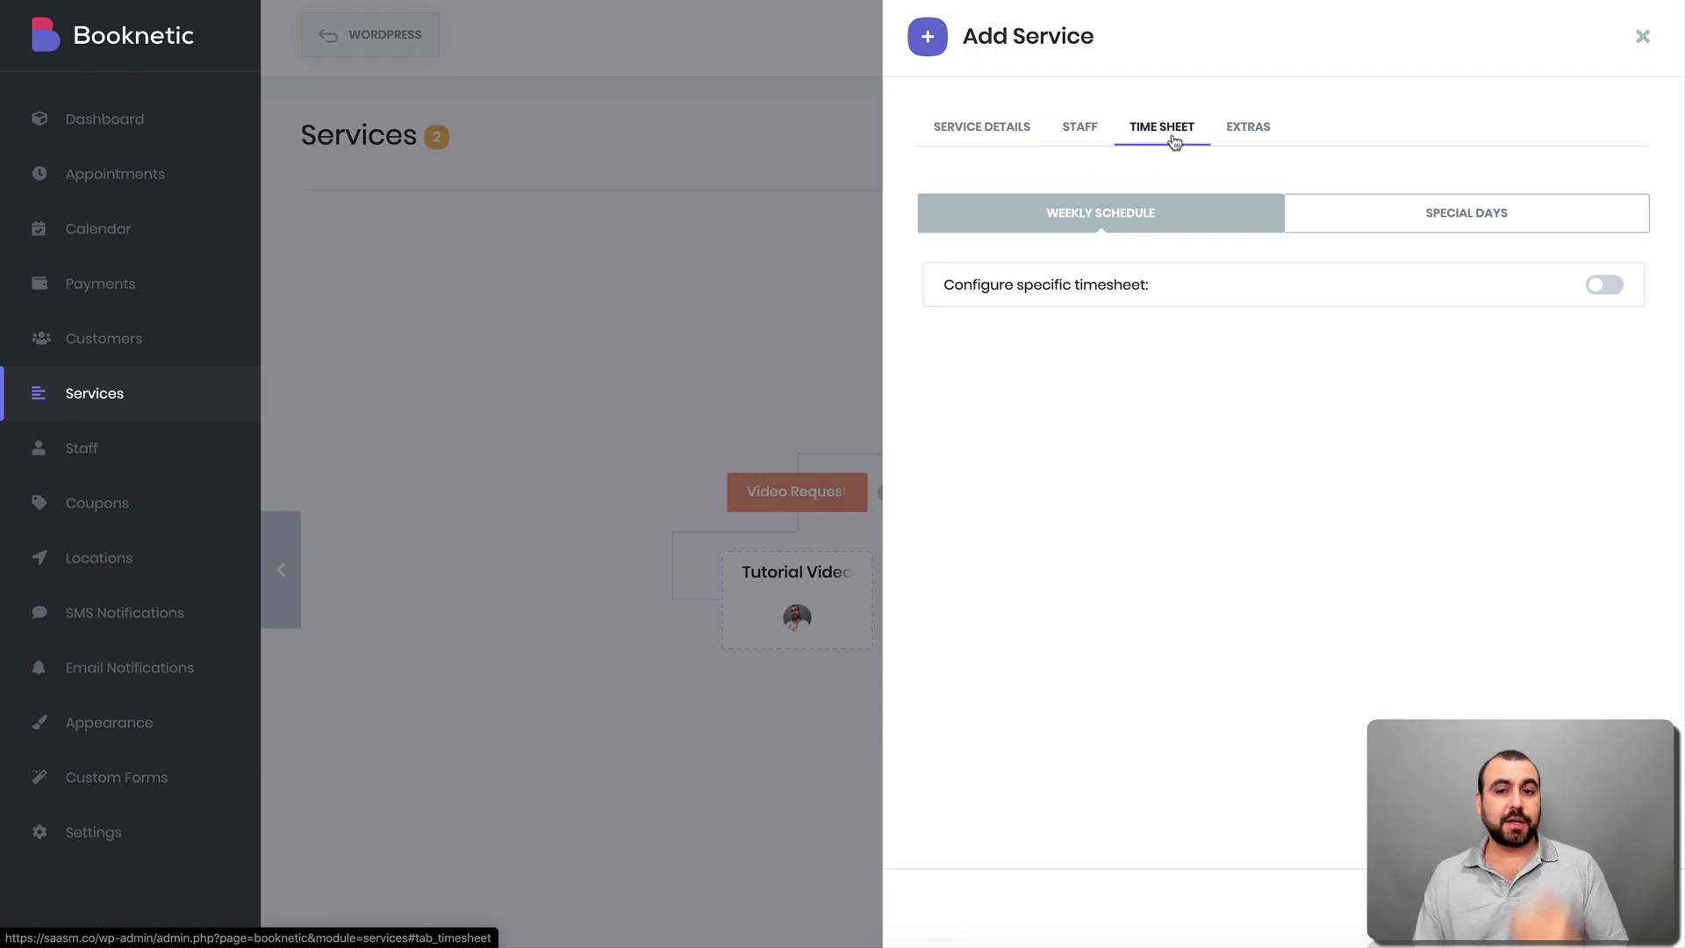
pyautogui.click(1281, 143)
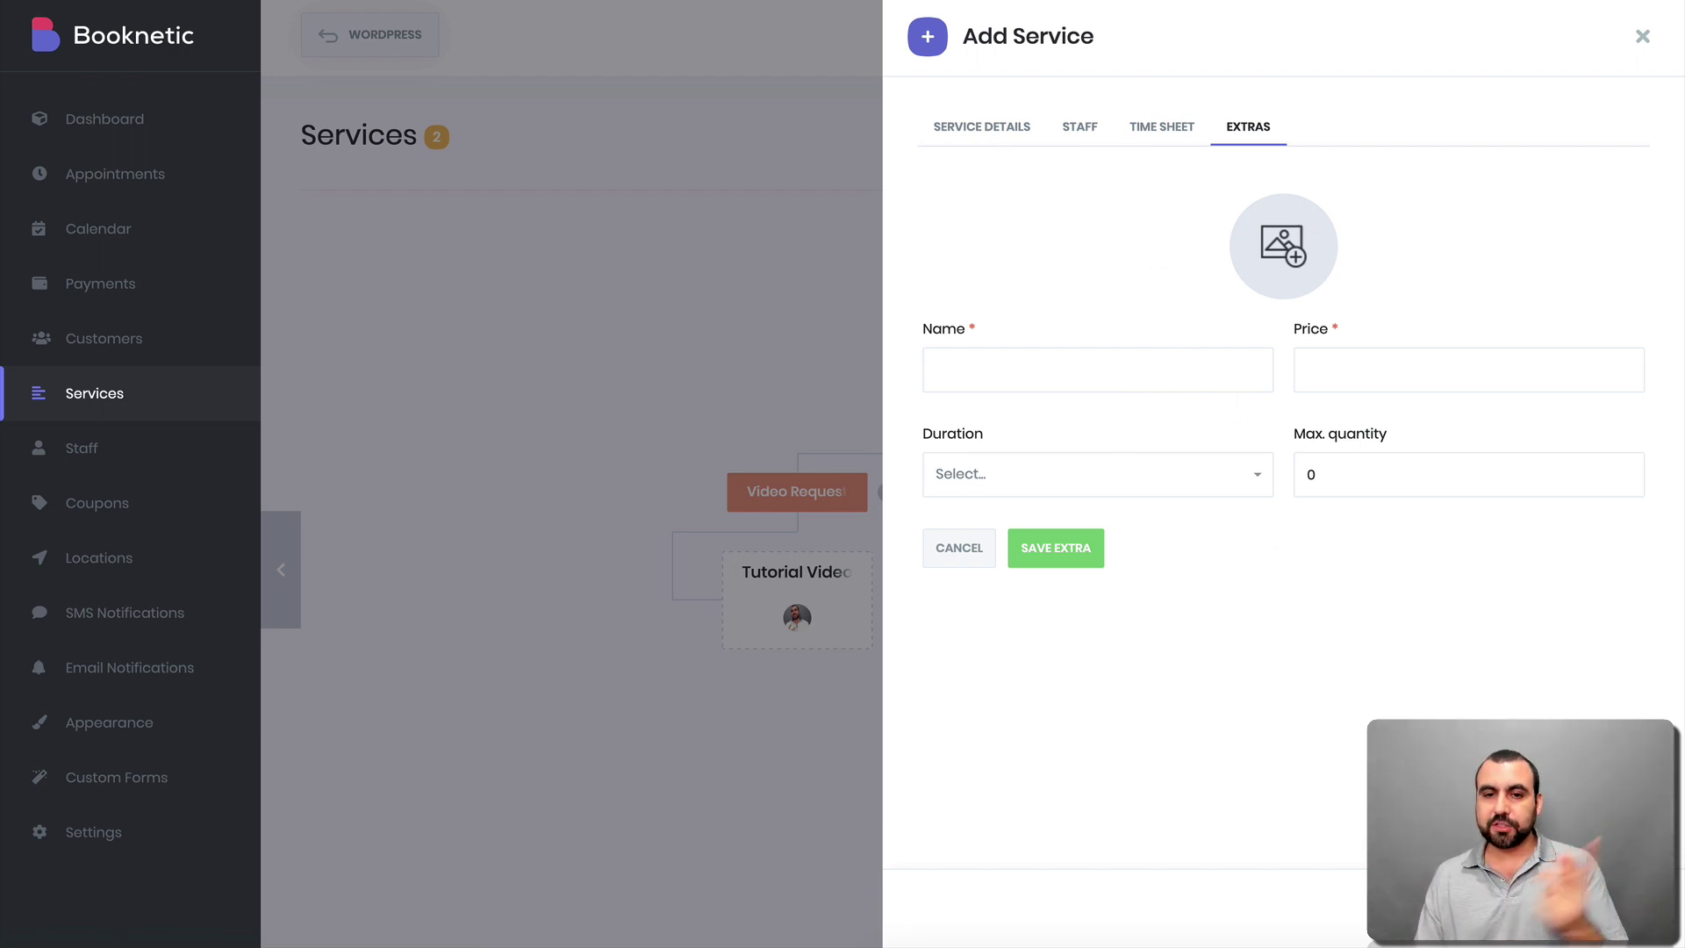
pyautogui.press('Escape')
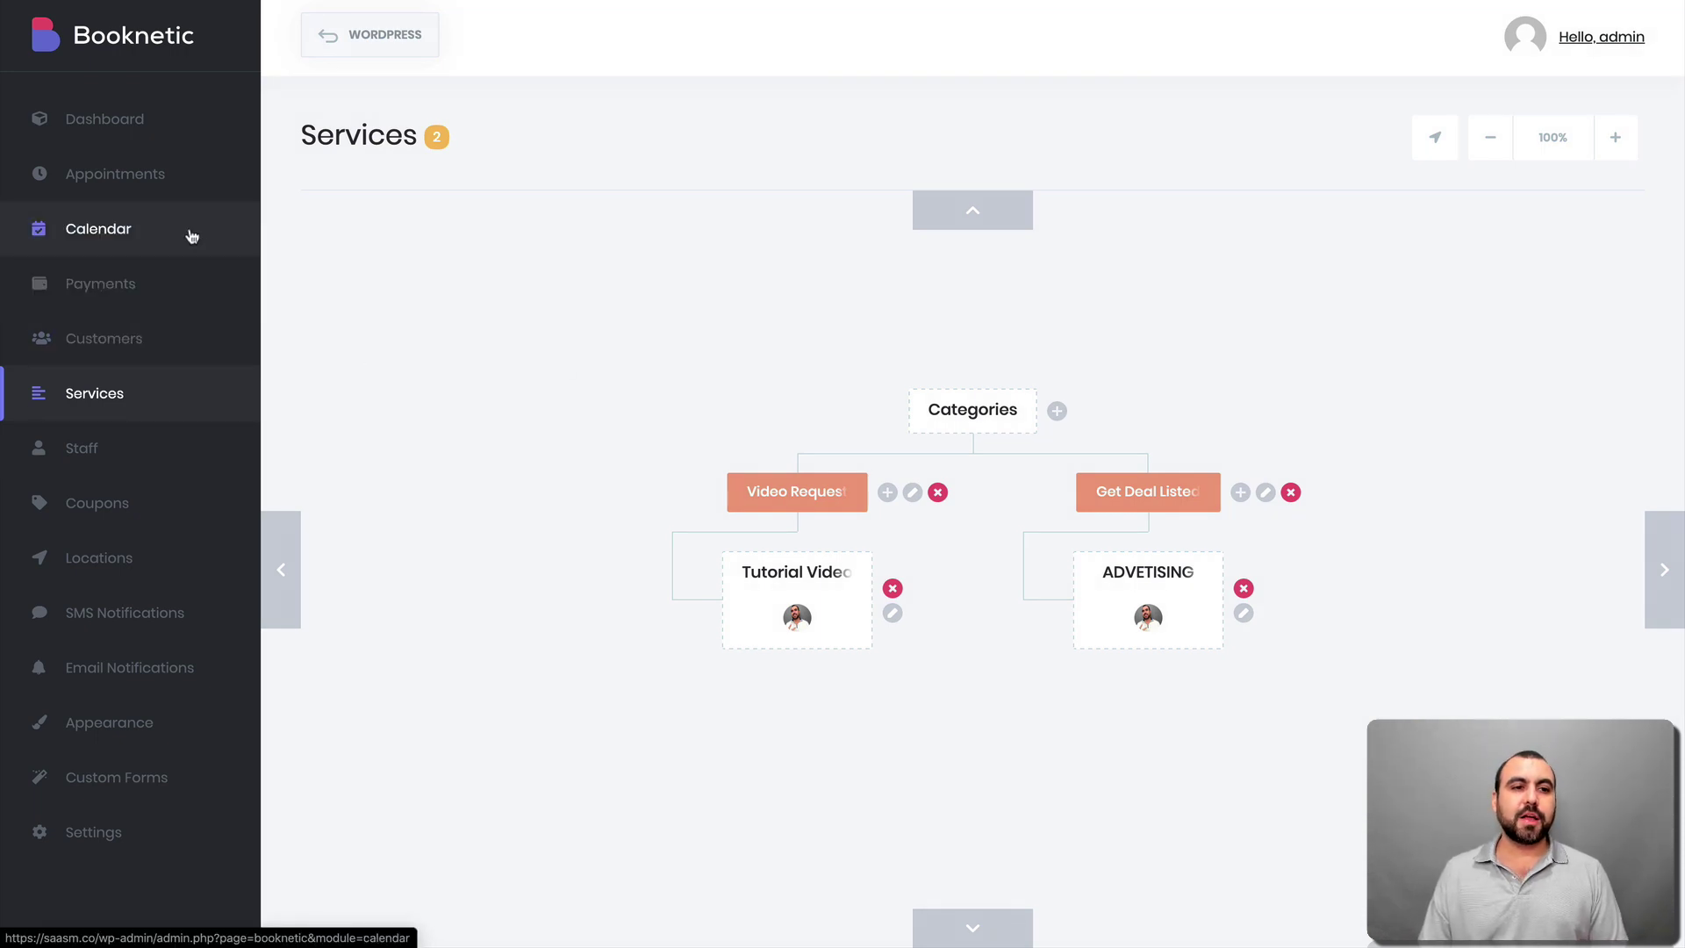
# - Review the booked appointments in the monthly calendar and in the Appointments list
pyautogui.click(95, 241)
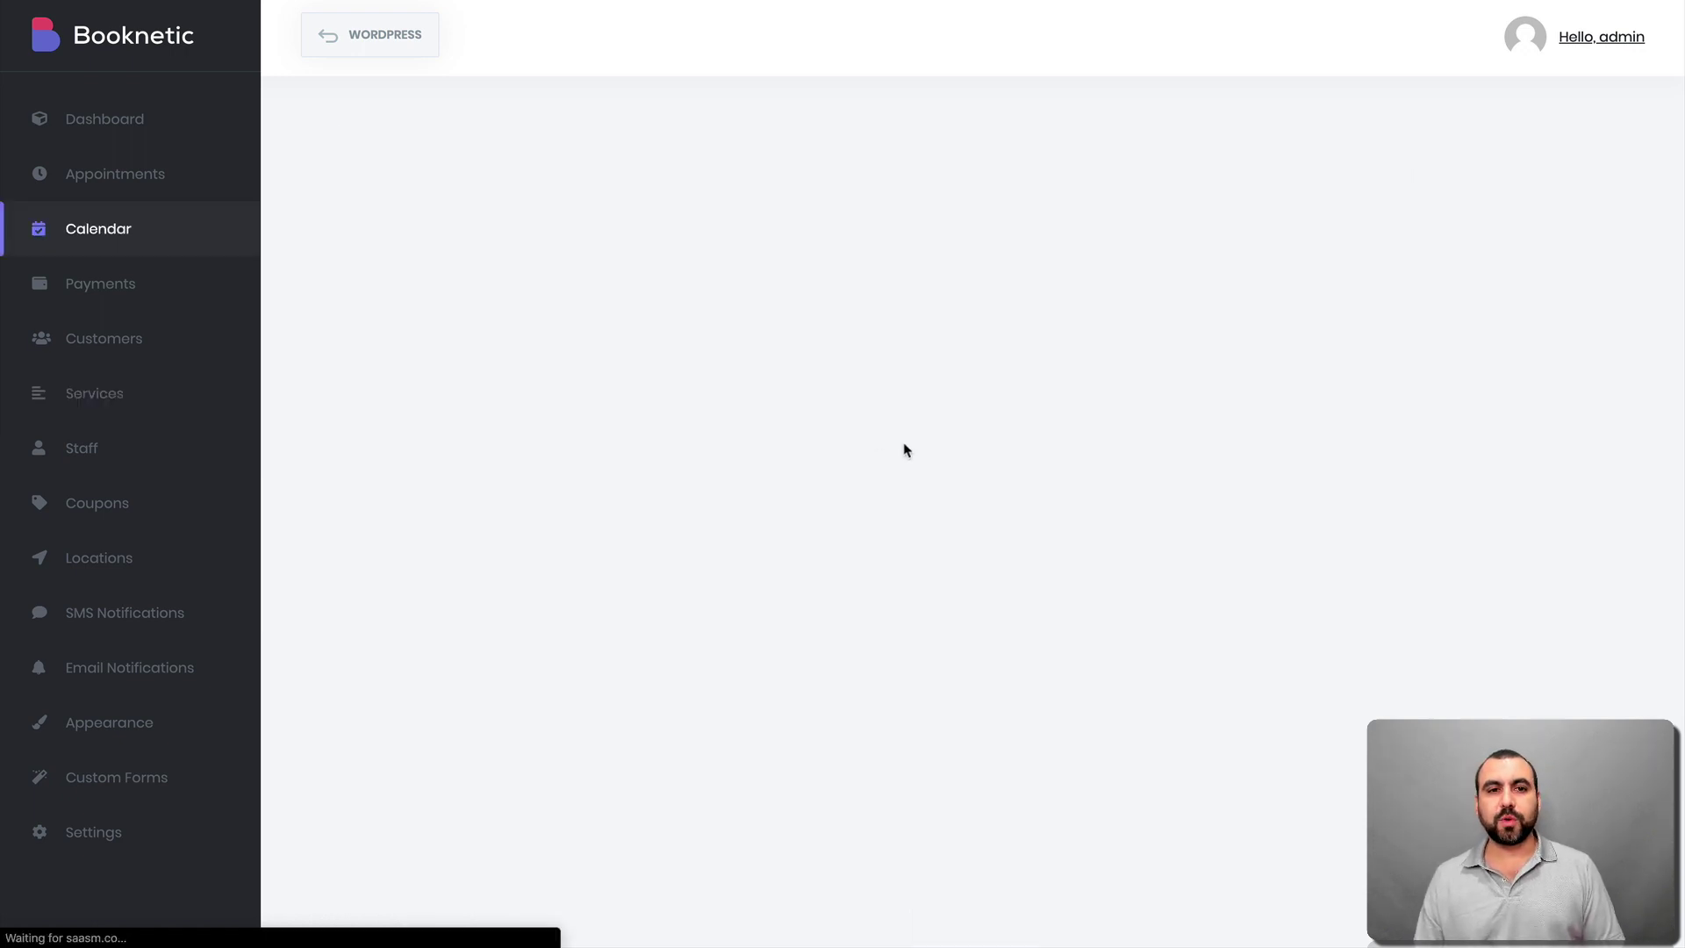
pyautogui.scroll(-4, 972, 592)
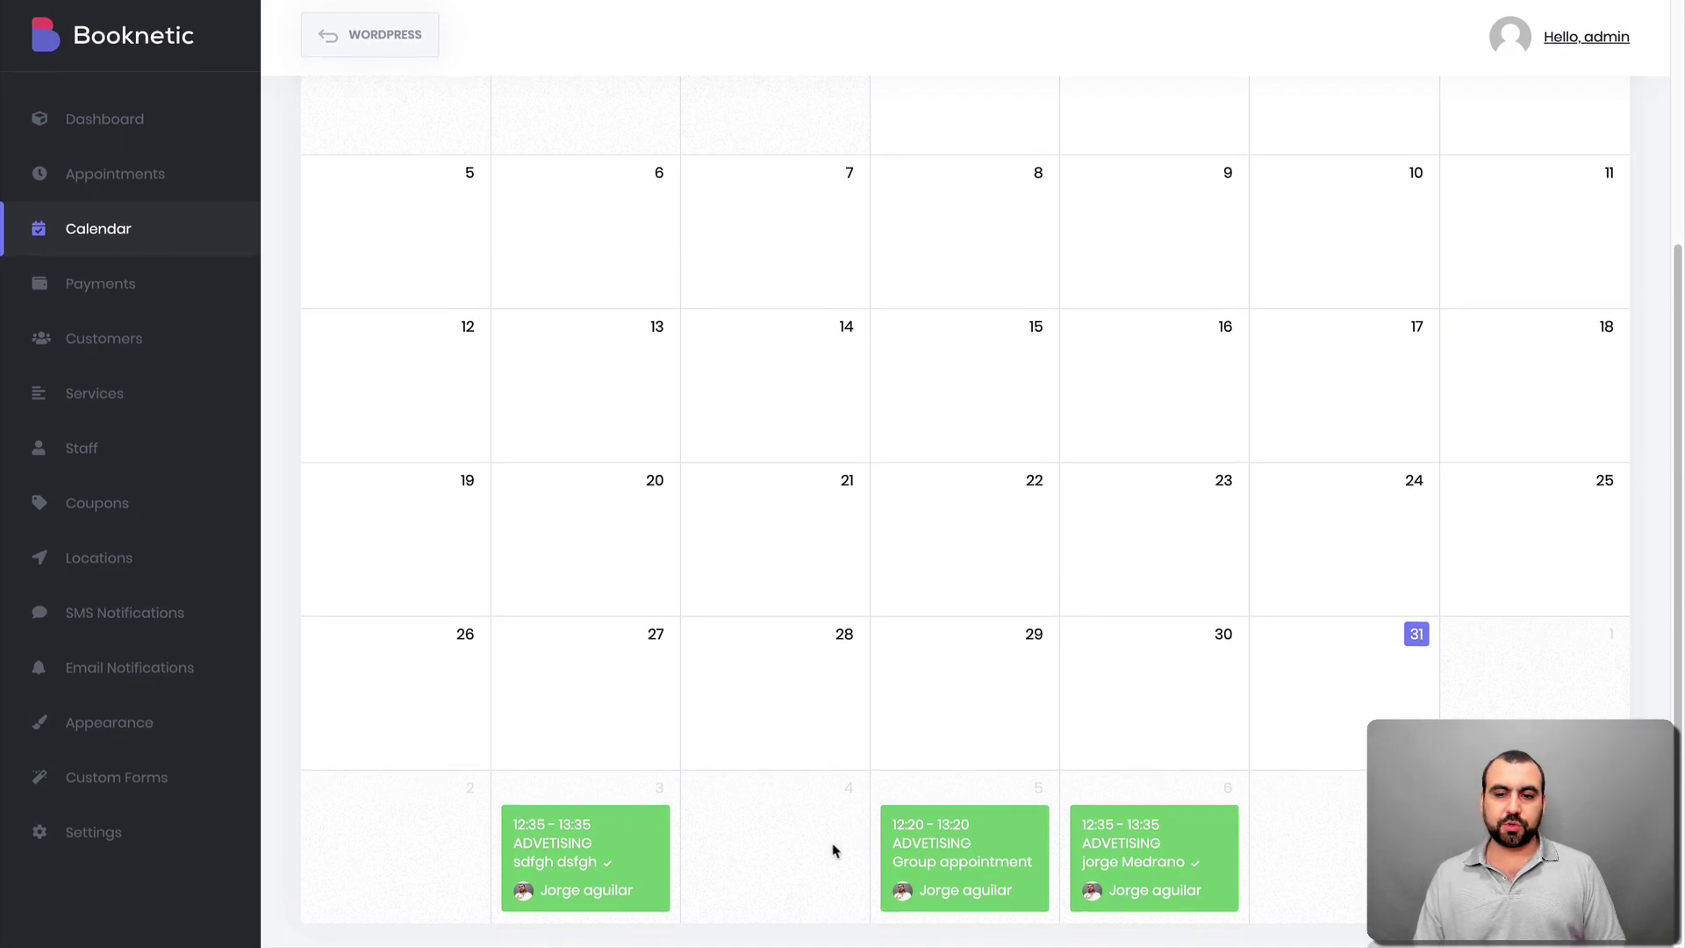
pyautogui.scroll(4, 1078, 828)
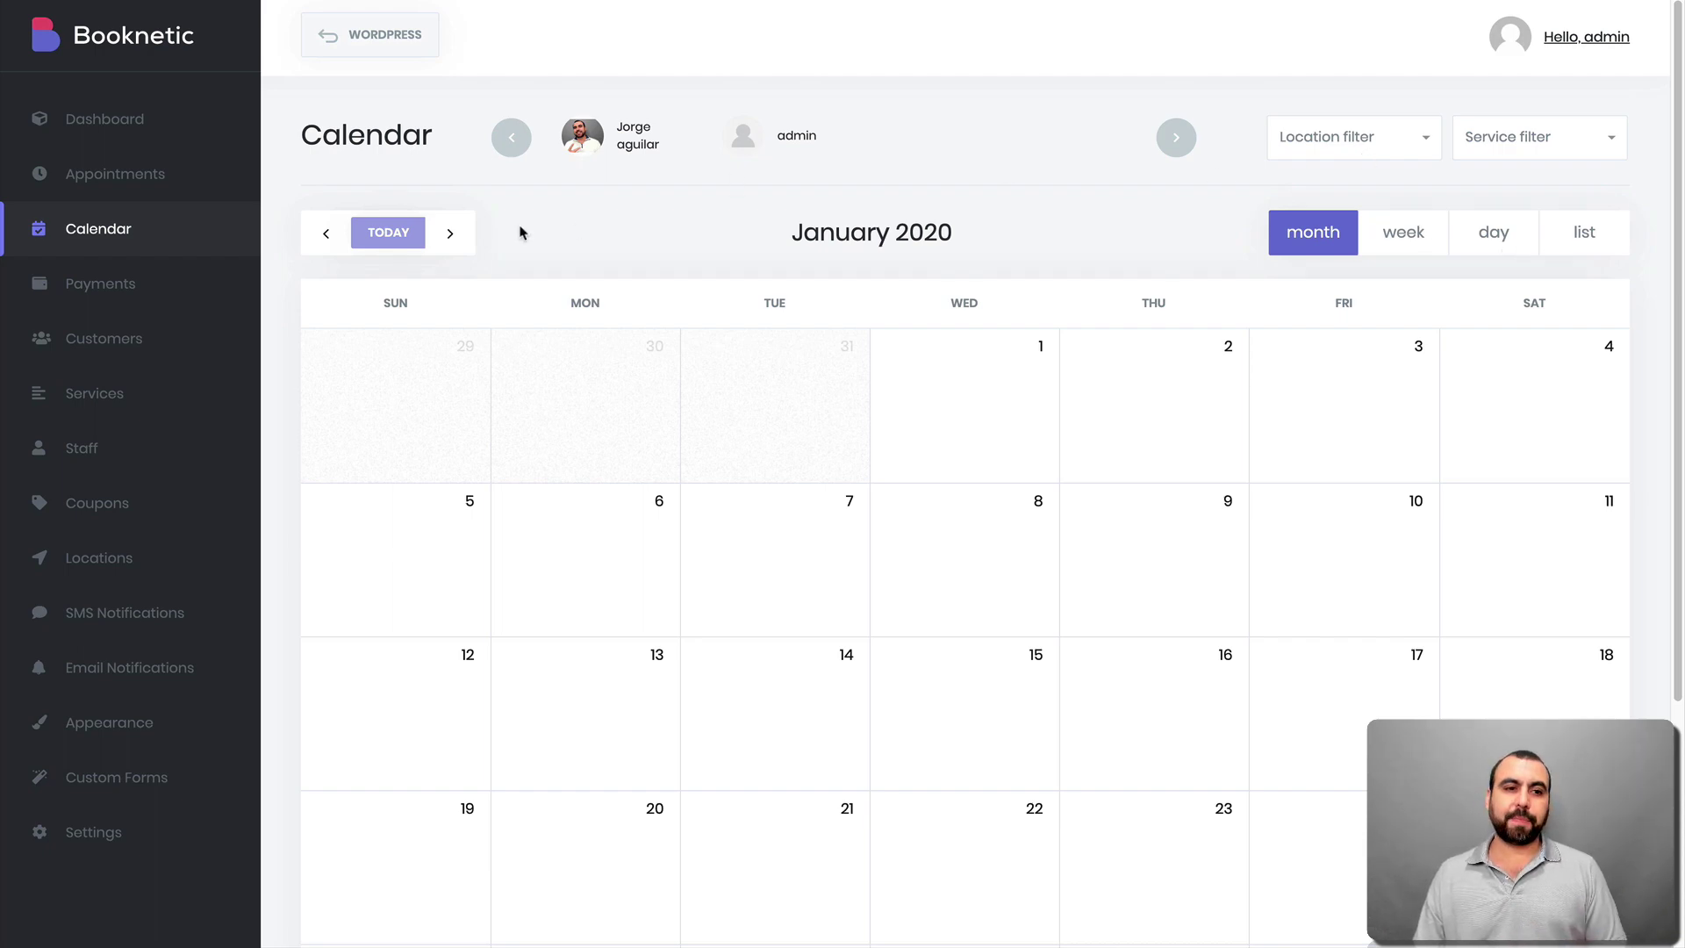
pyautogui.click(106, 176)
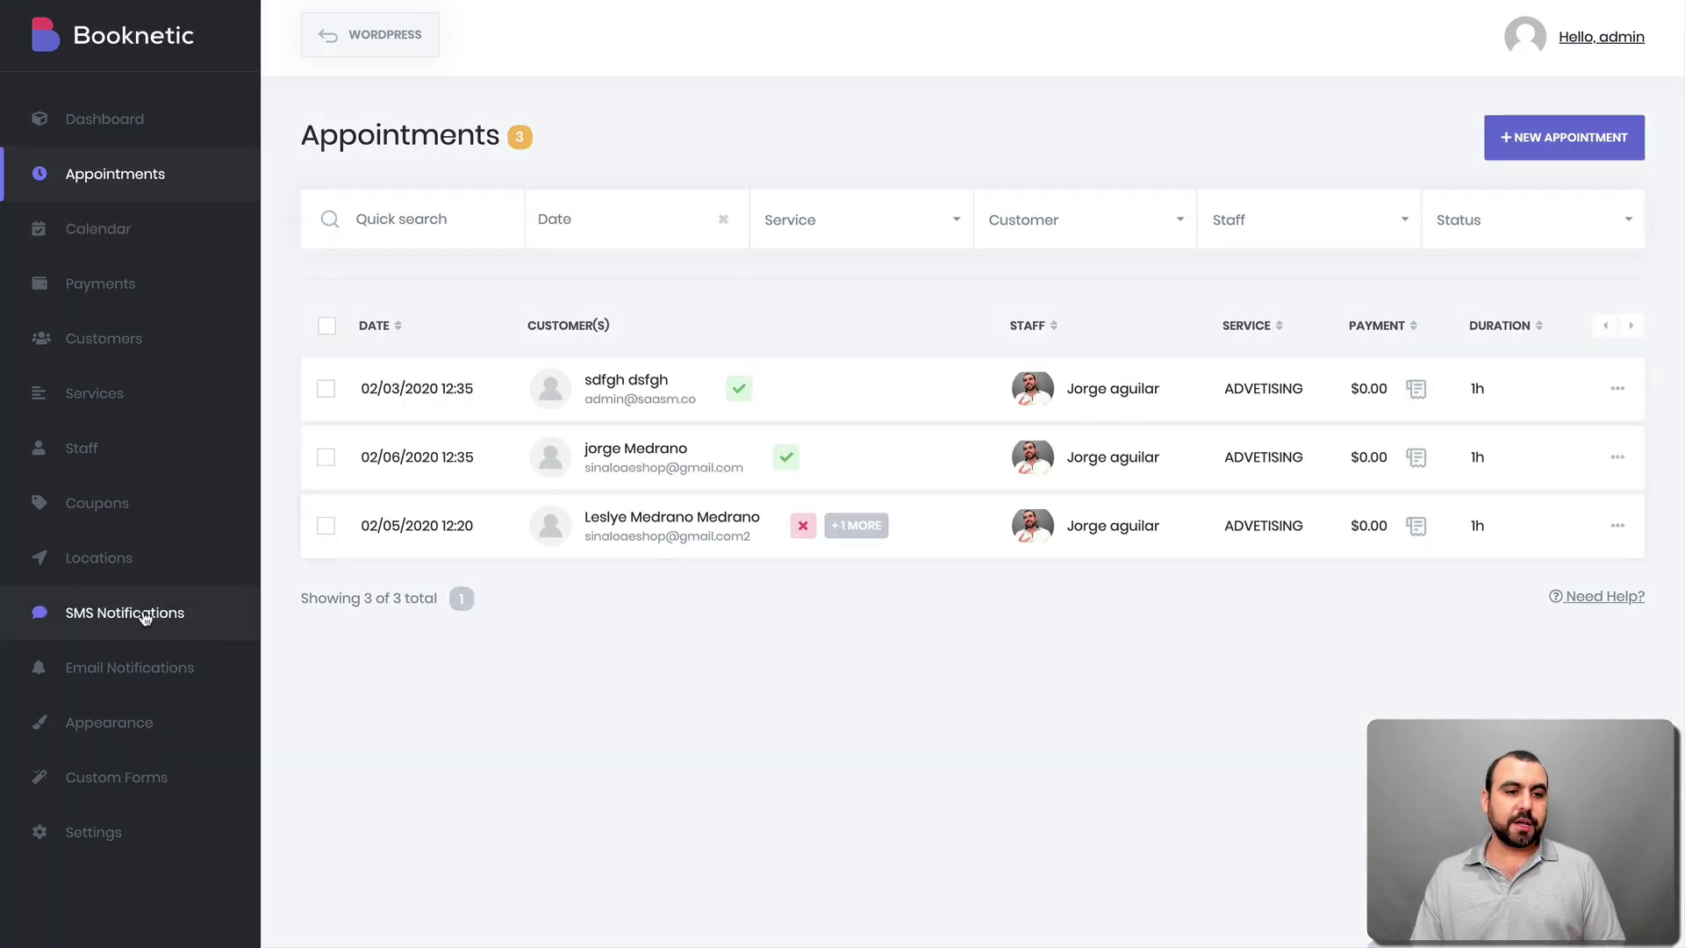
# - Look at the Locations page and examine the booking form styles on the Appearance page, including the option to create a new style
pyautogui.click(110, 565)
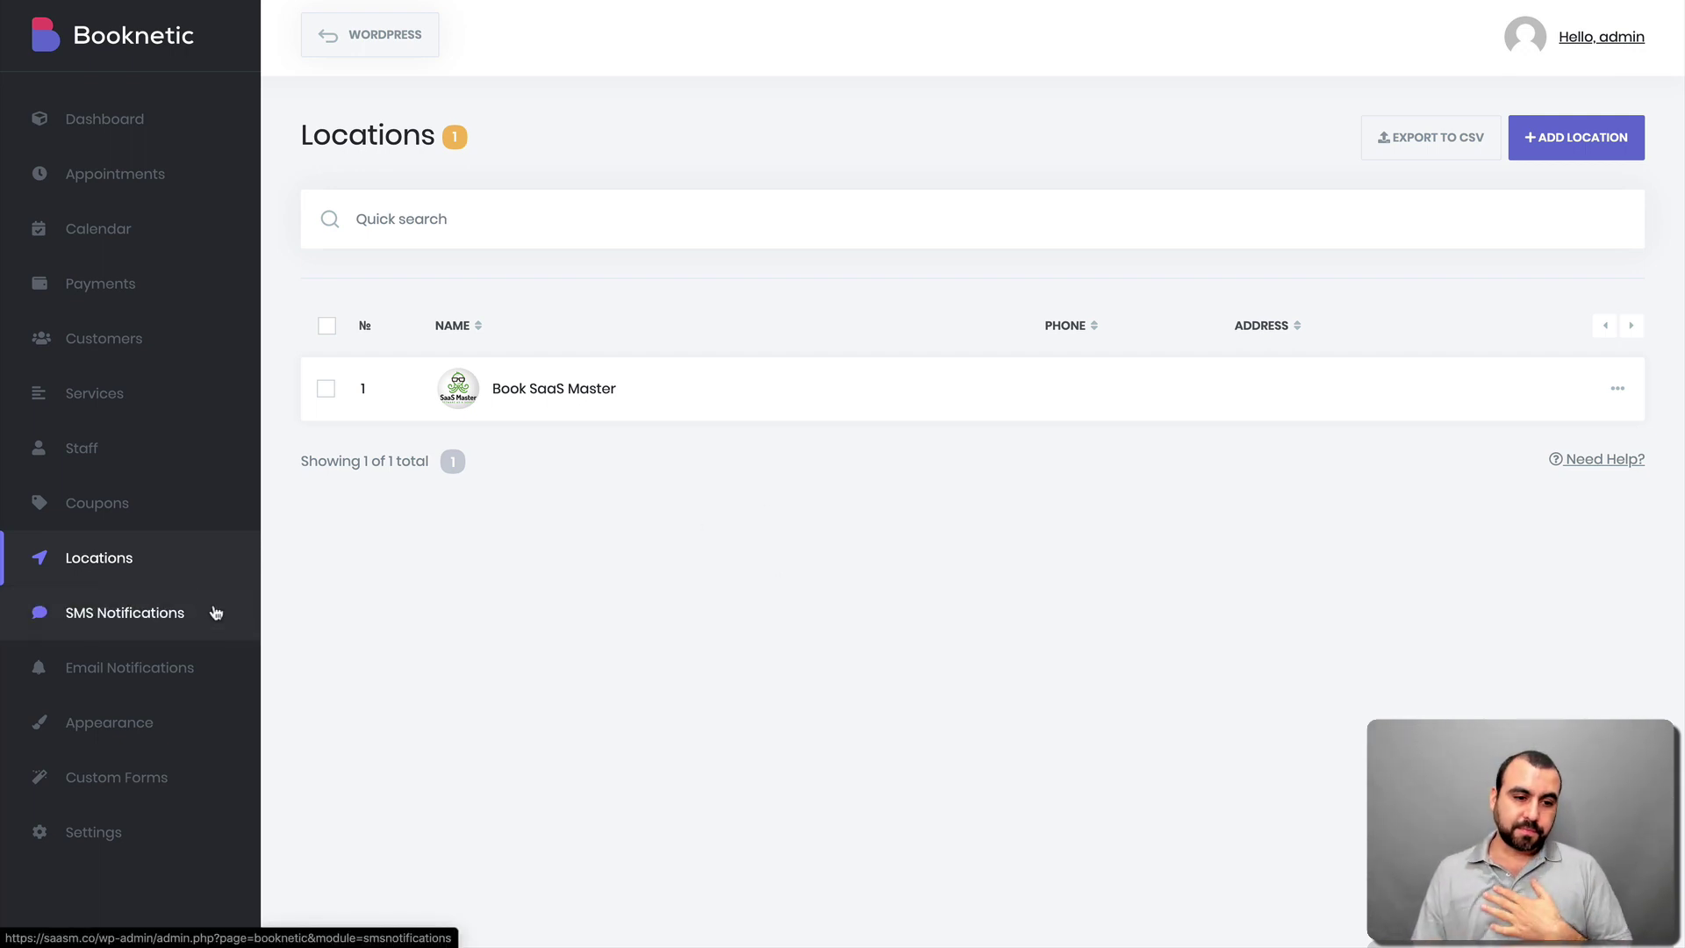
pyautogui.click(167, 725)
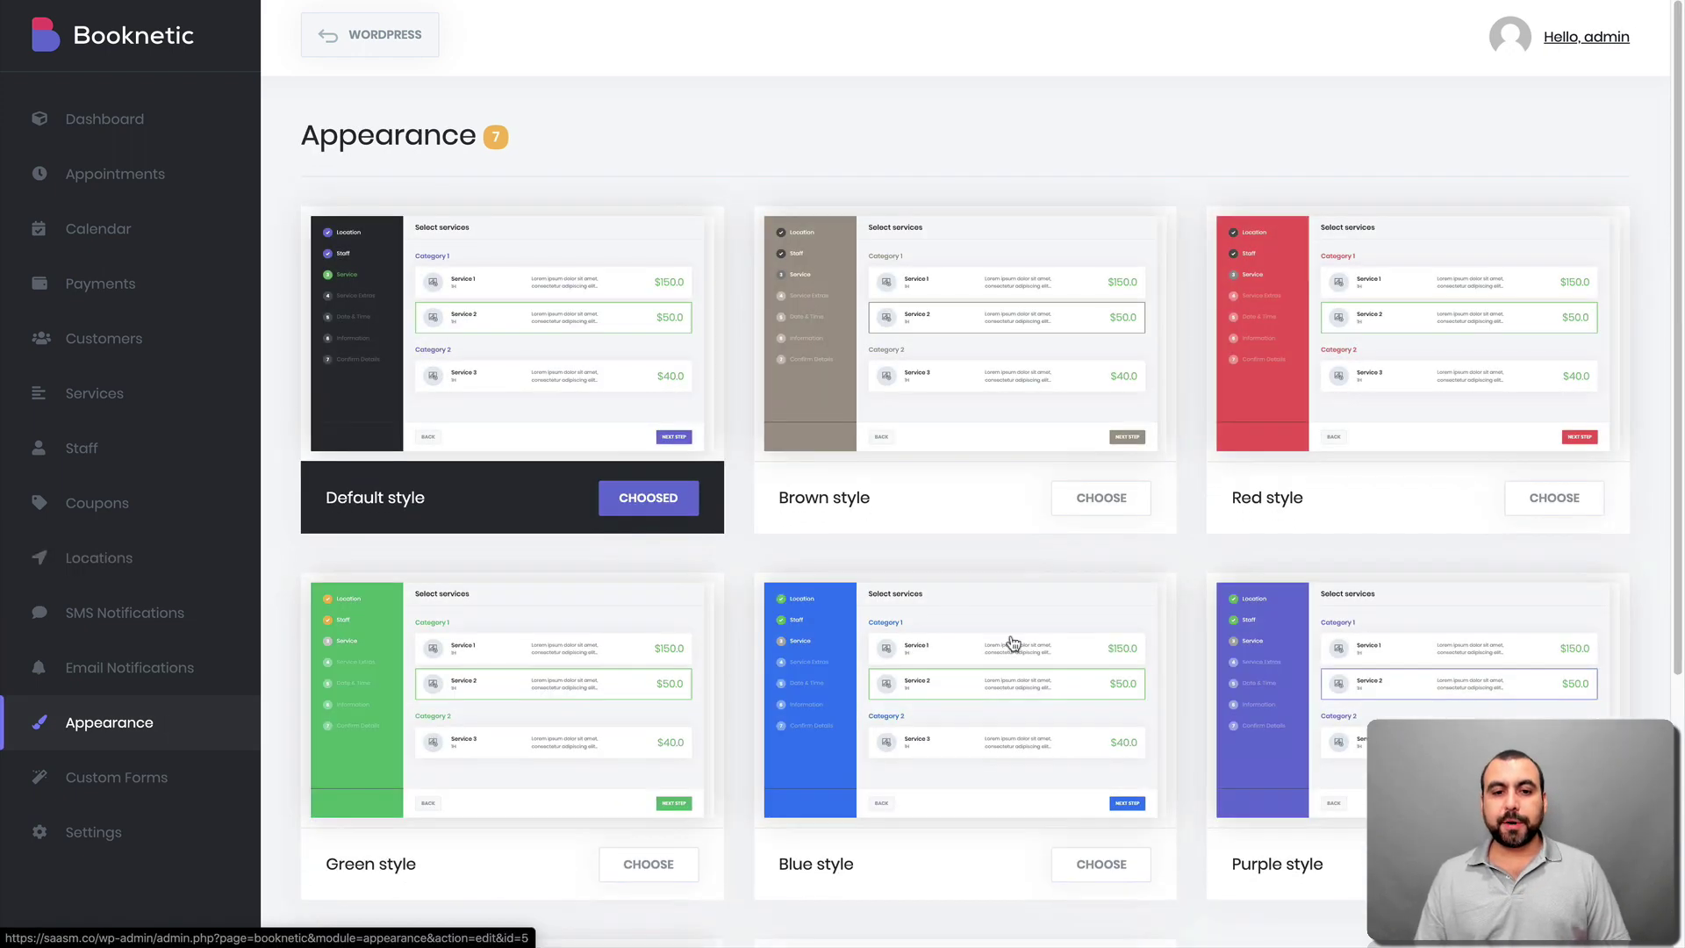
pyautogui.scroll(-1, 1011, 645)
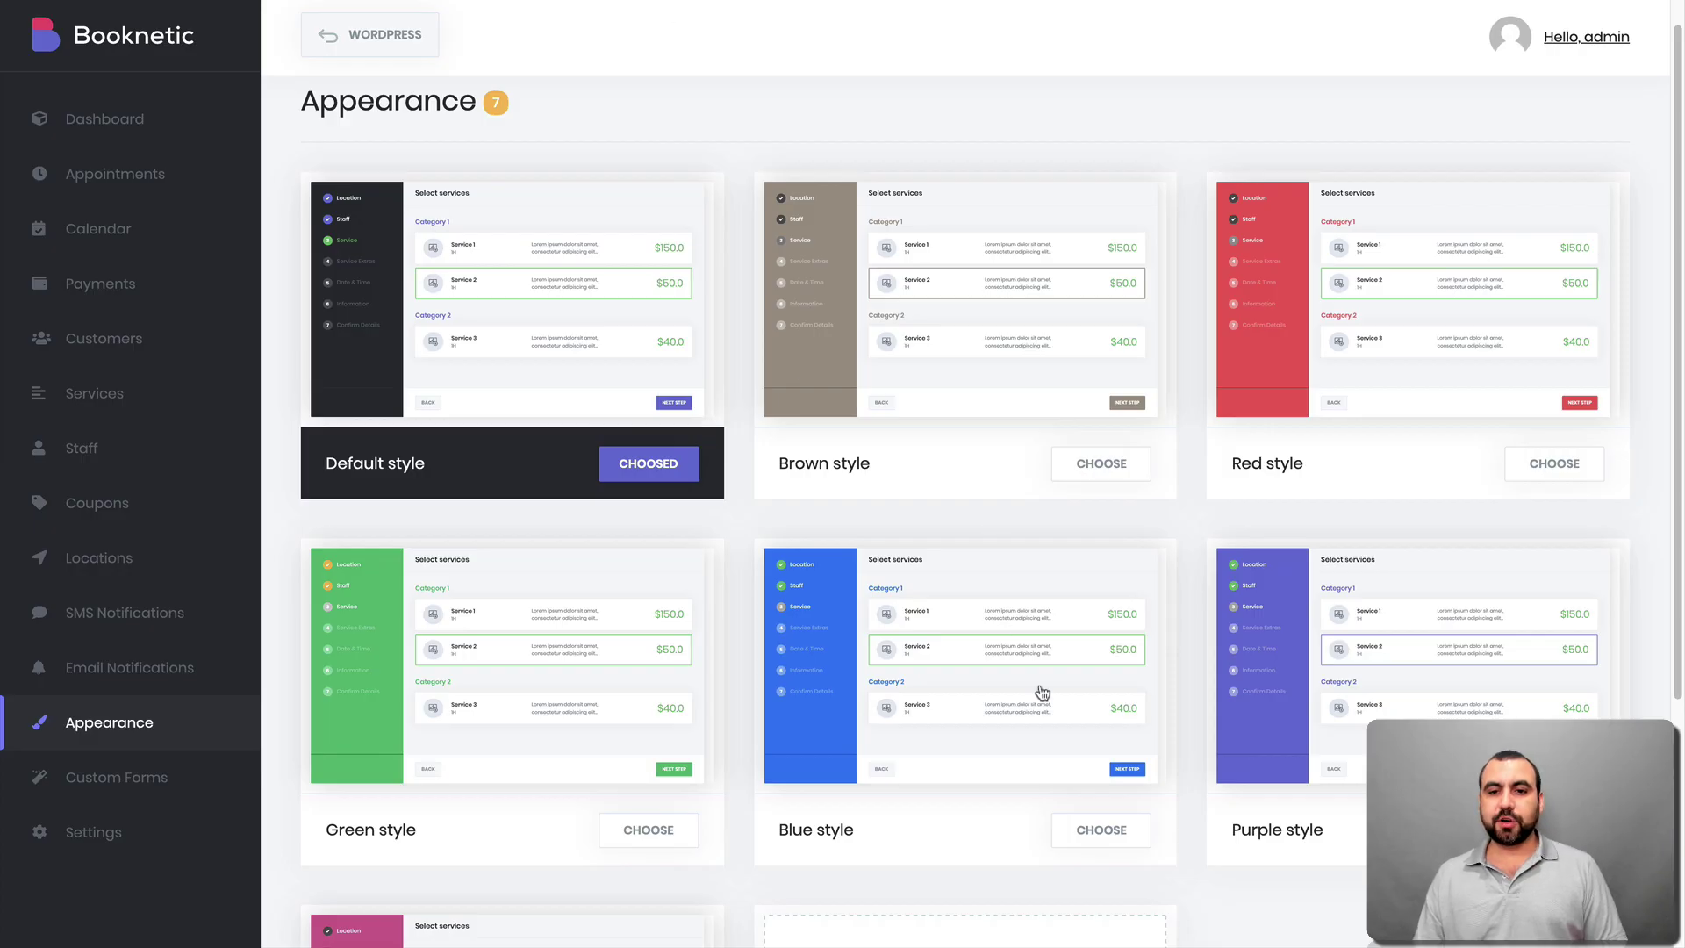
pyautogui.scroll(-1, 1038, 692)
pyautogui.scroll(-2, 771, 430)
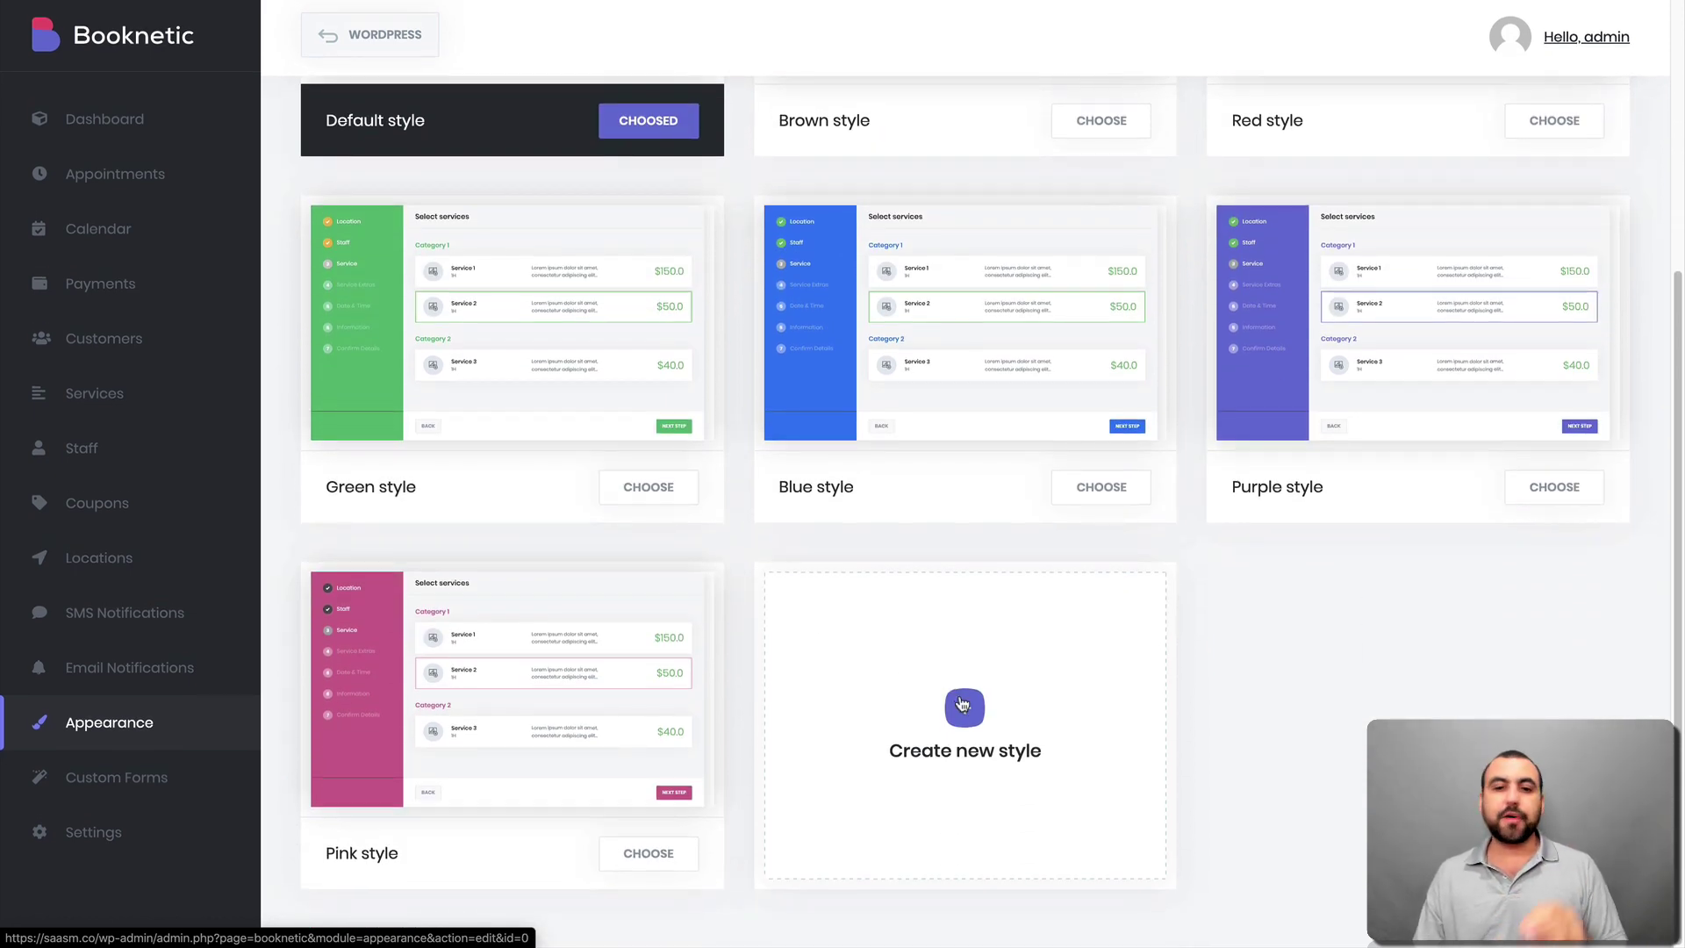
pyautogui.scroll(4, 963, 705)
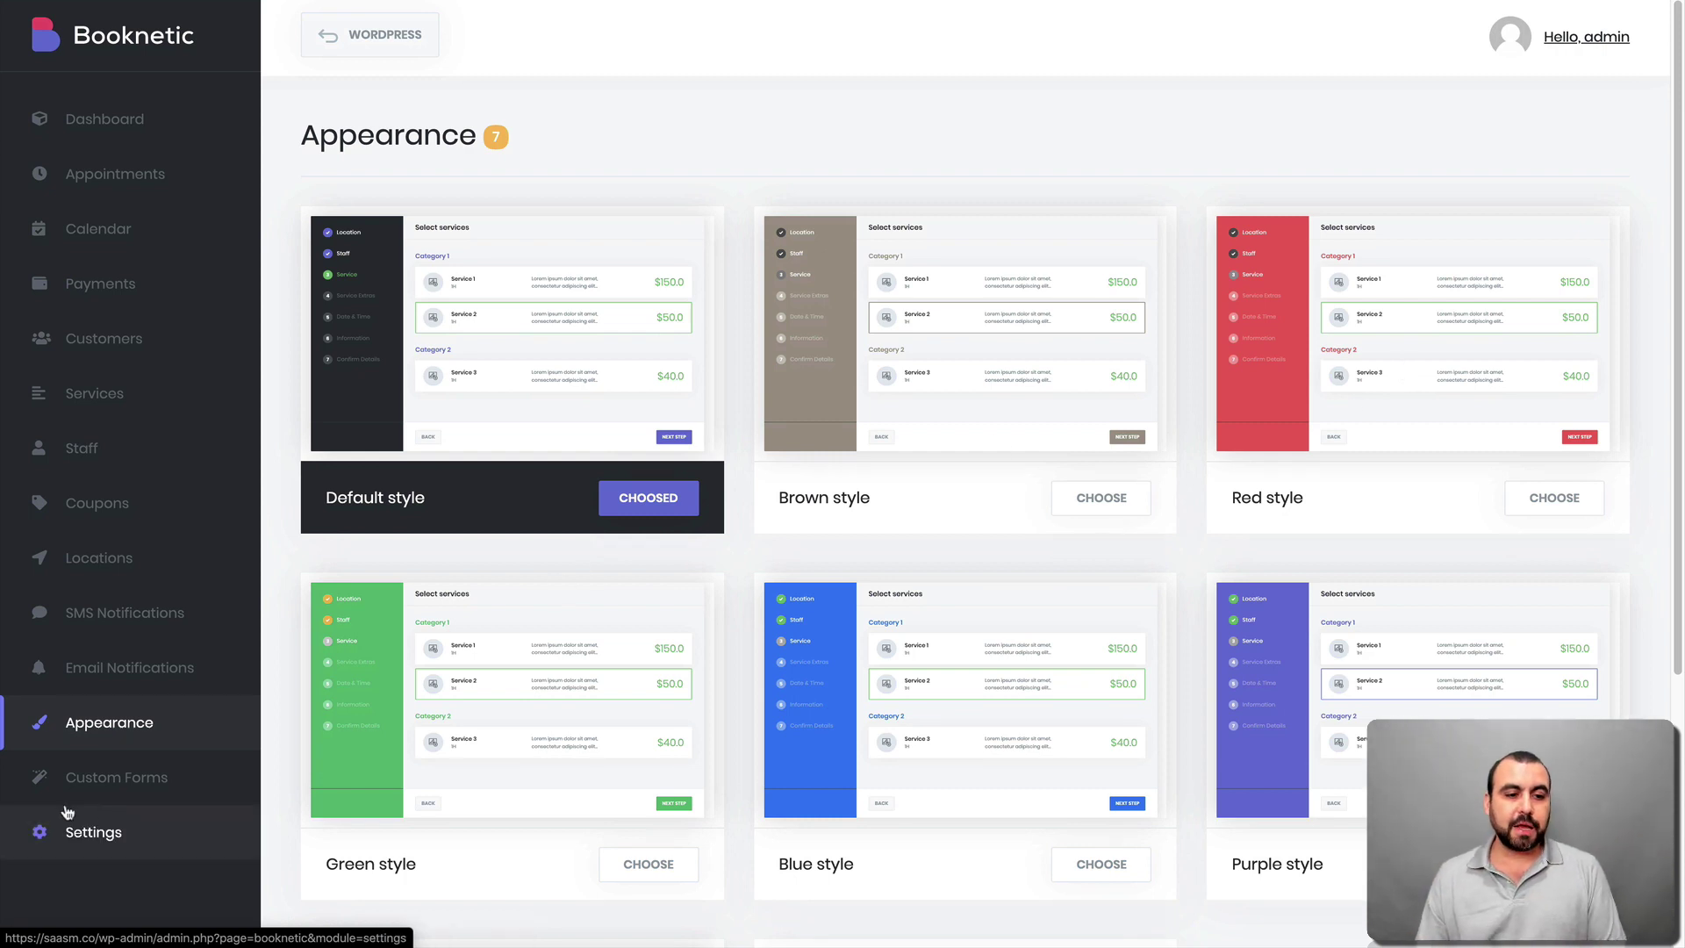
# - Start a custom form, look through the available form elements and add a Select element to the form
pyautogui.click(92, 789)
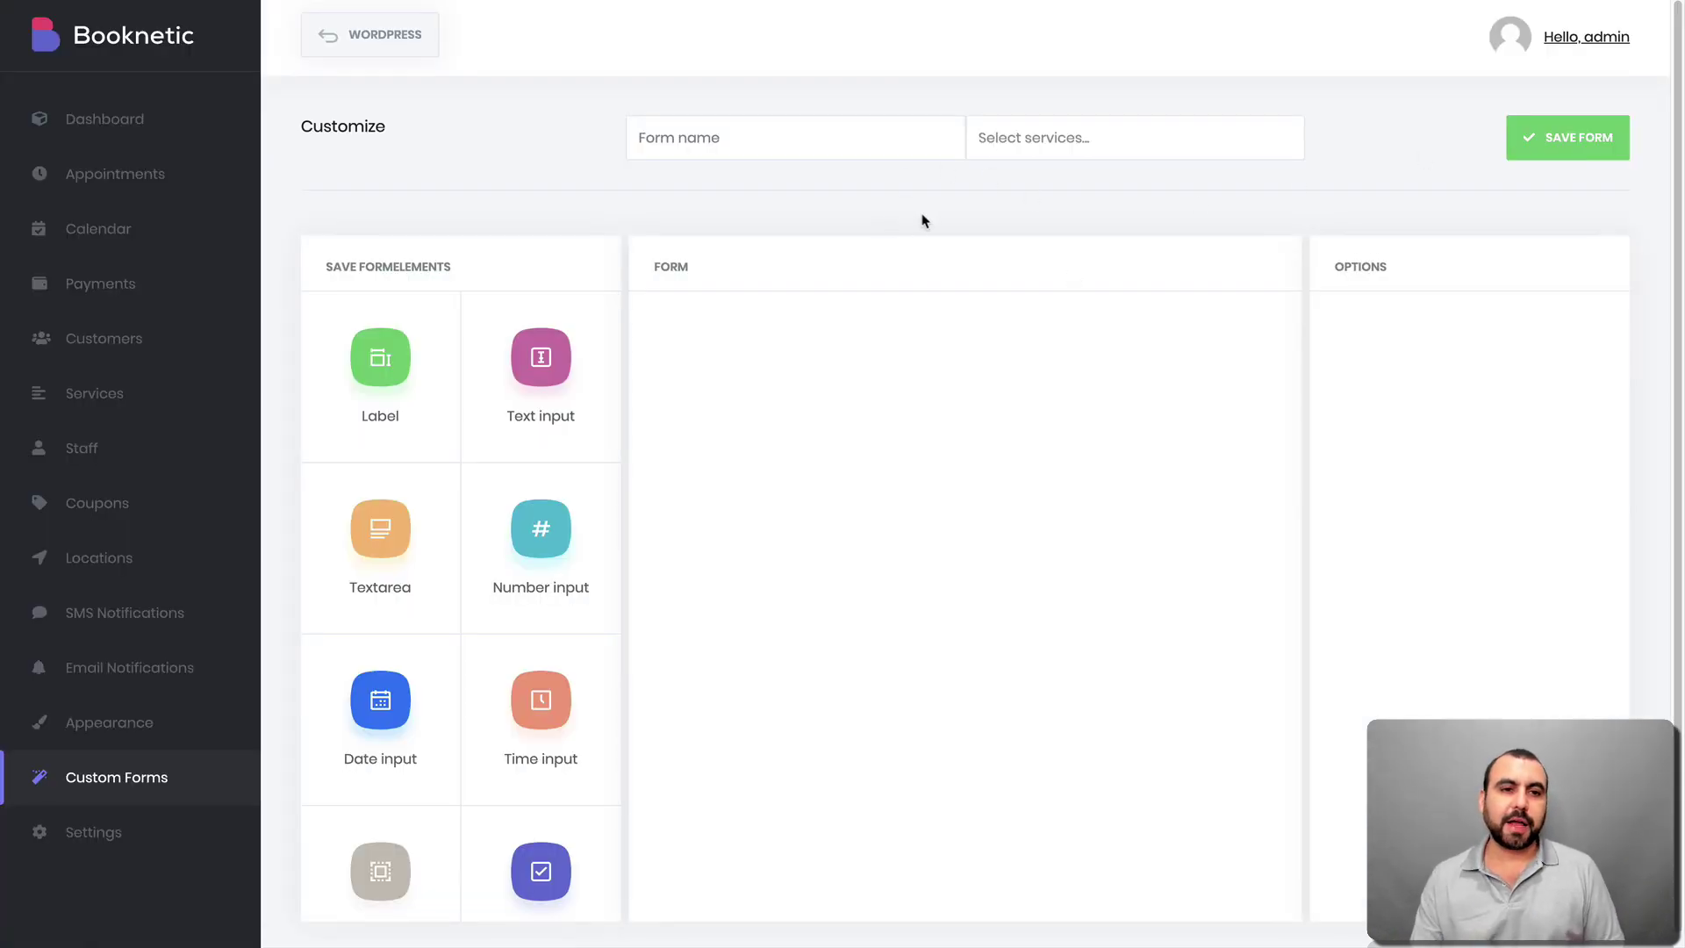
pyautogui.scroll(-1, 435, 360)
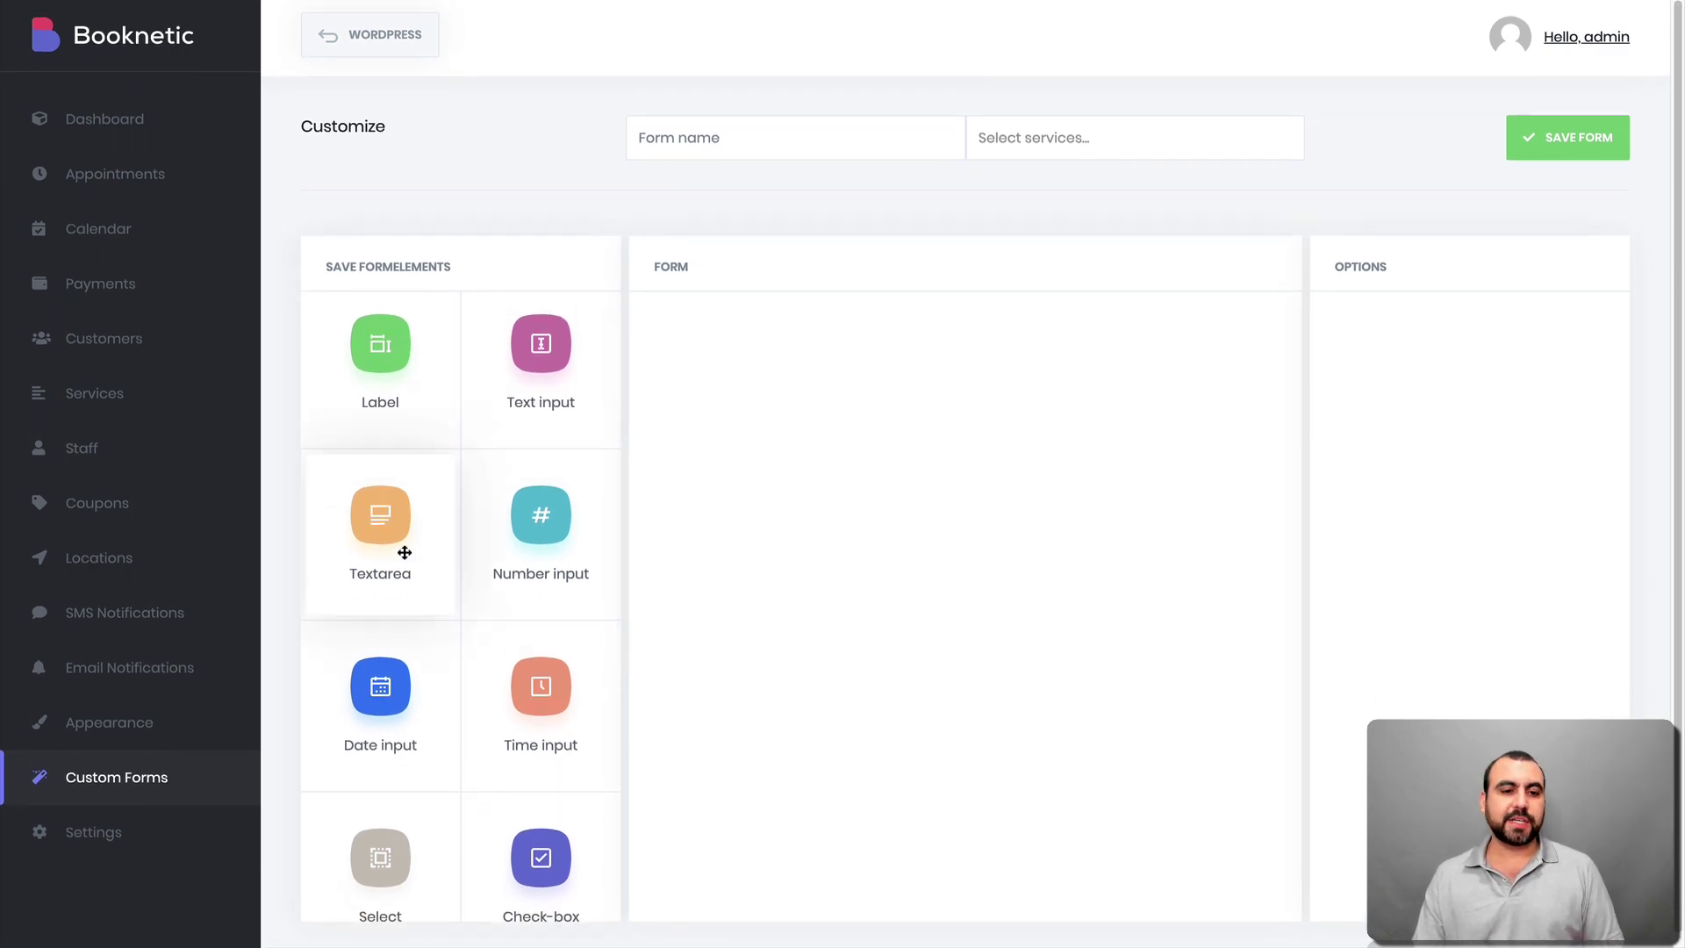
pyautogui.scroll(-4, 523, 562)
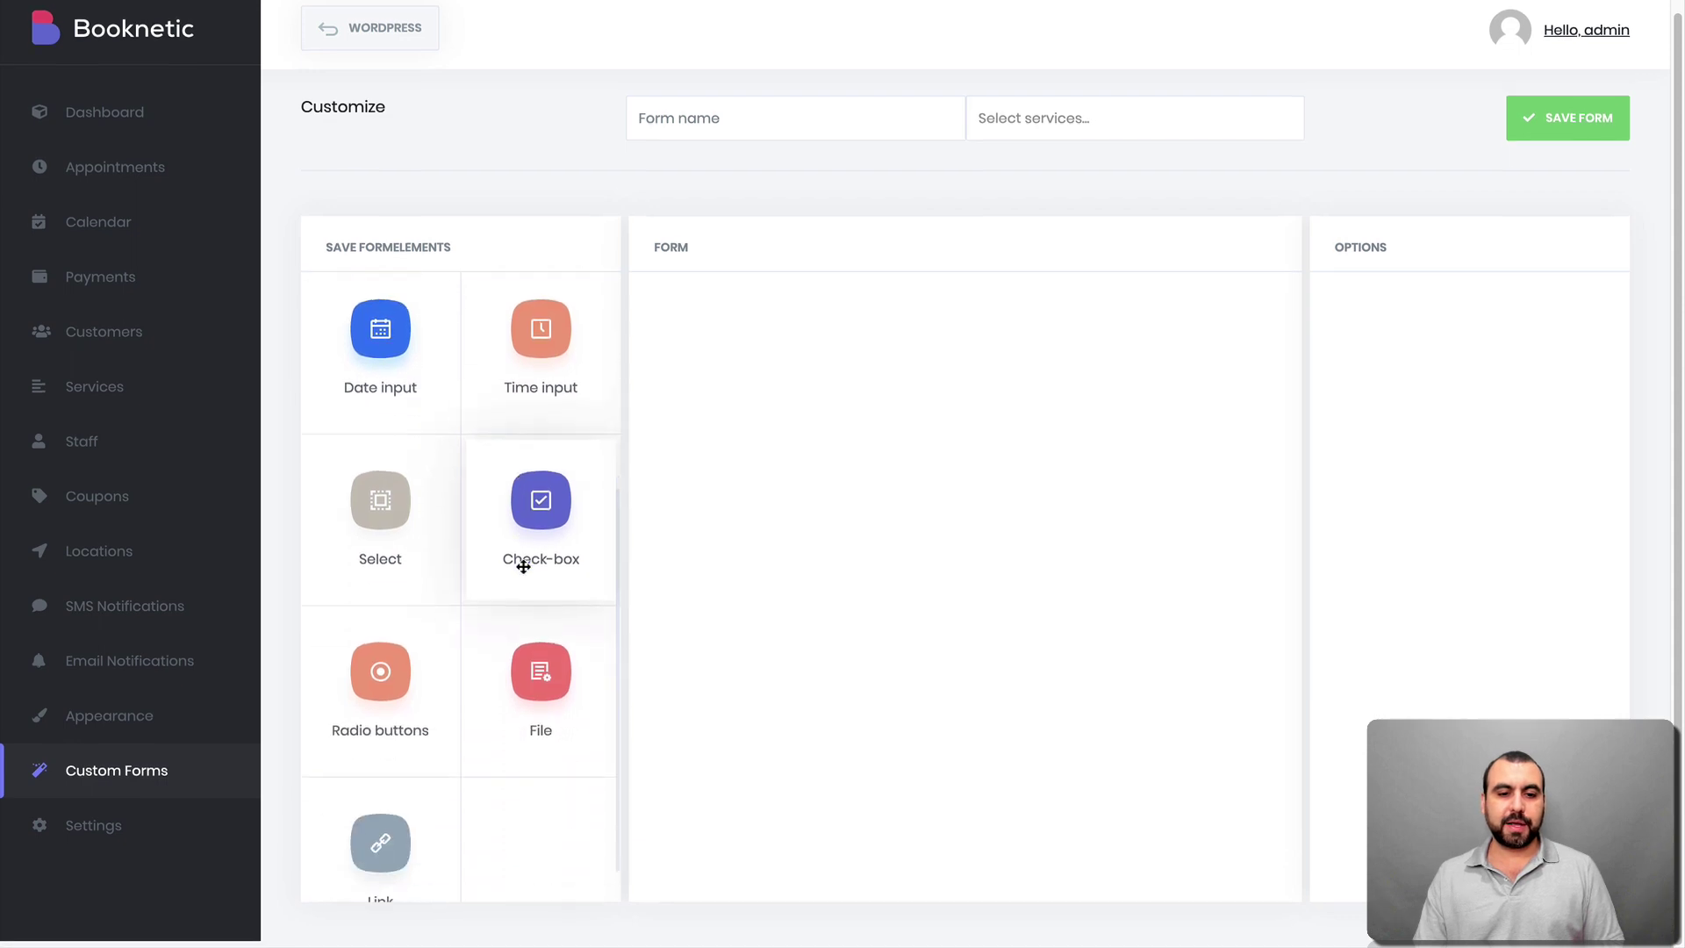
pyautogui.moveTo(395, 518); pyautogui.dragTo(898, 501)
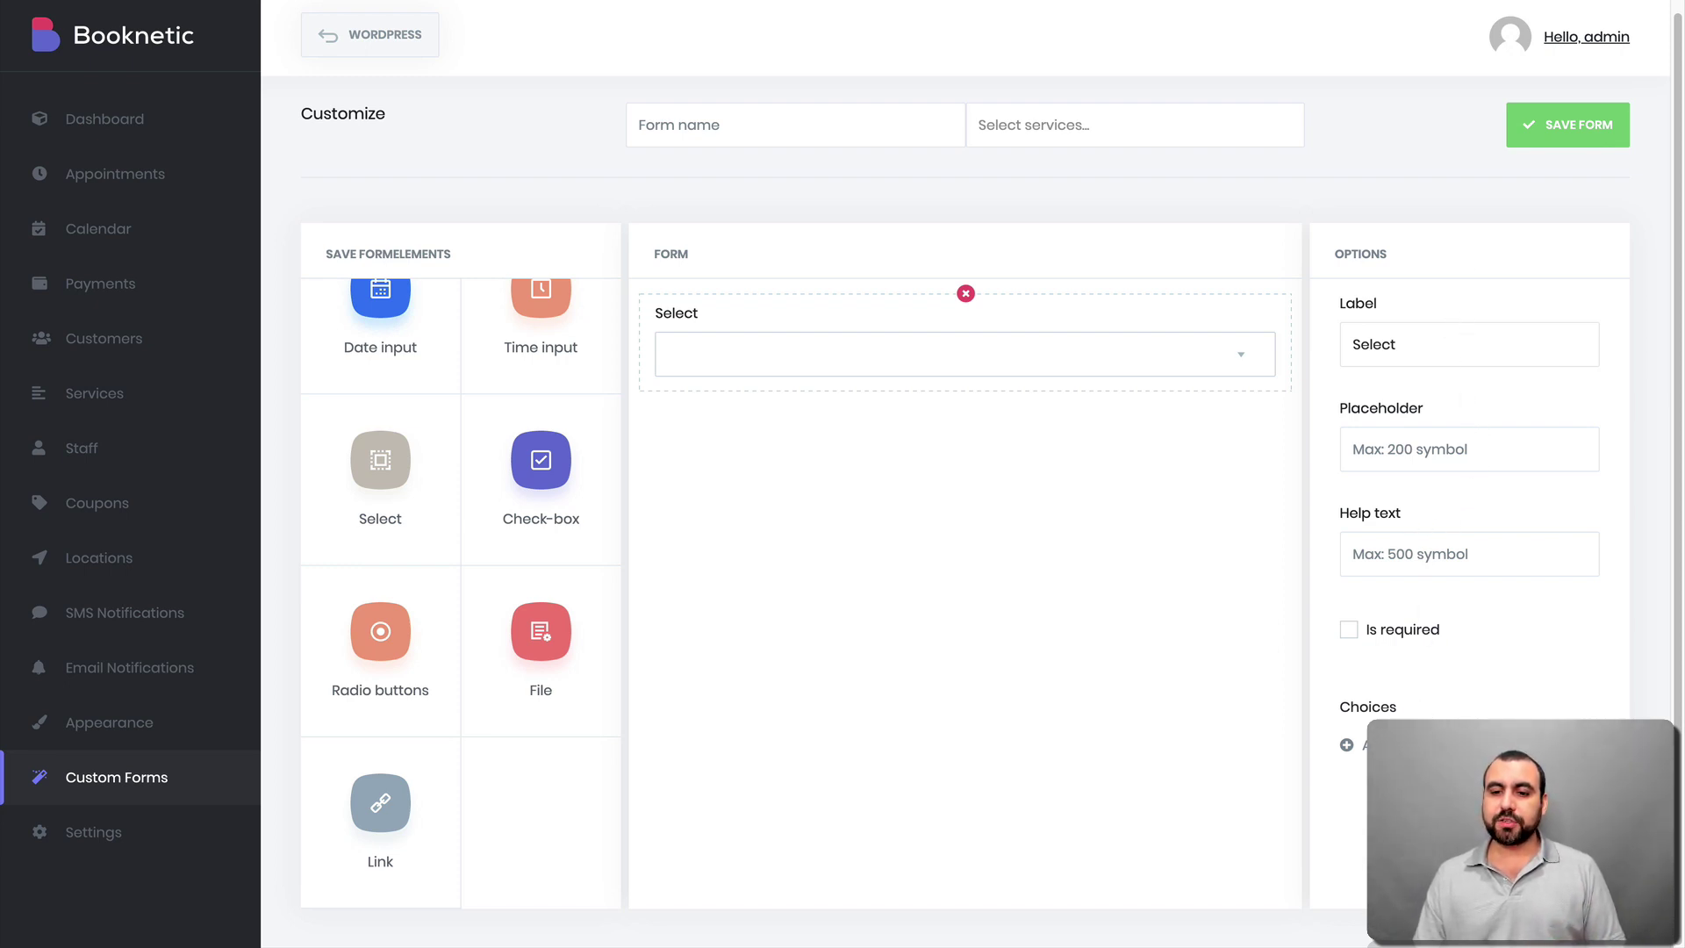
pyautogui.scroll(1, 1436, 375)
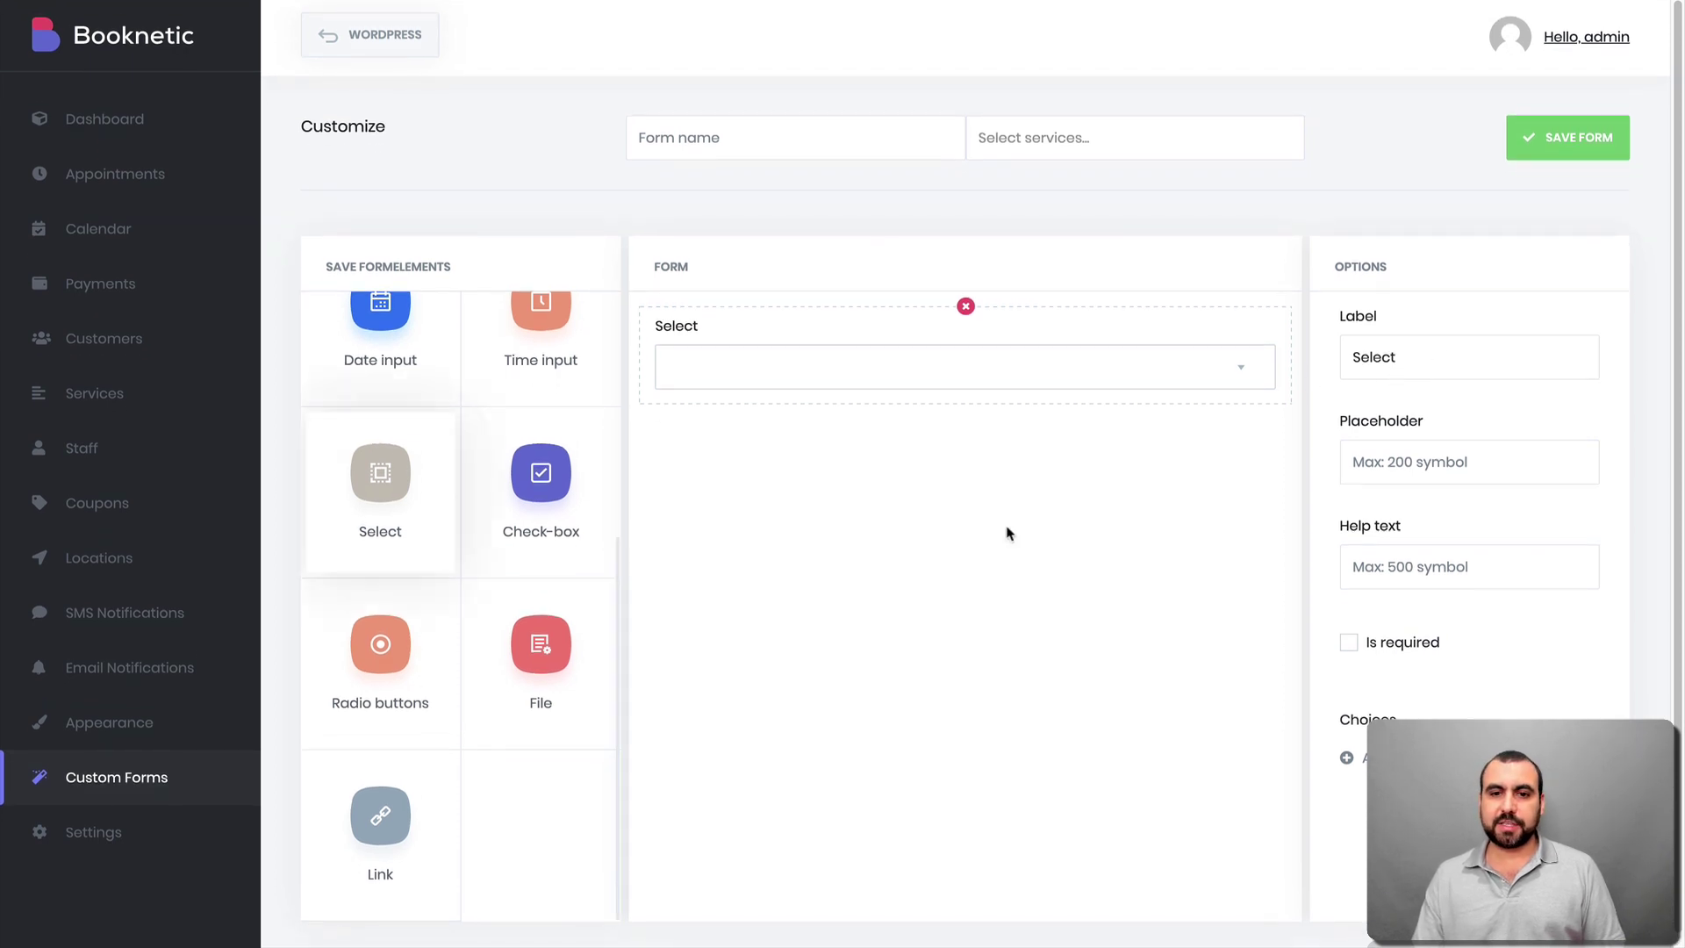